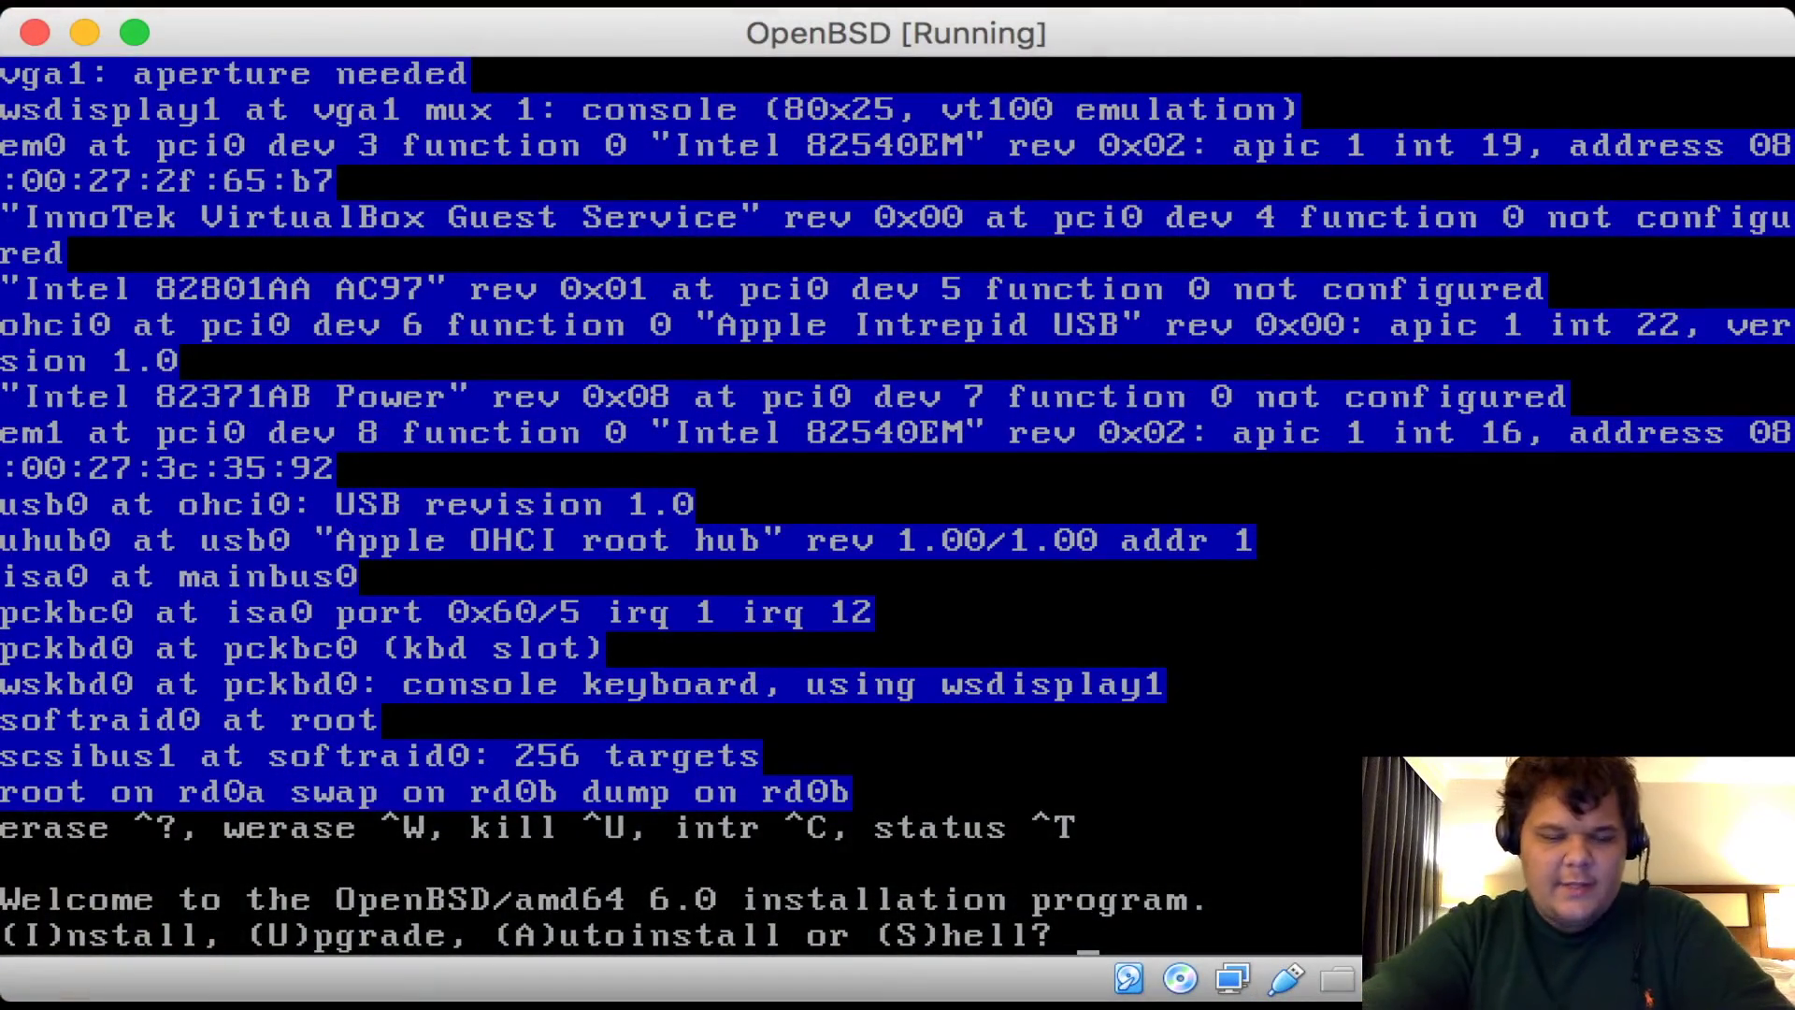
Start a fresh install, keep the default keyboard layout, and set hostname openbsdrouter
text(I)
key(Return)
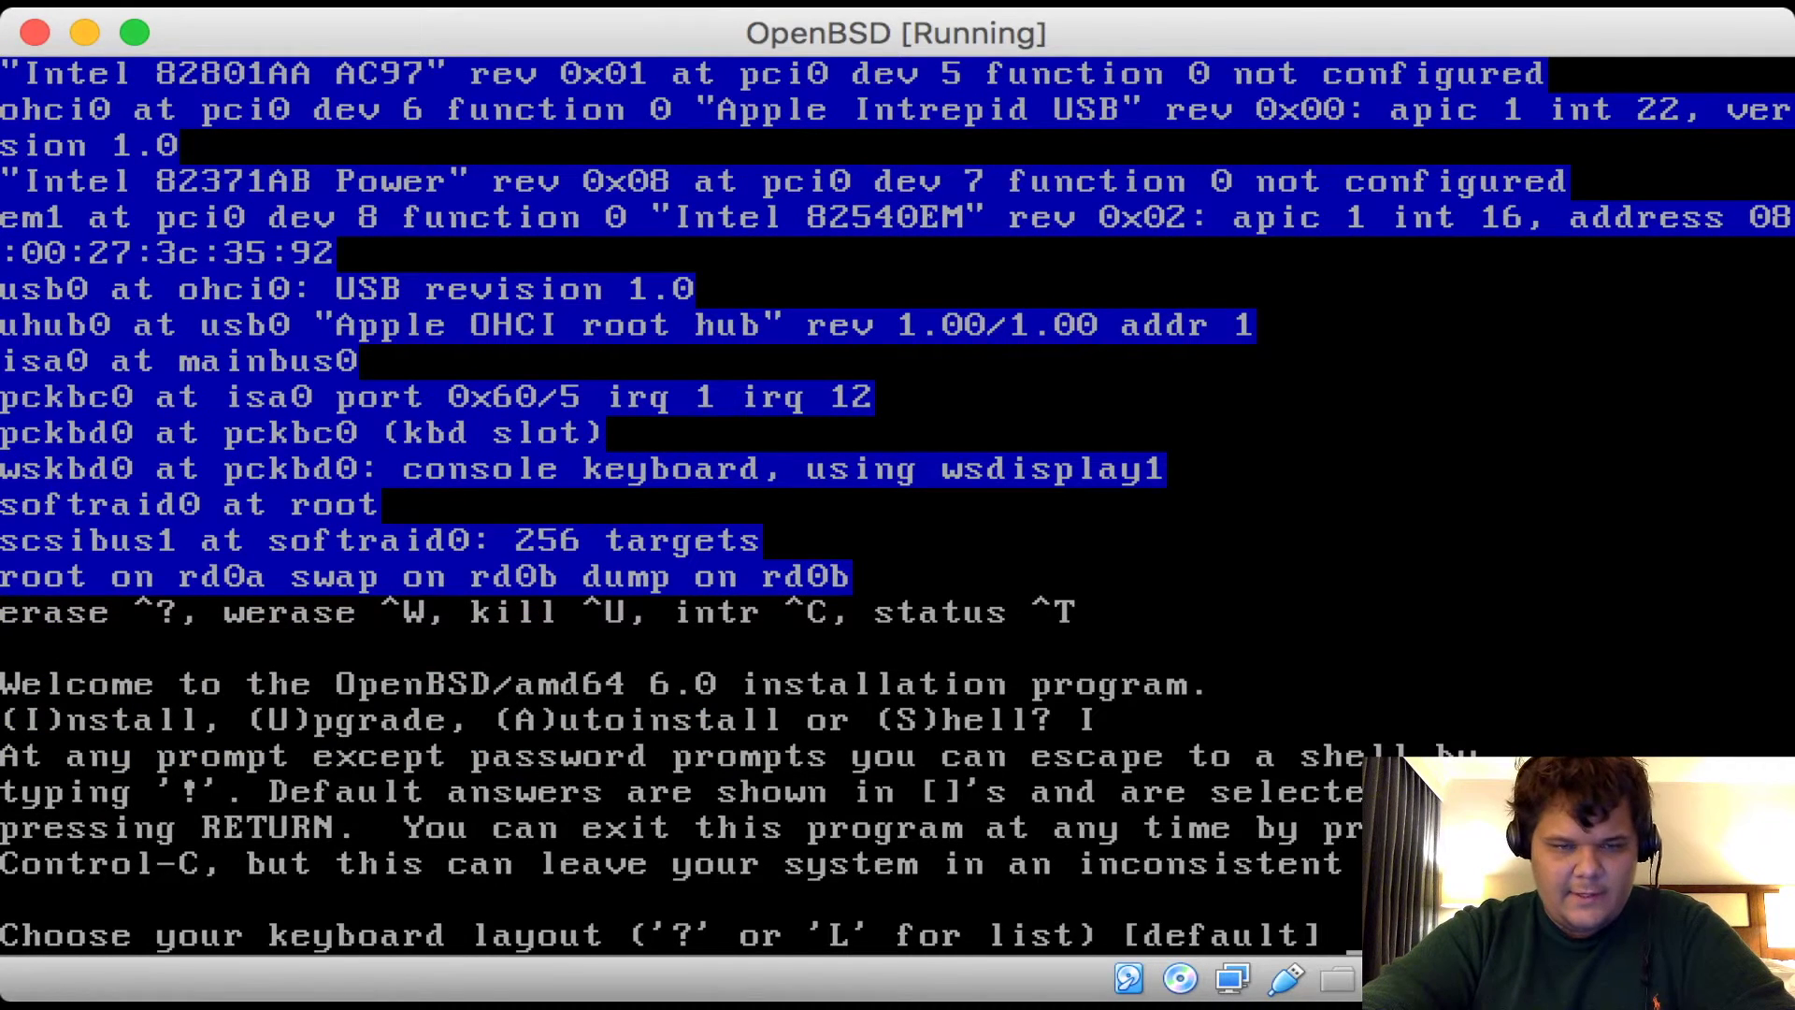
key(Return)
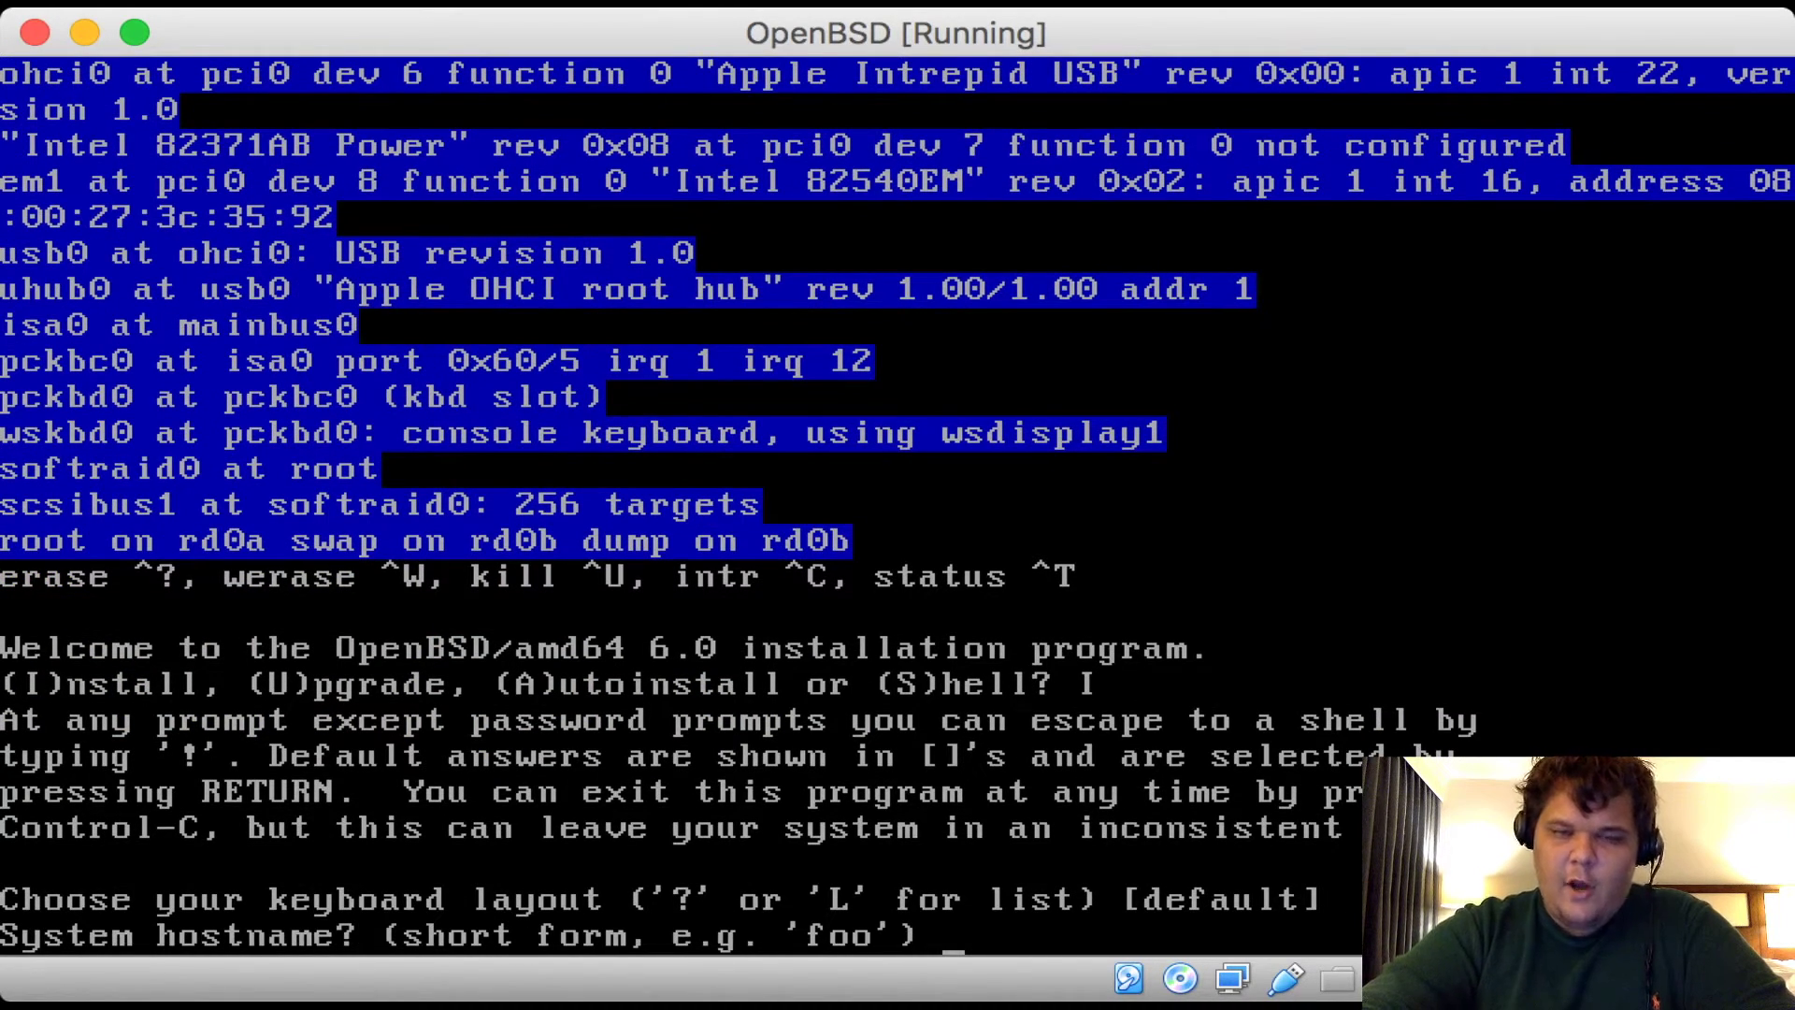
text(openbsdrouter)
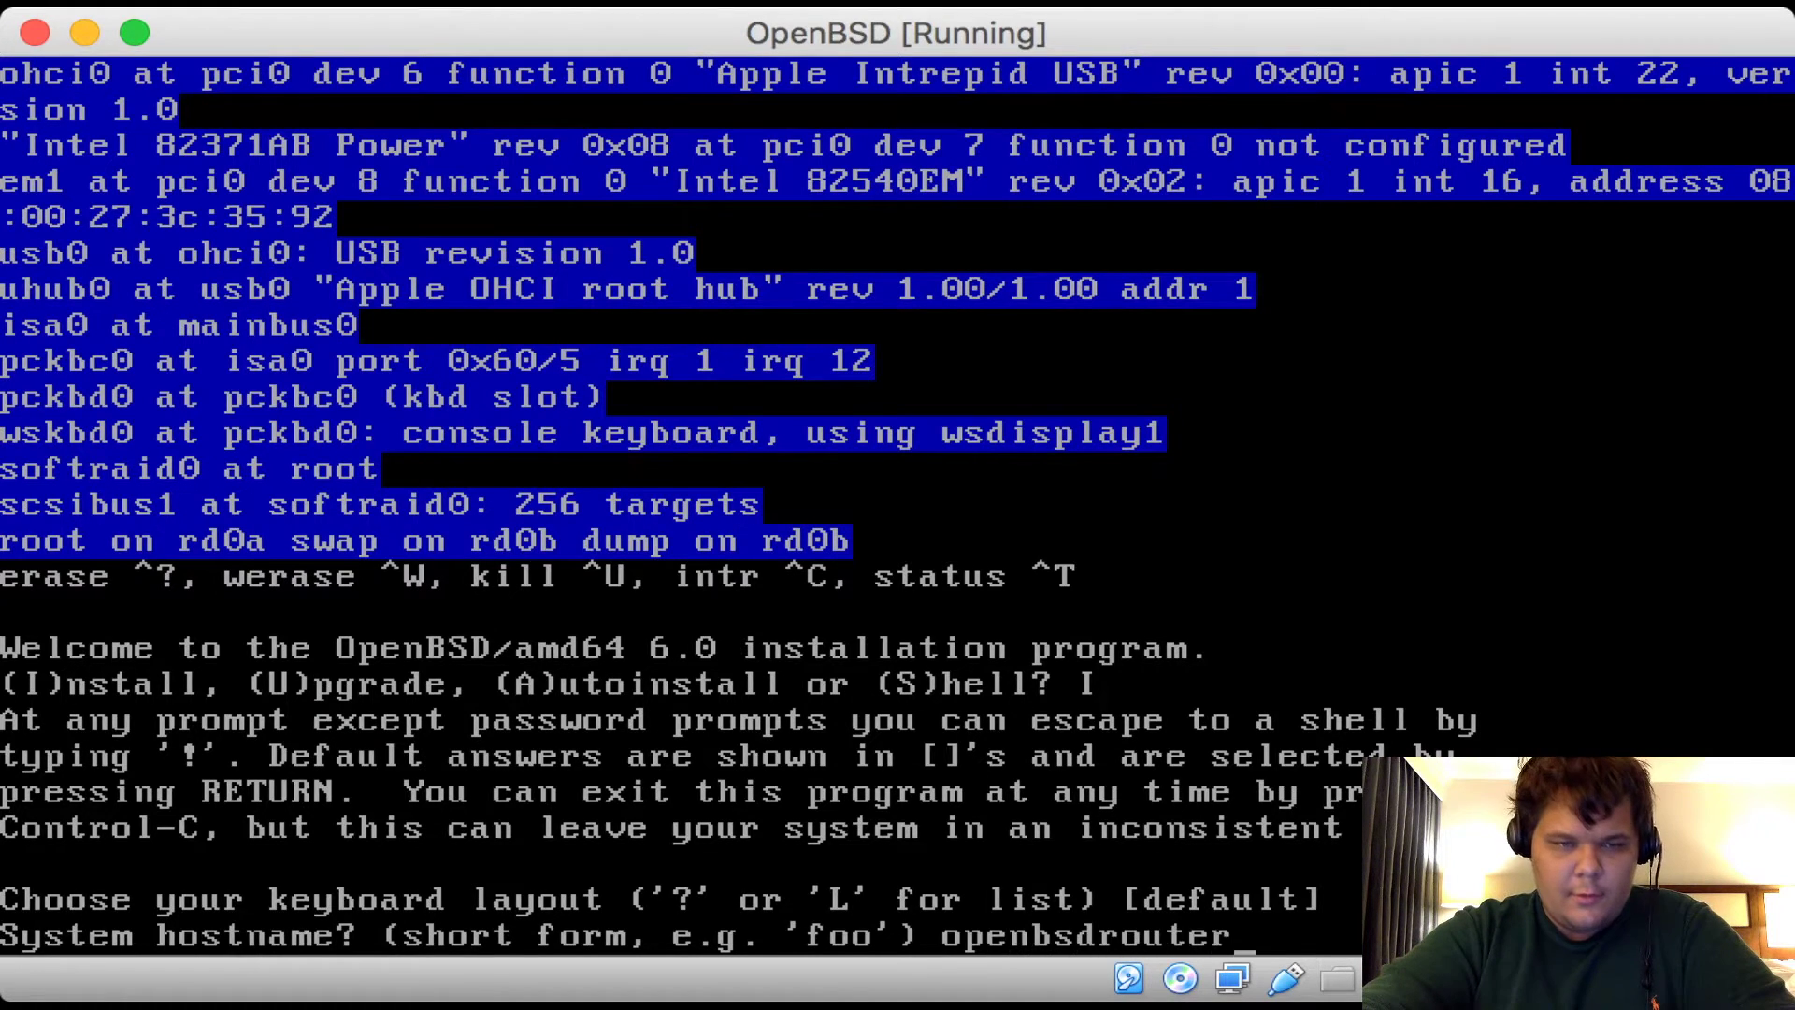
key(Return)
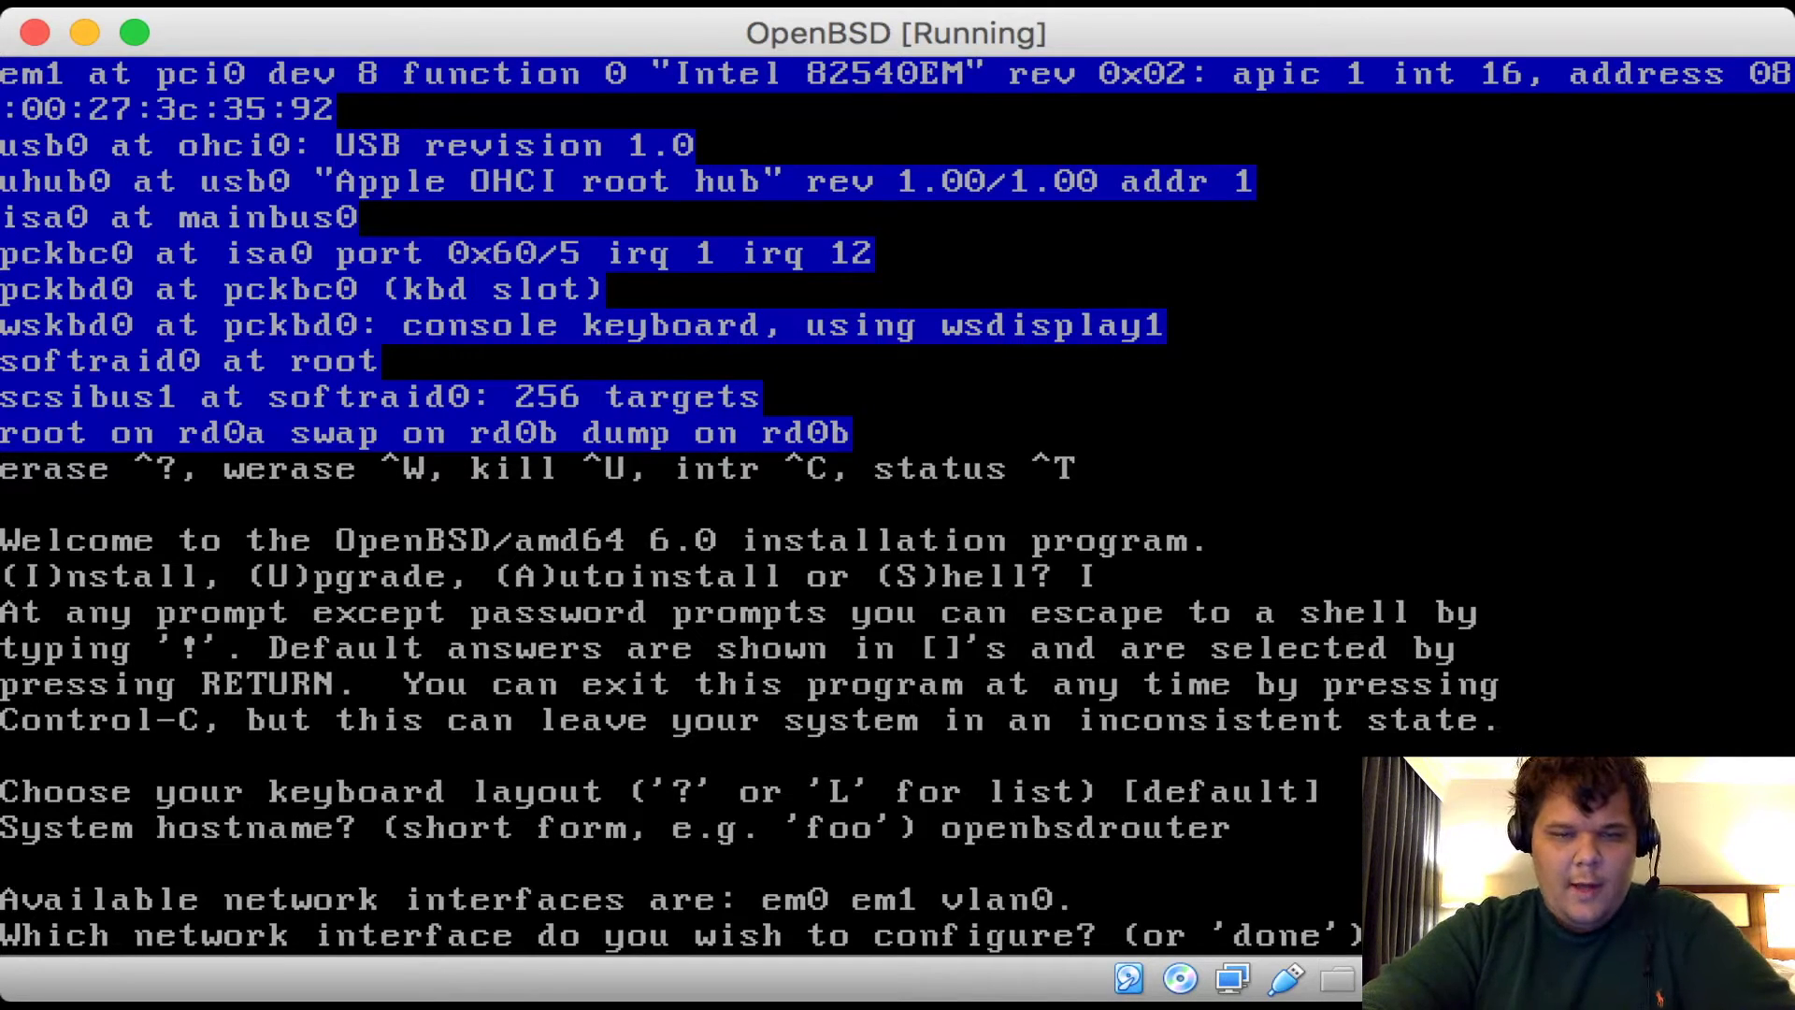
Configure interface em0 with the default 255.255.255.0 netmask and no IPv6
key(Return)
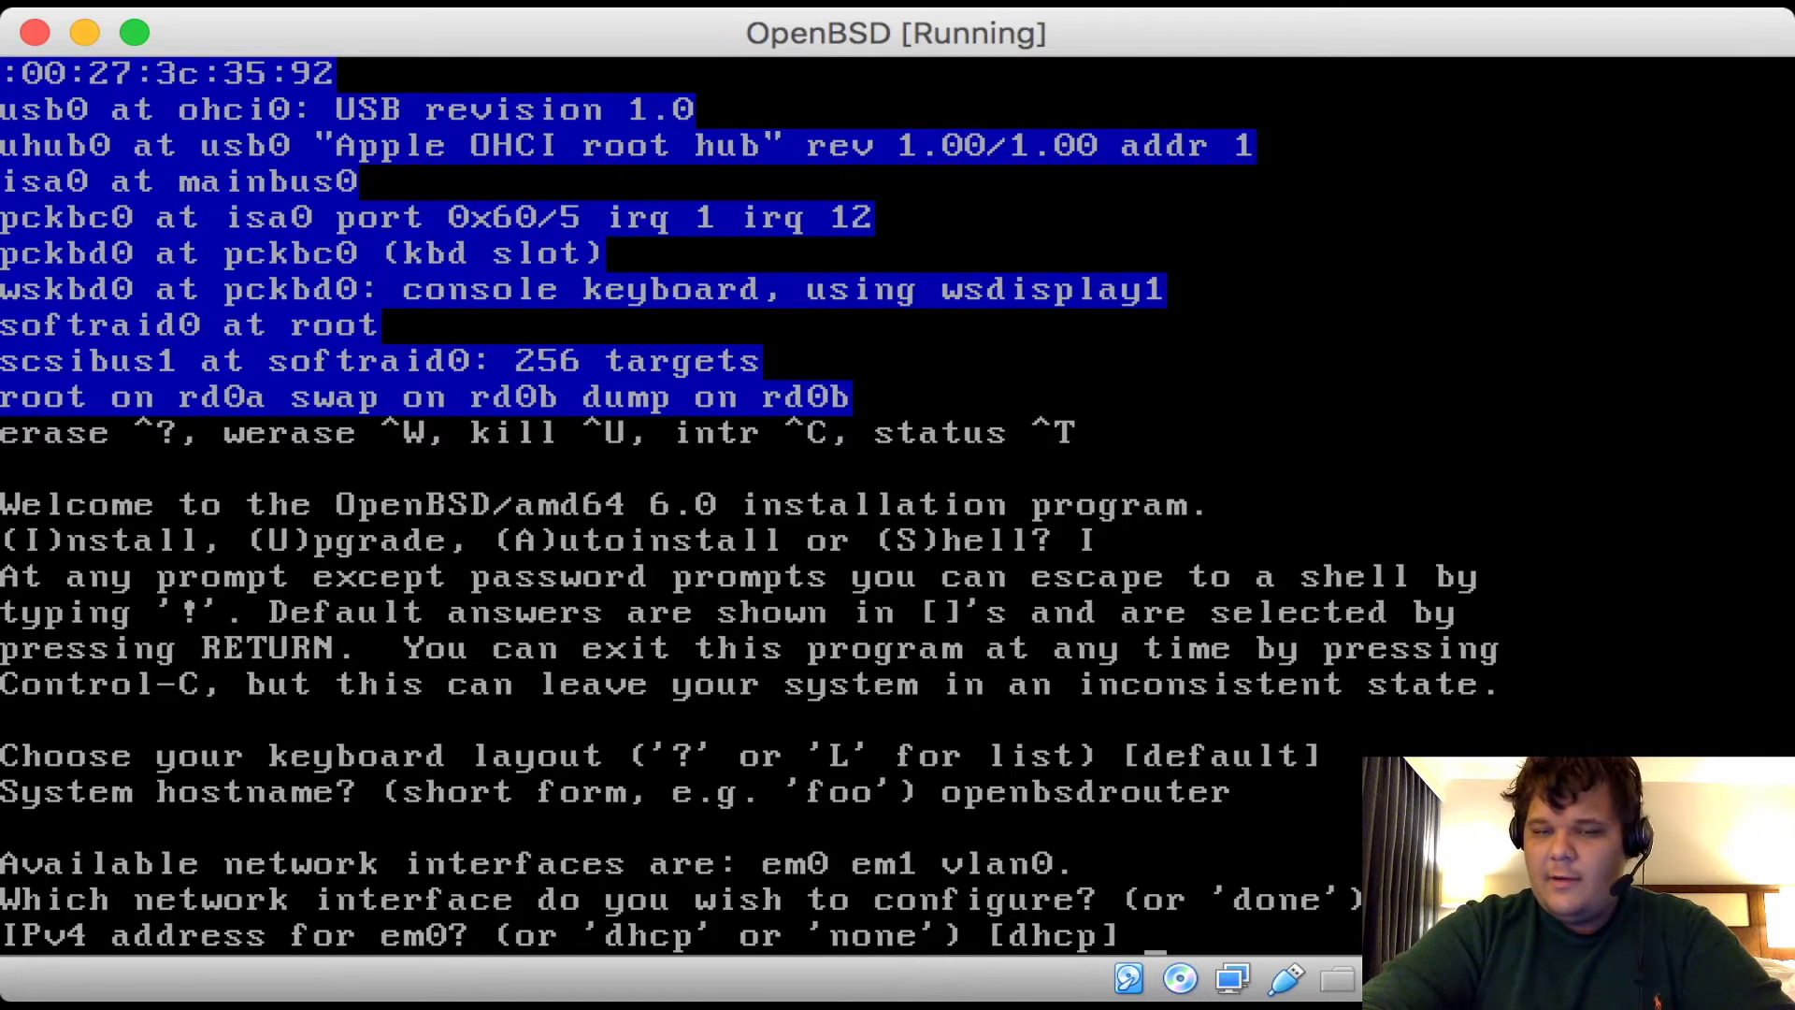
text(em0)
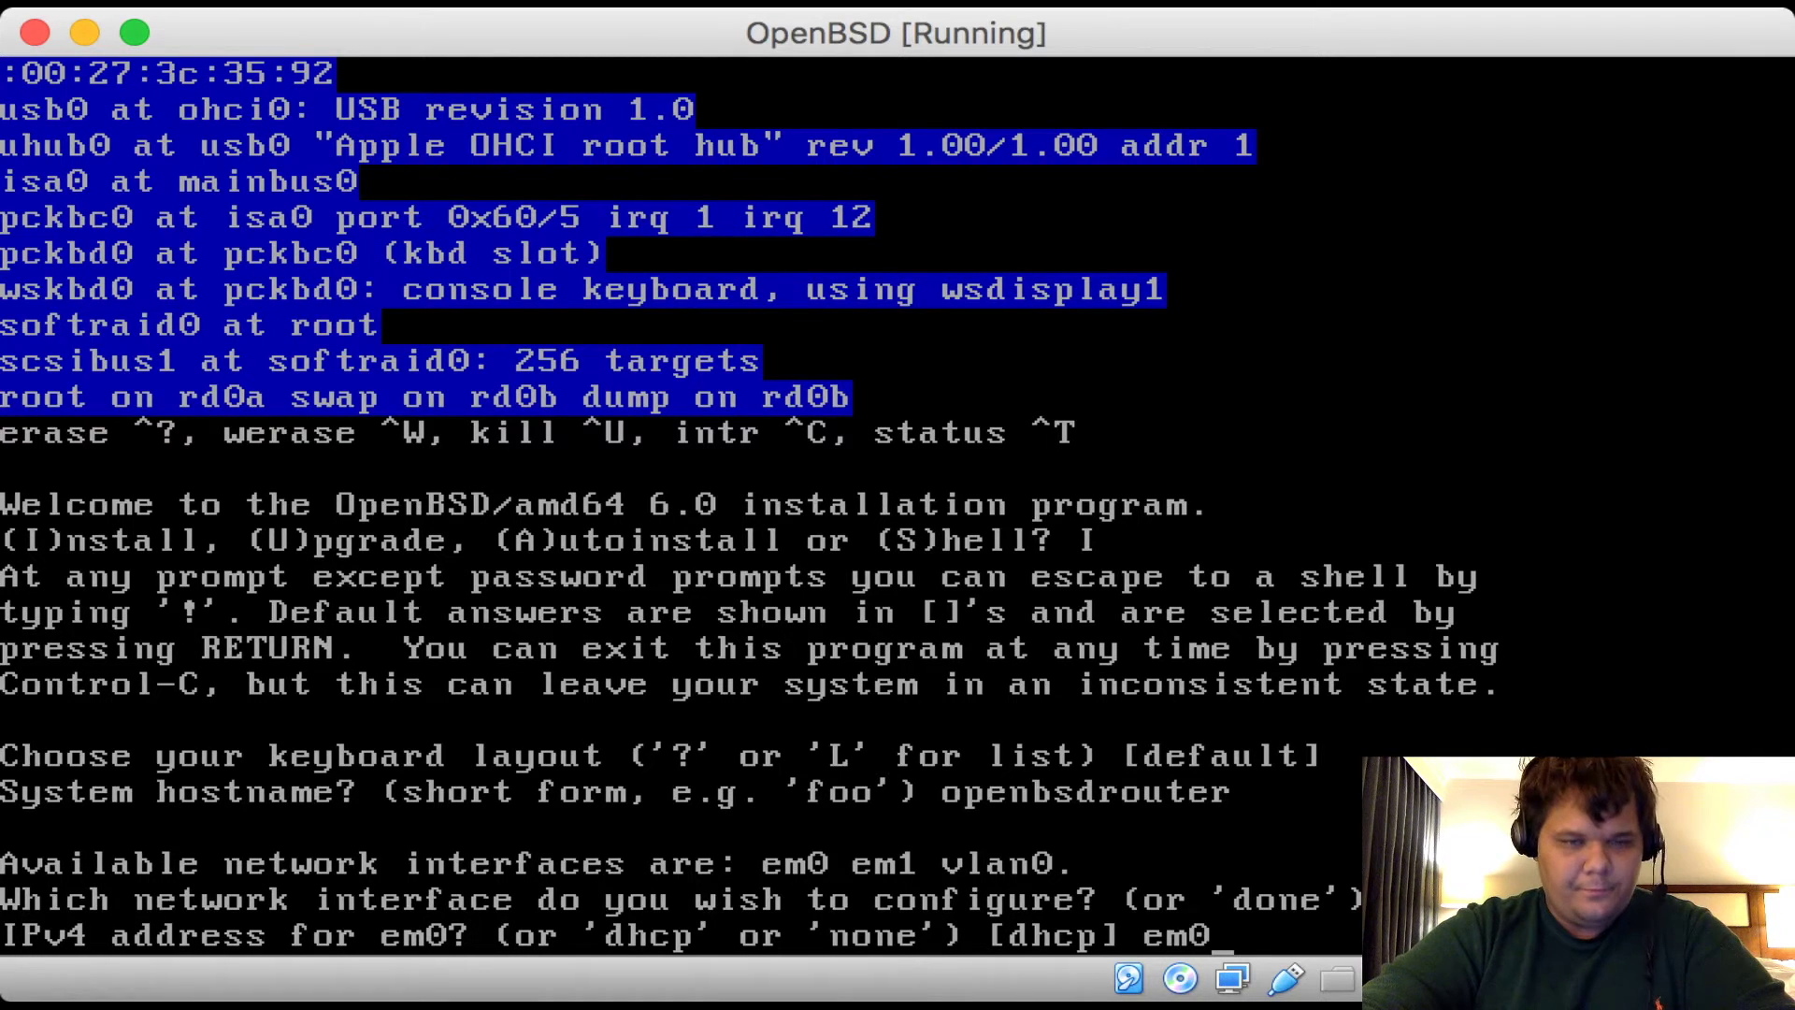
key(Return)
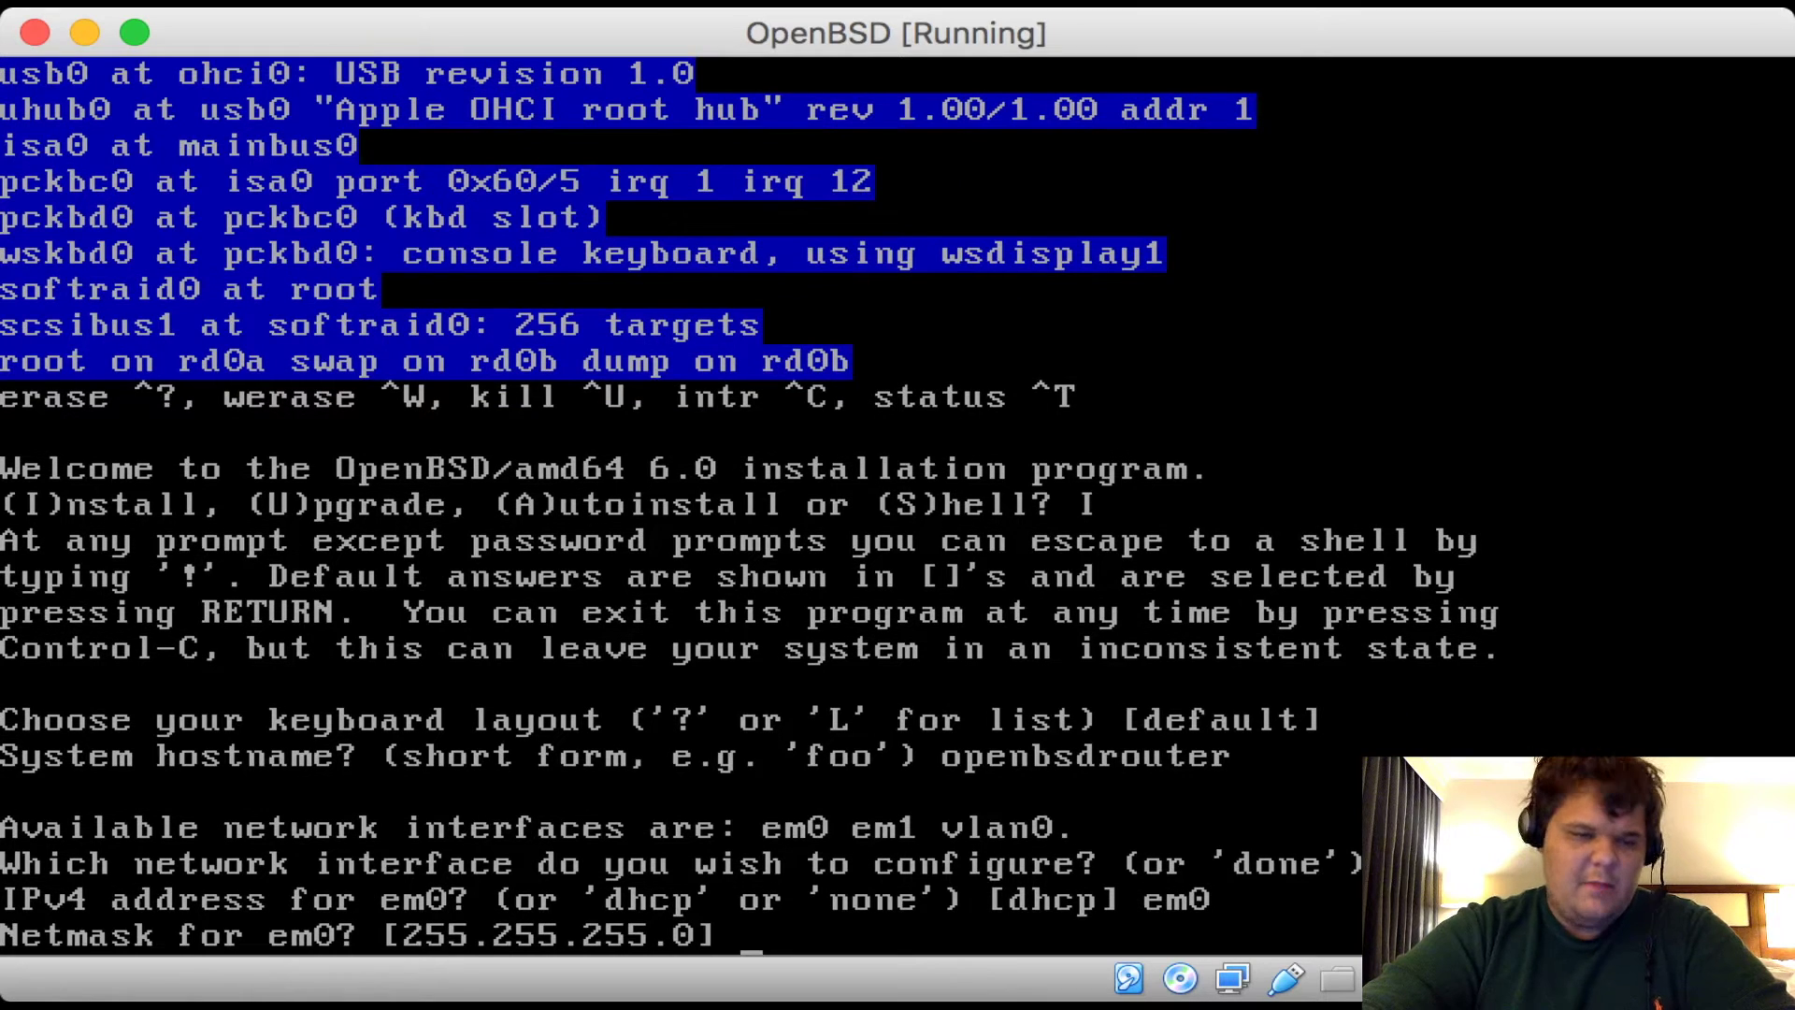
key(Return)
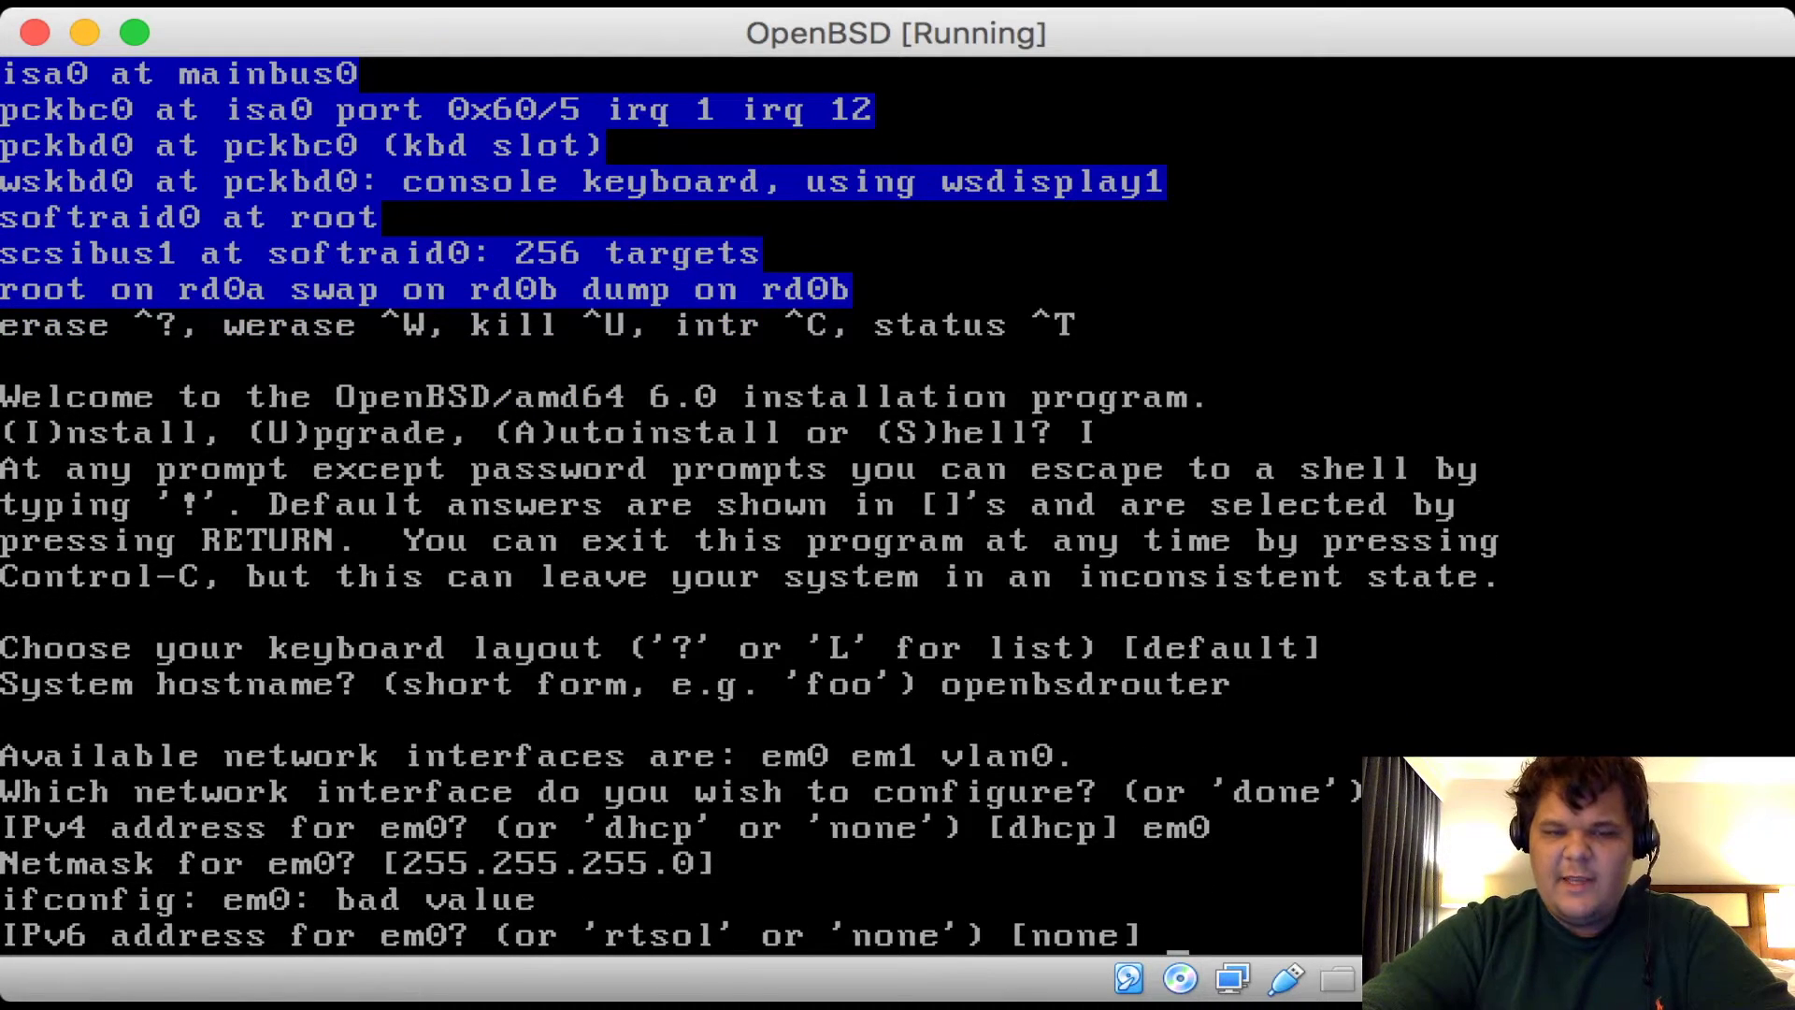
key(Return)
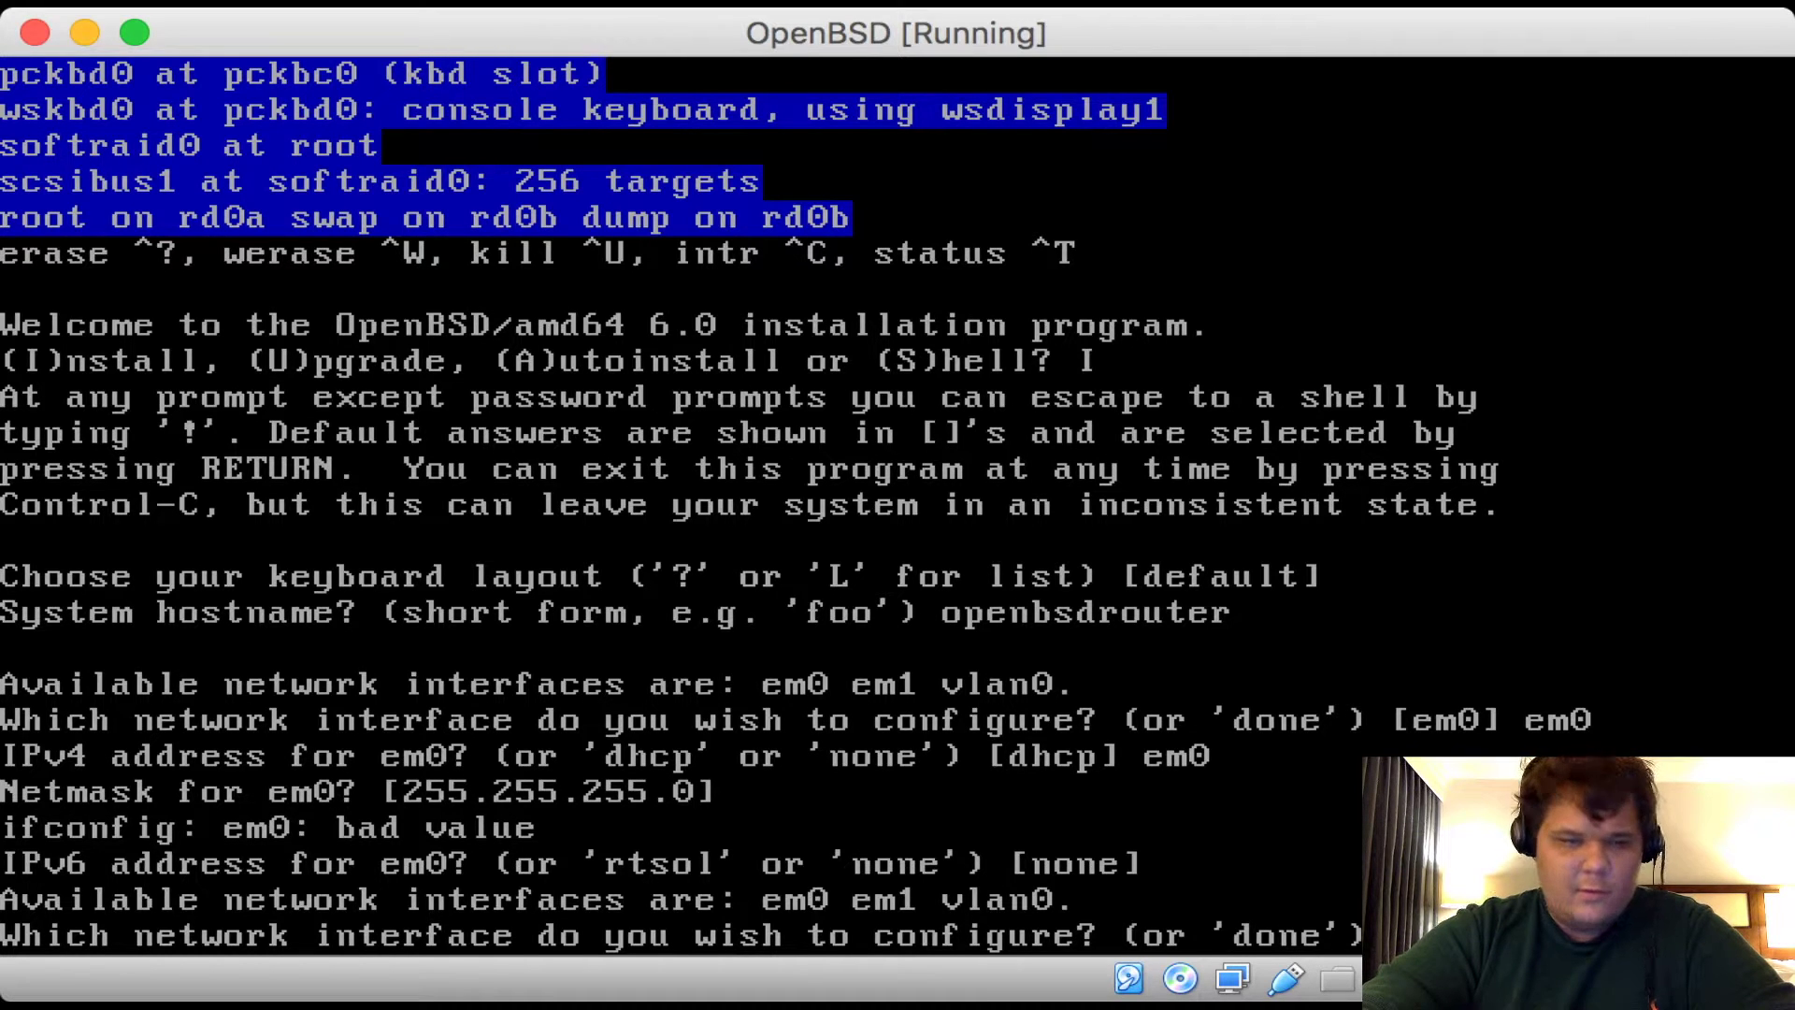
key(Return)
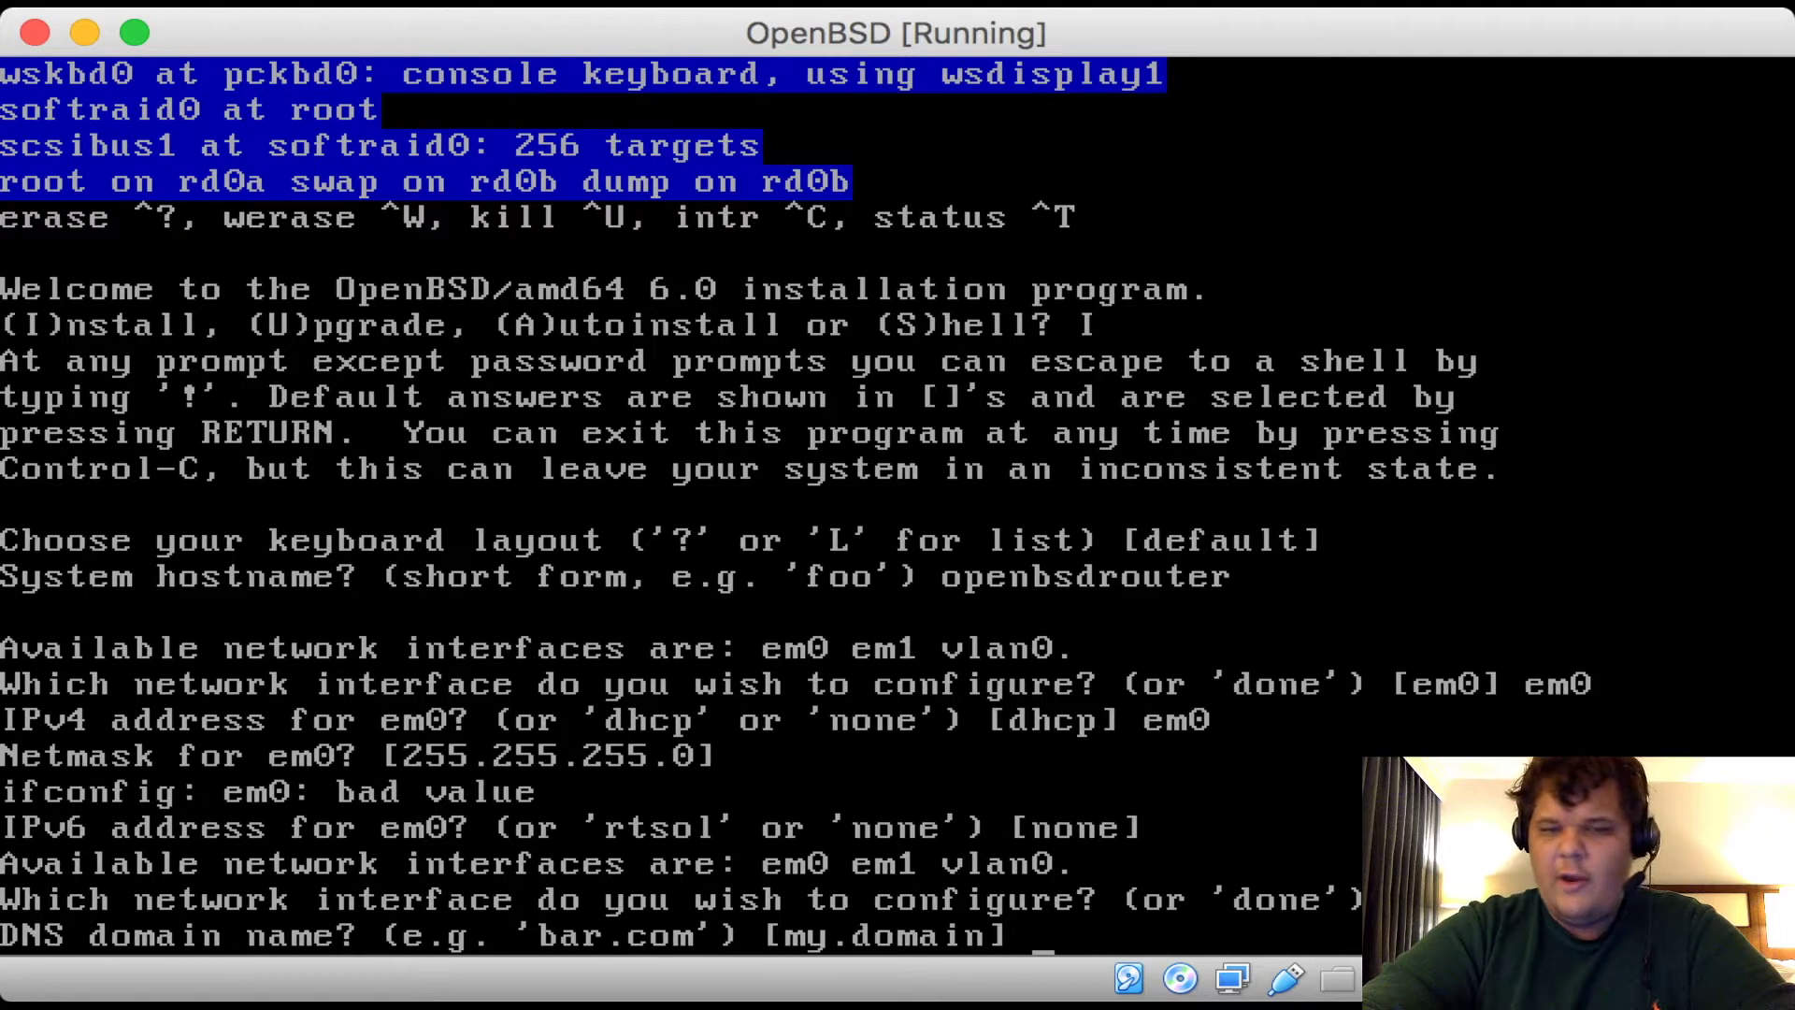
Keep the default DNS domain, use nameserver 8.8.8.8, and set the root password
key(Return)
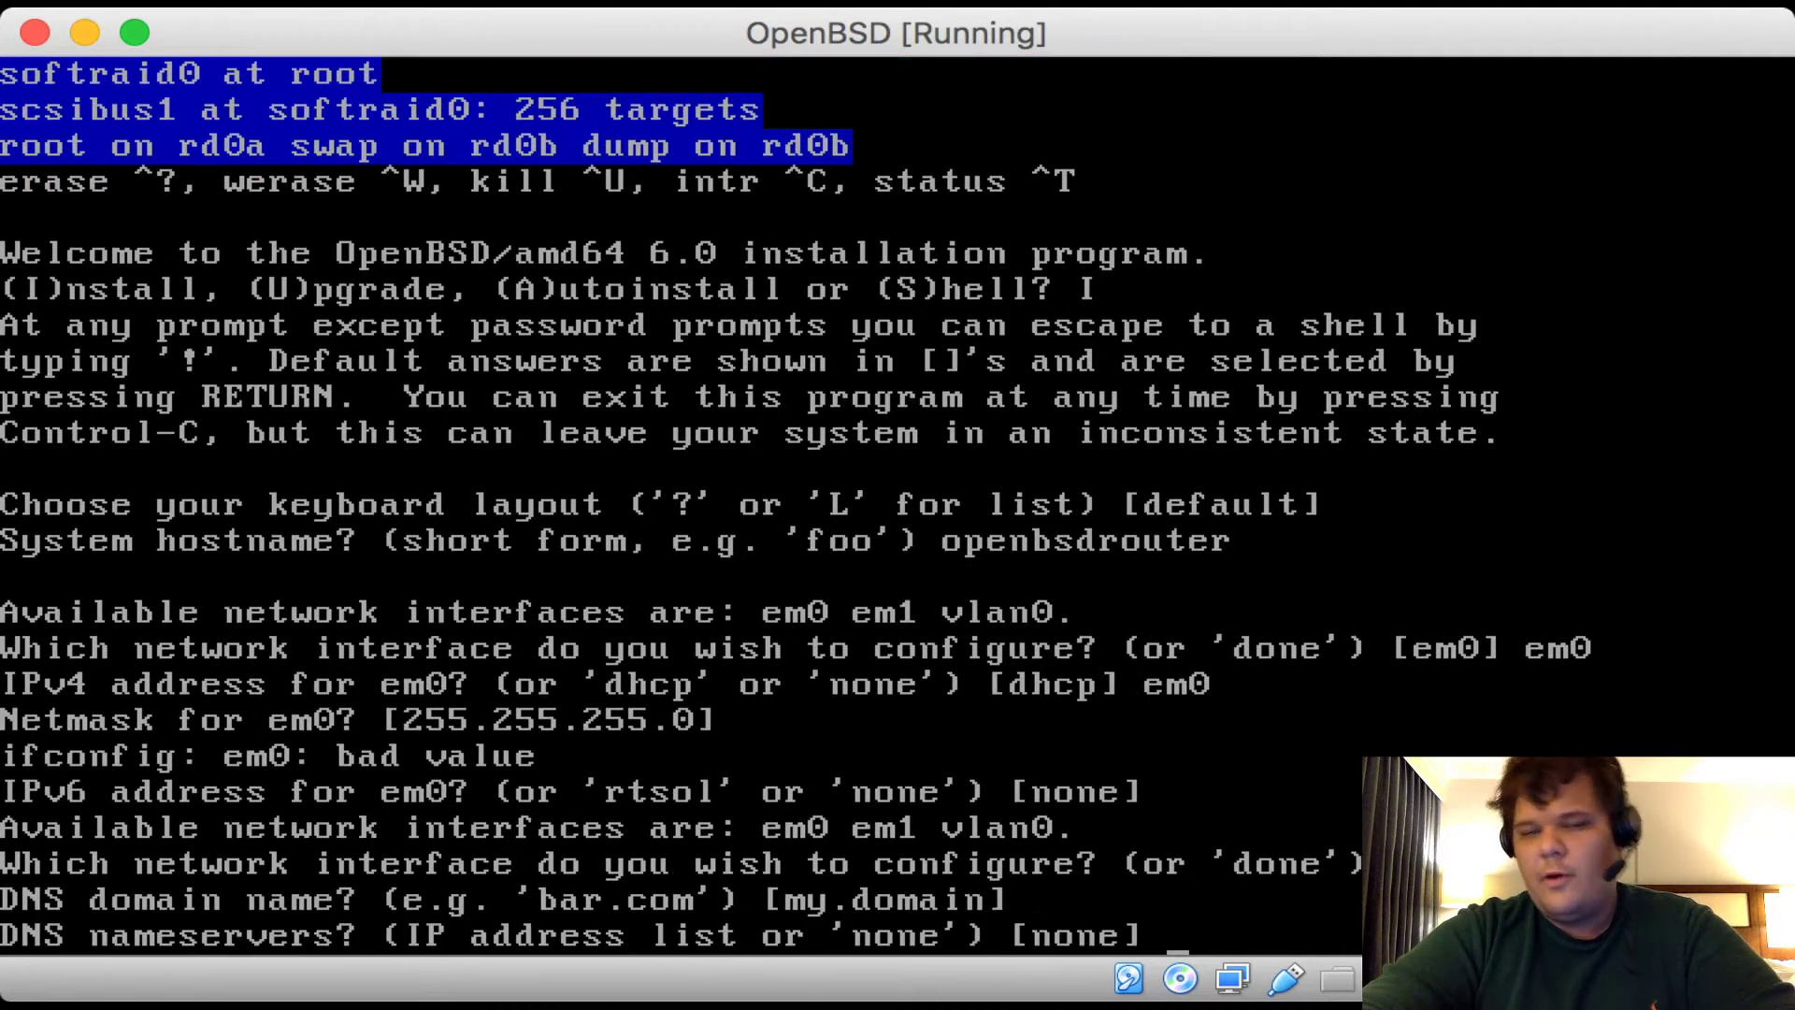
text(8.8.8.8)
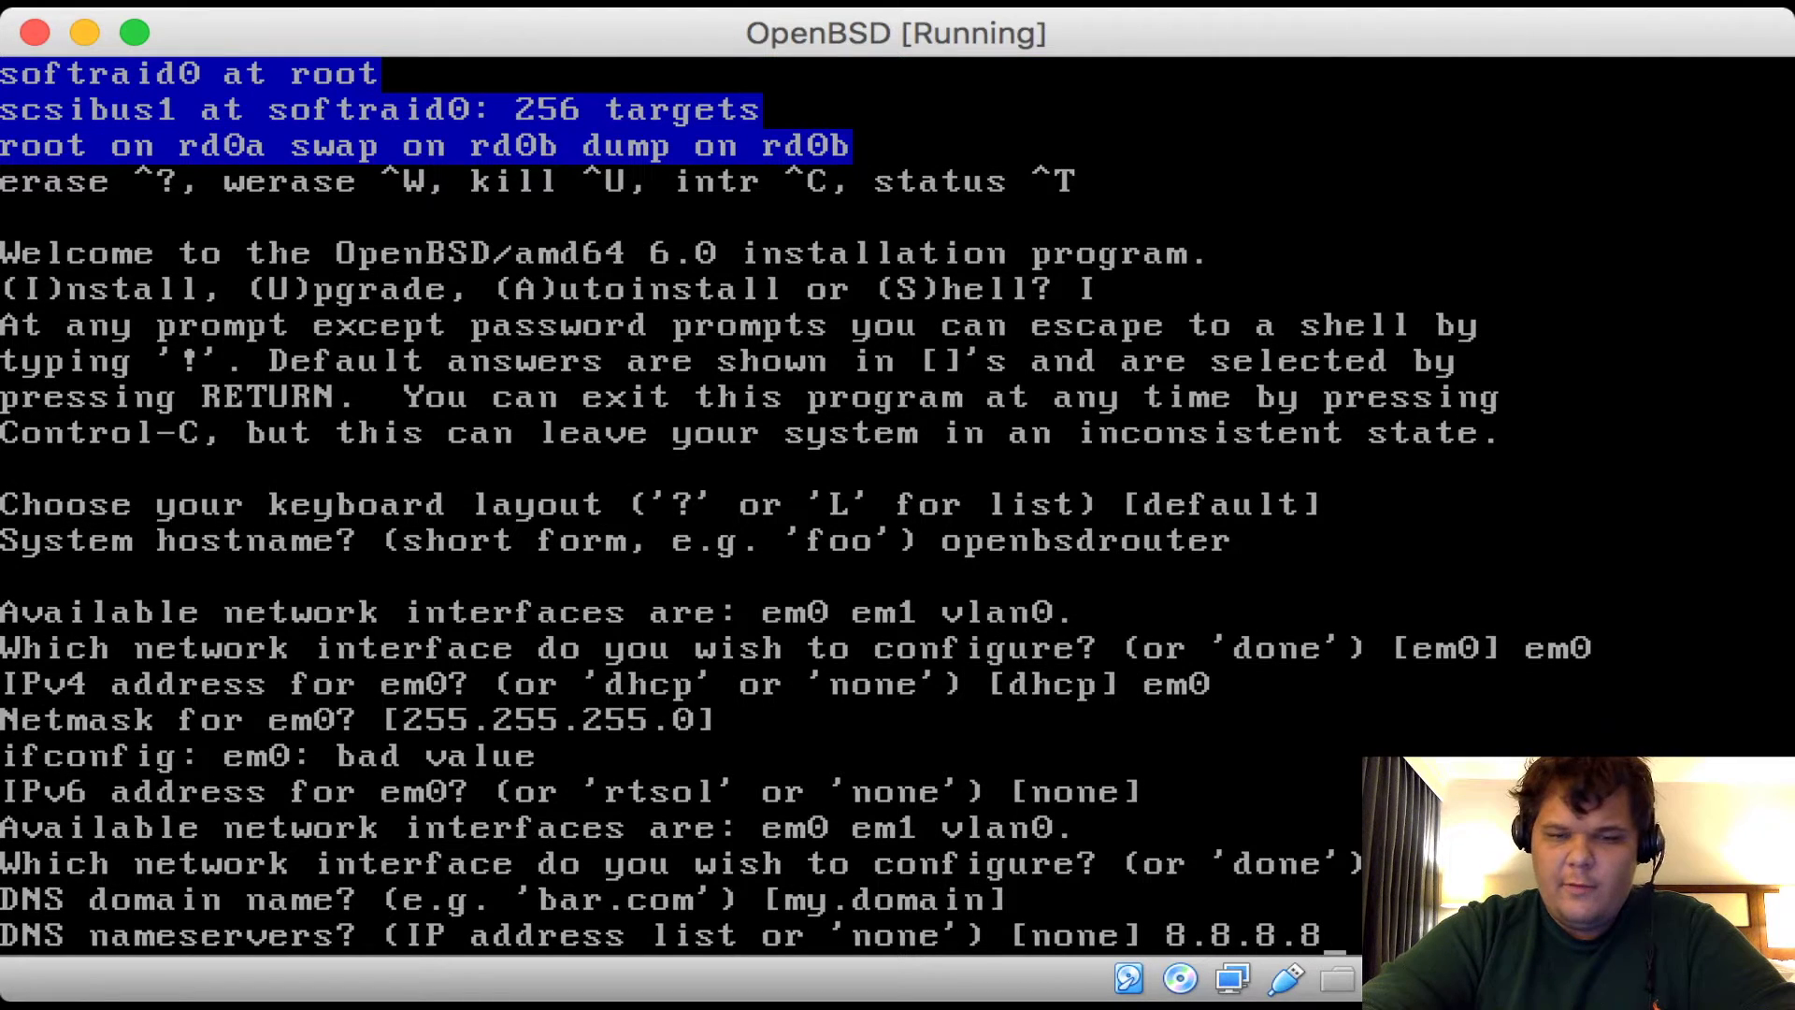
key(Return)
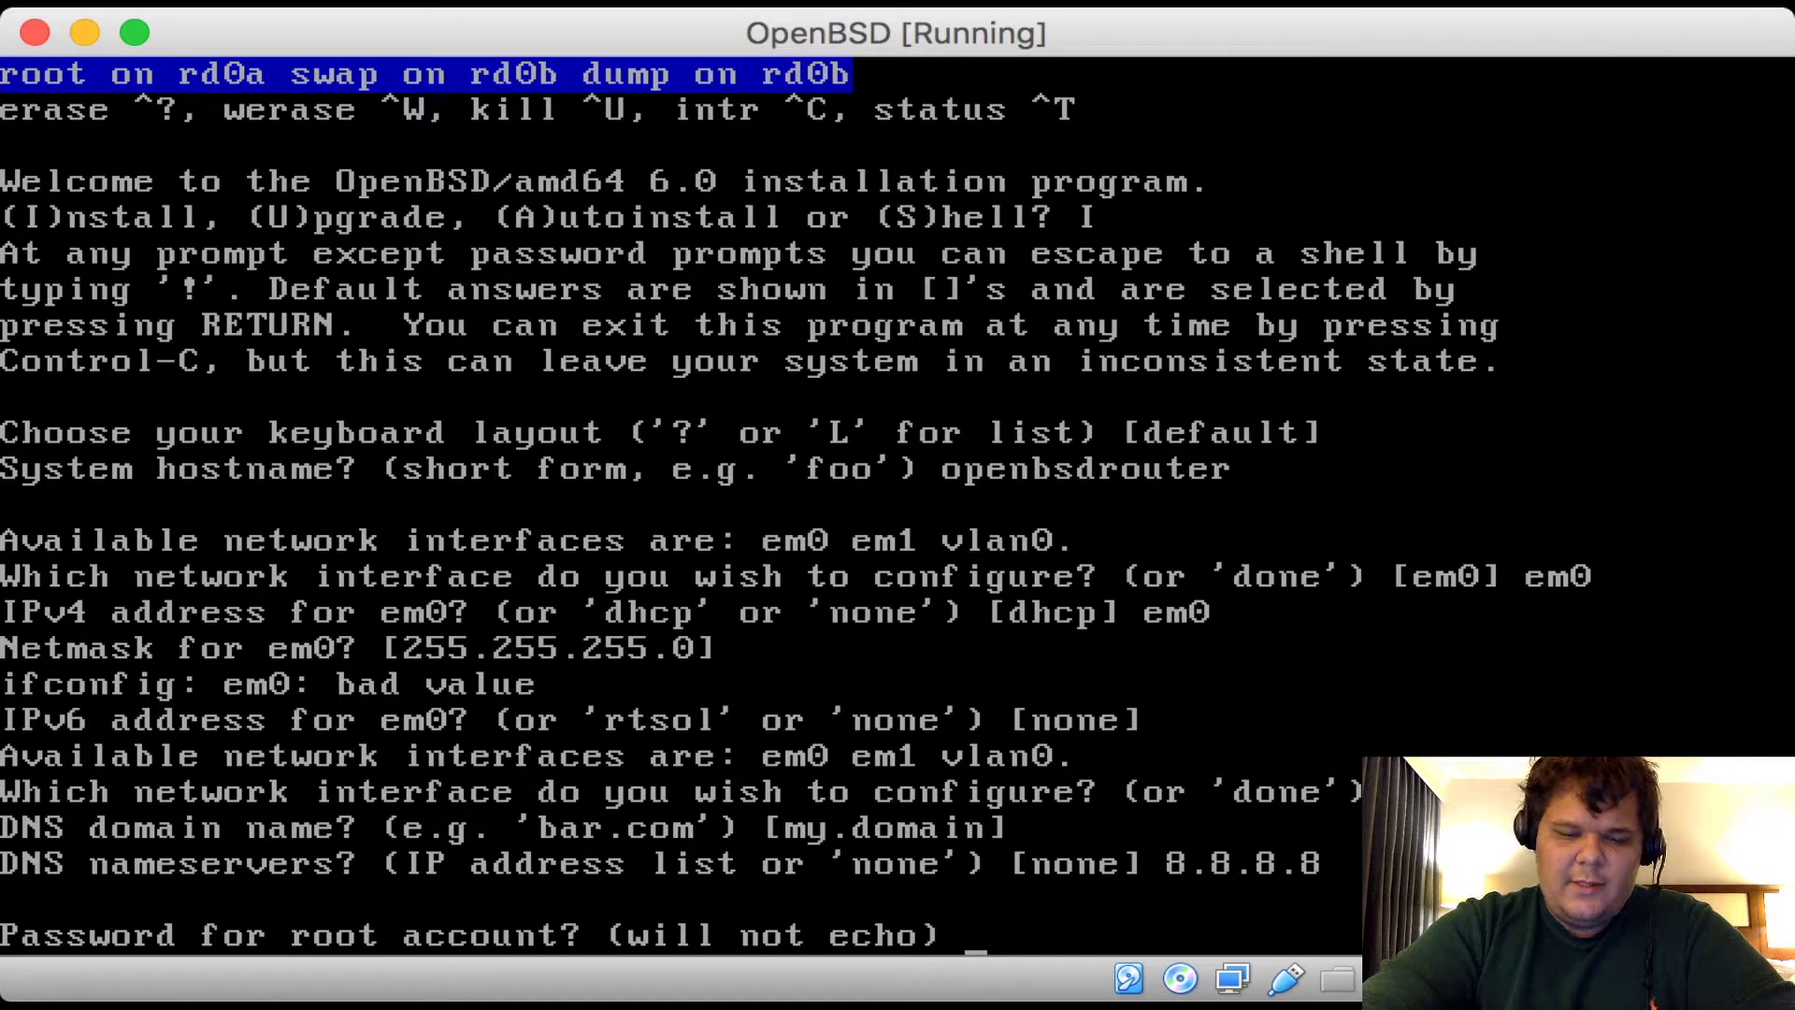
key(Return)
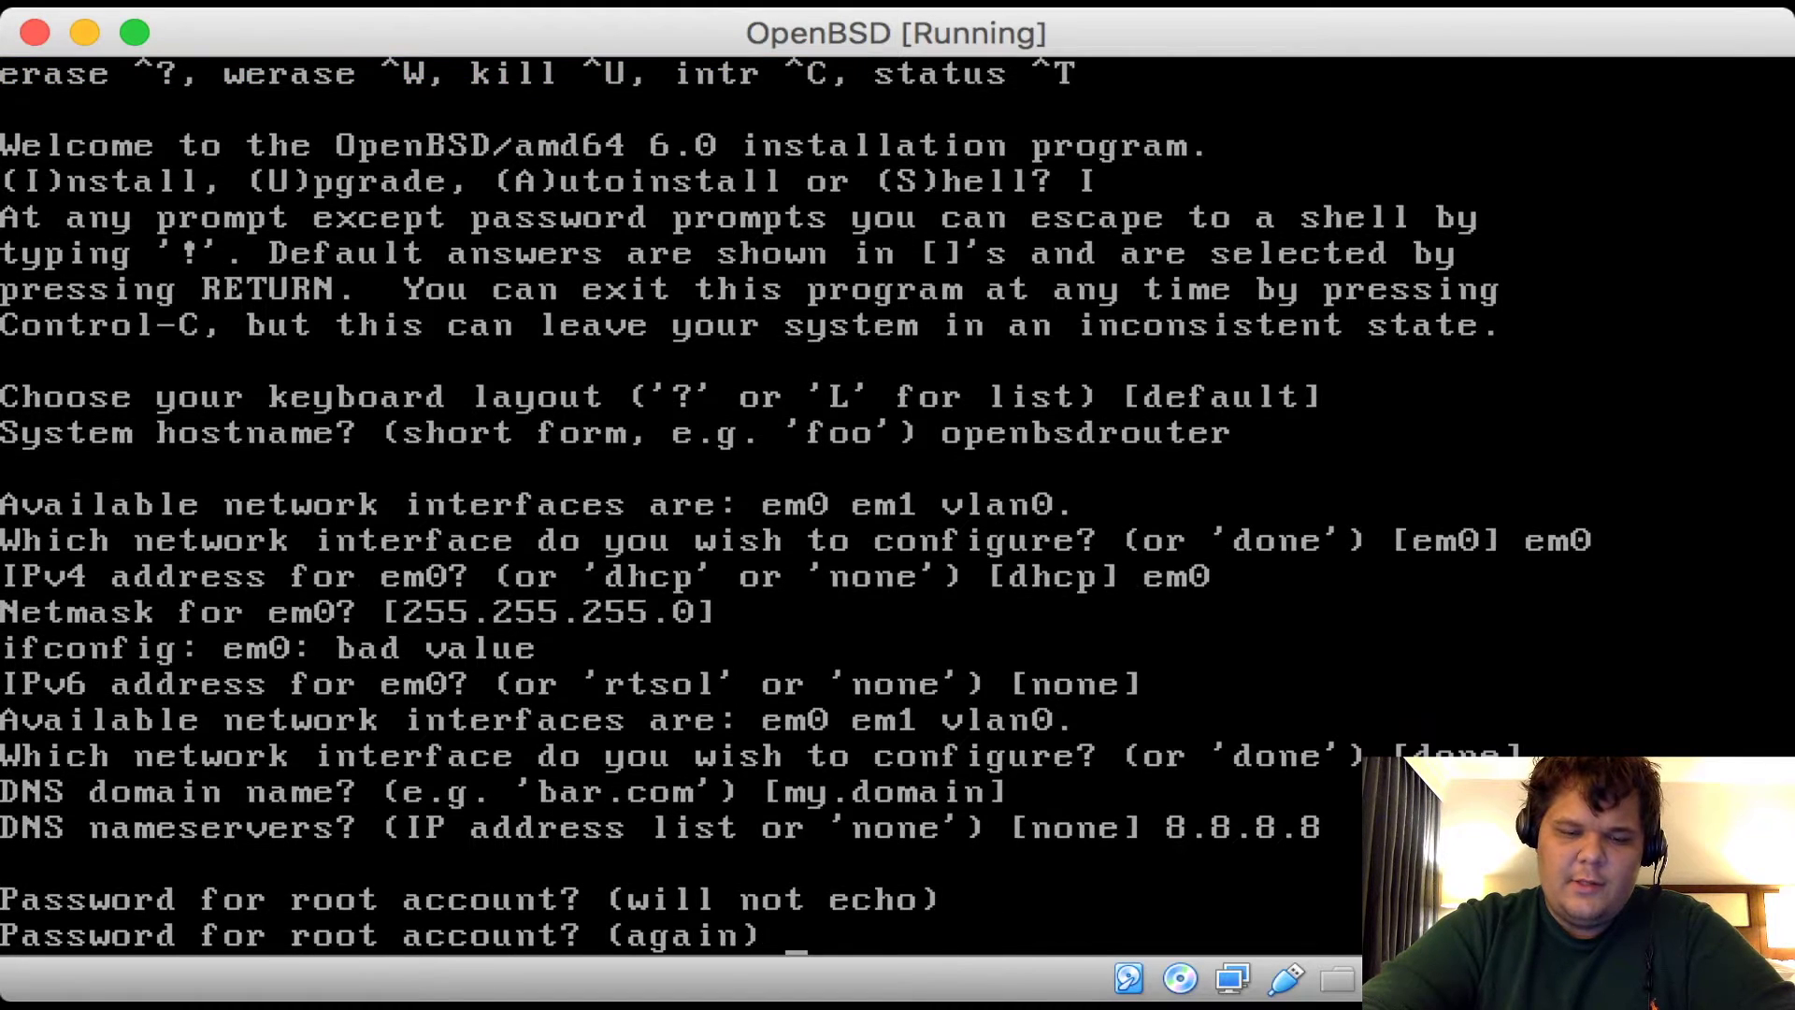
key(Return)
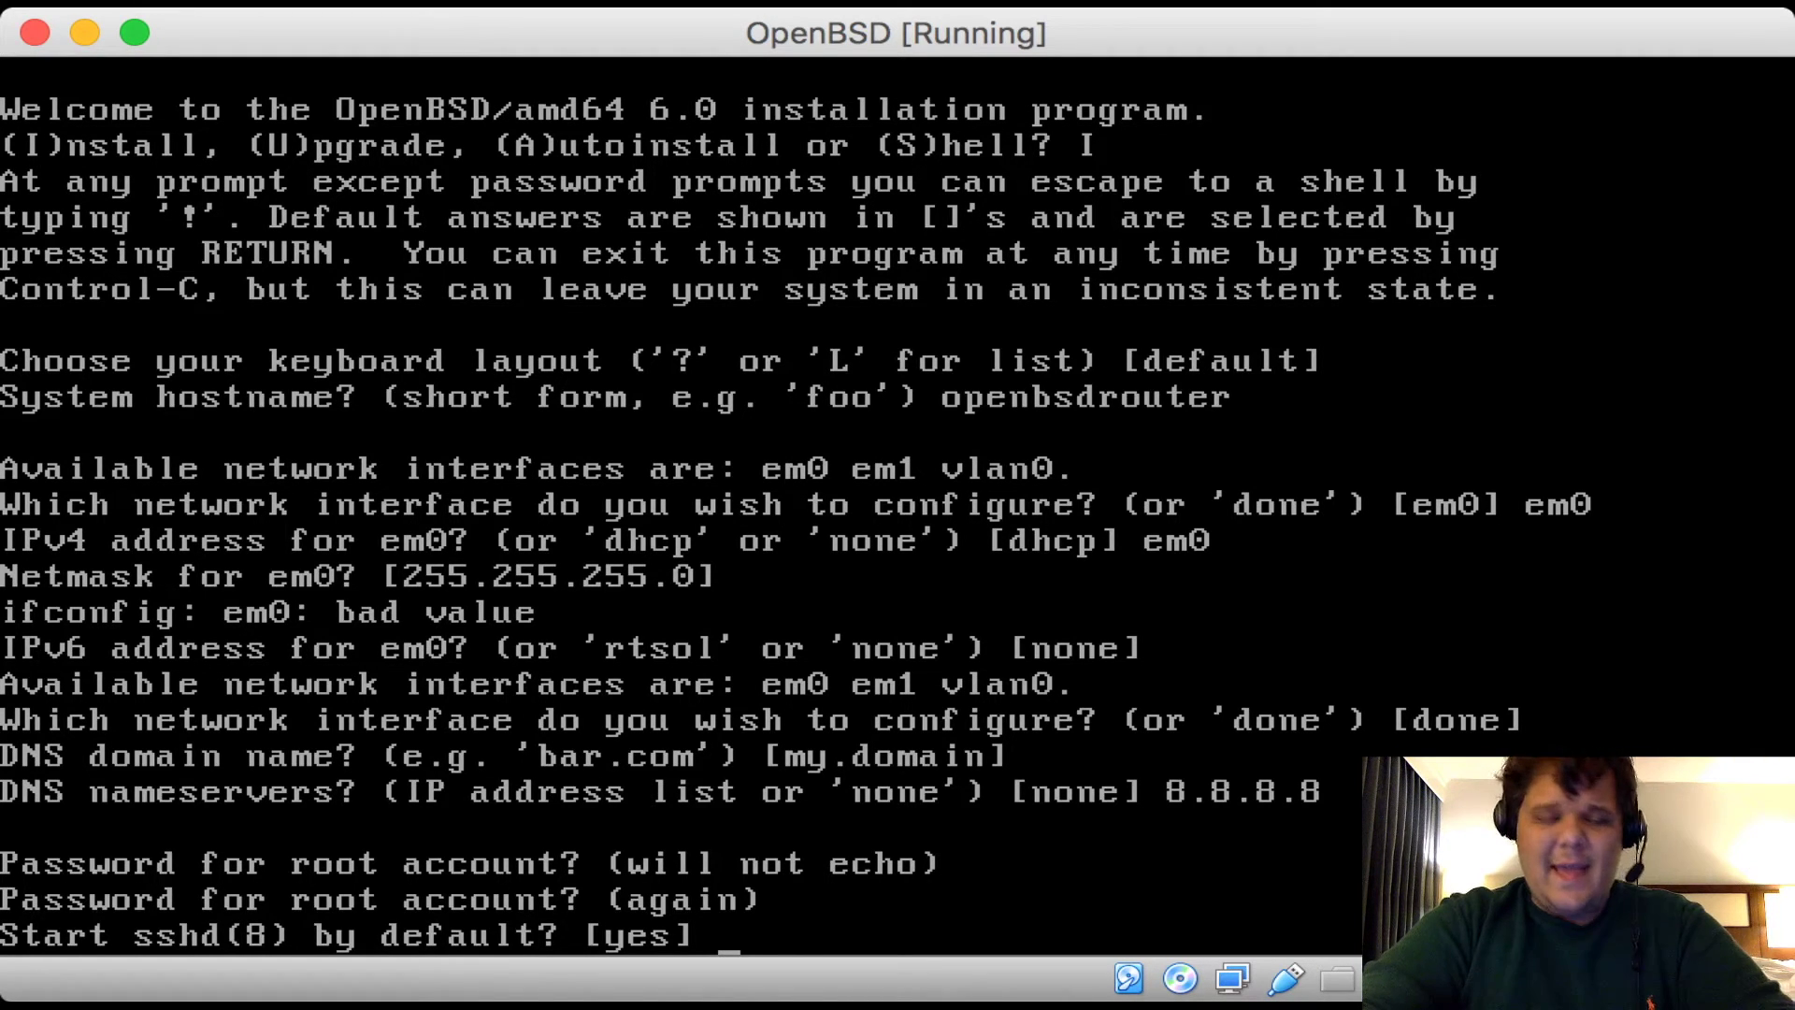
Enable sshd by default and decline the X Window System
text(yes)
key(Return)
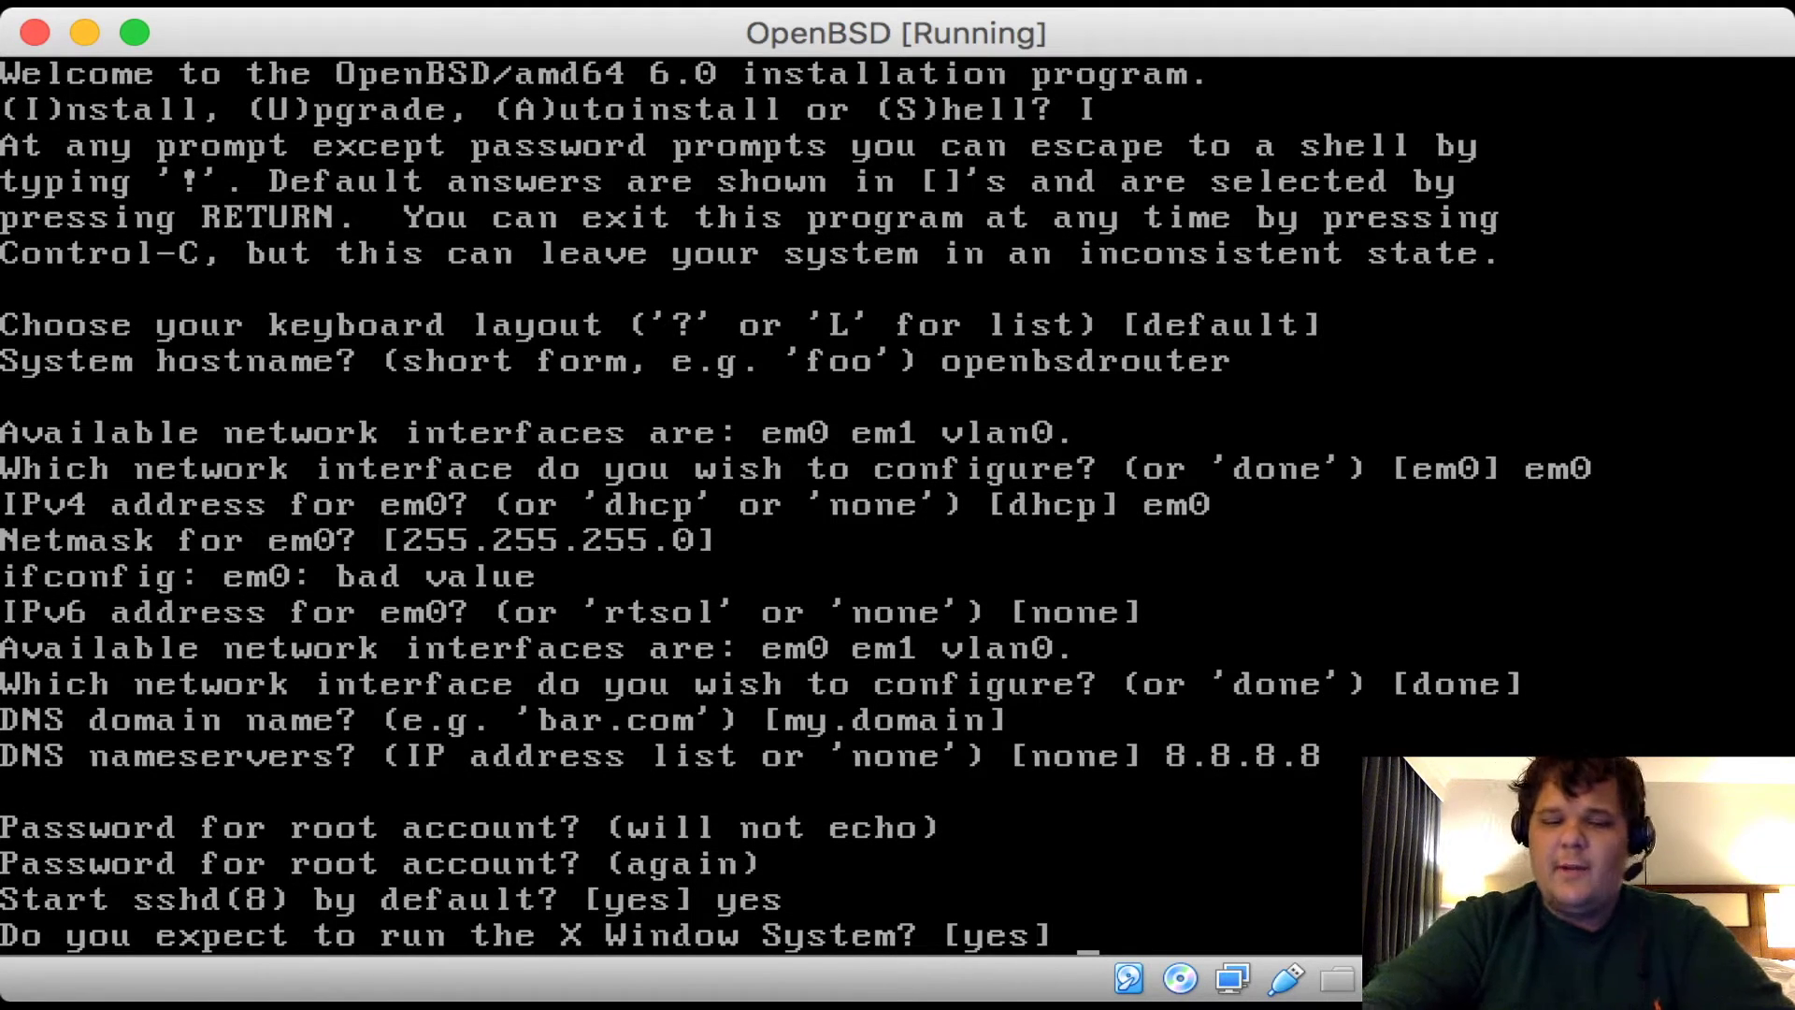
text(no)
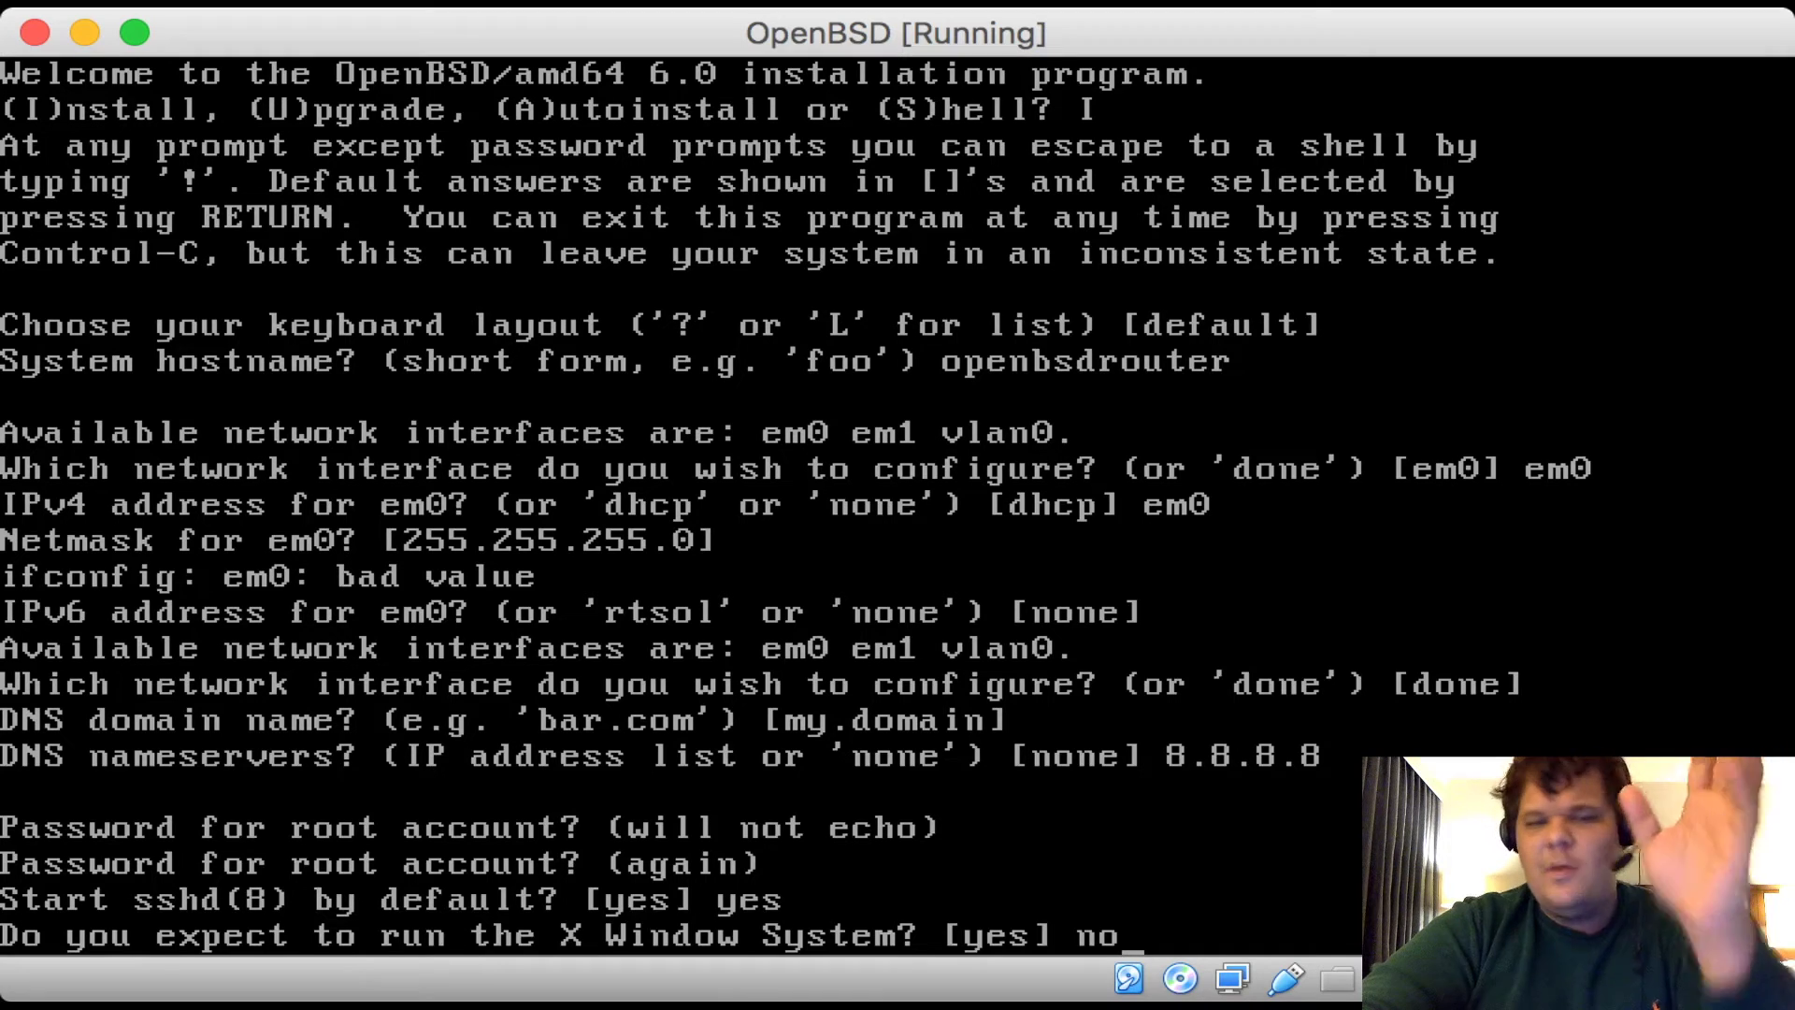
key(Return)
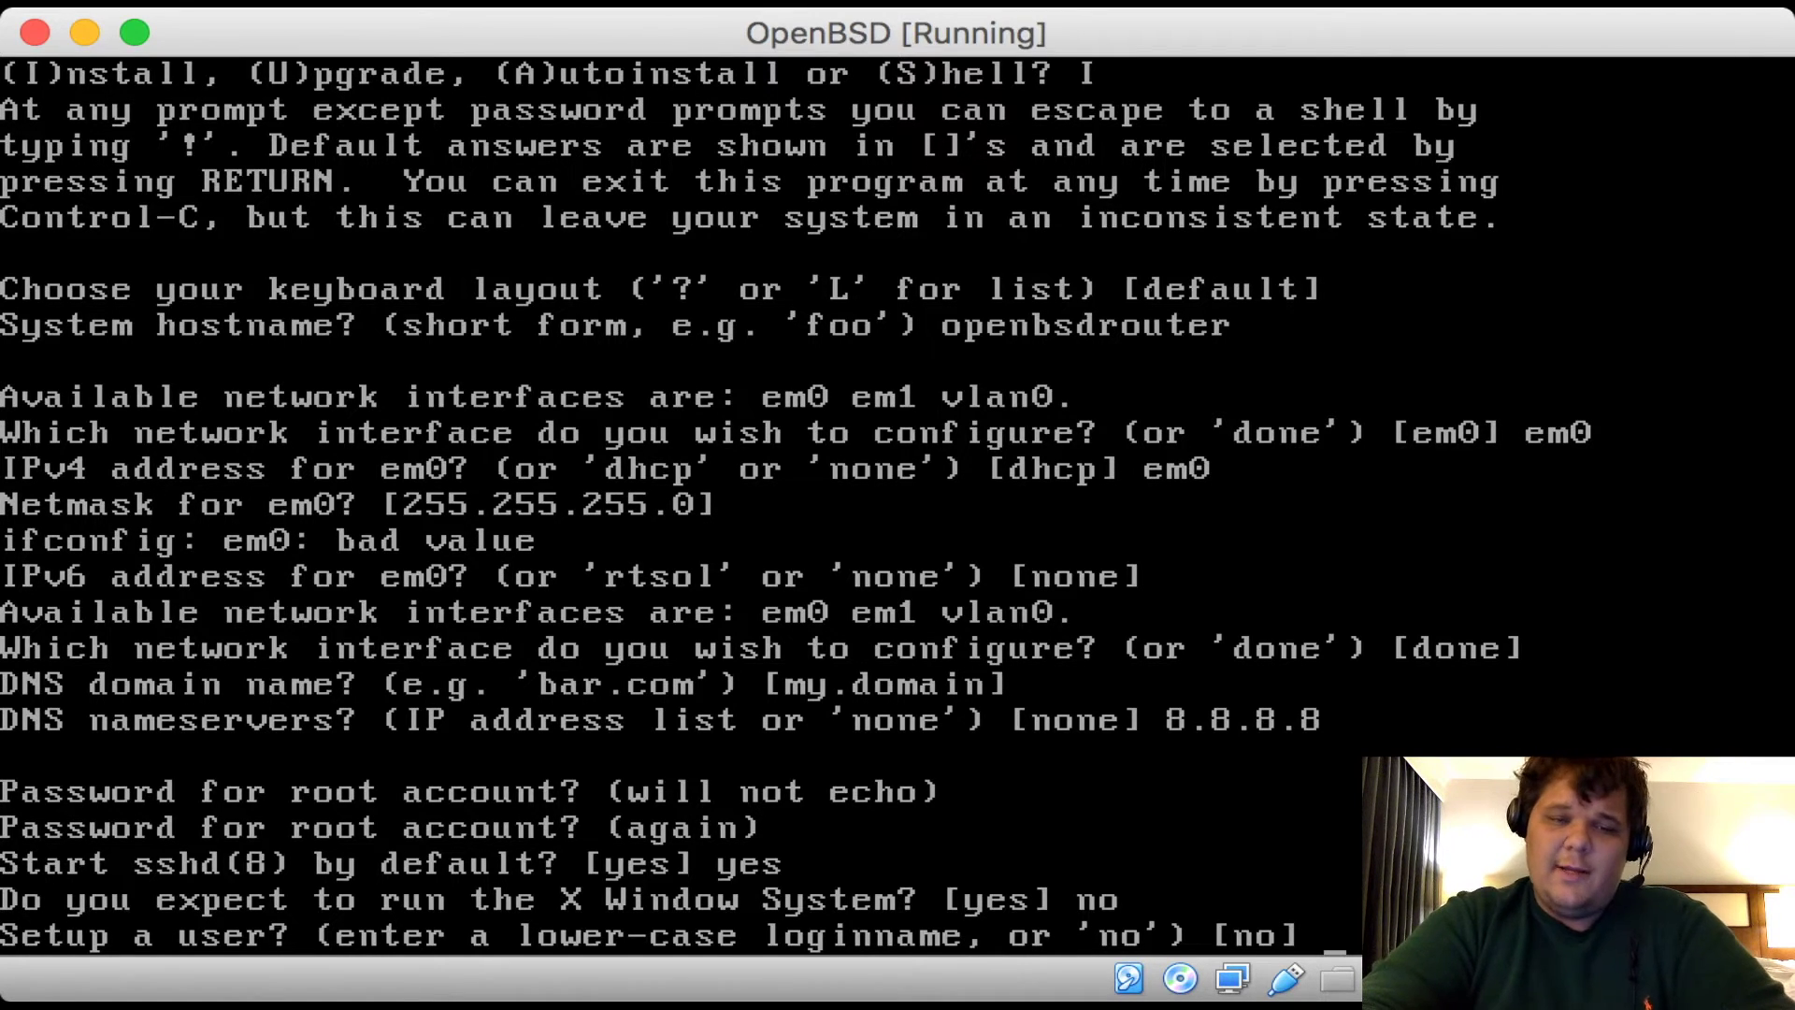
Skip creating an extra user and permit root login over SSH
key(Return)
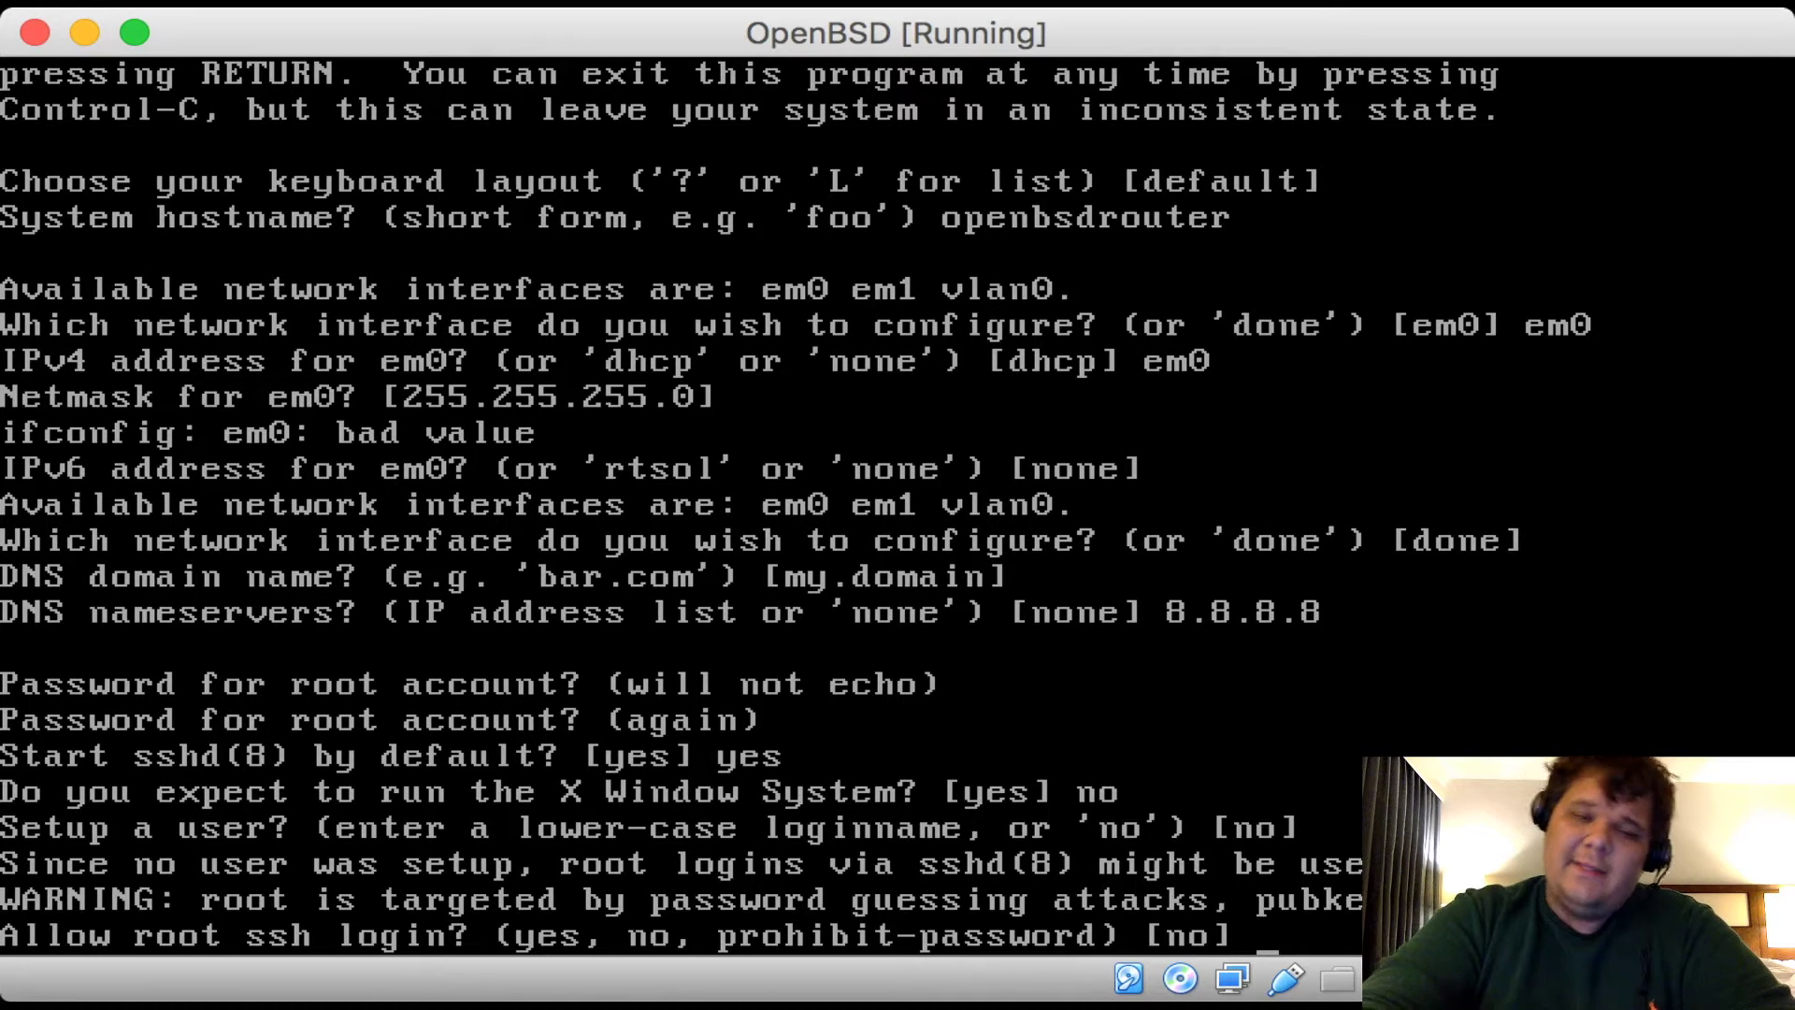
text(yes)
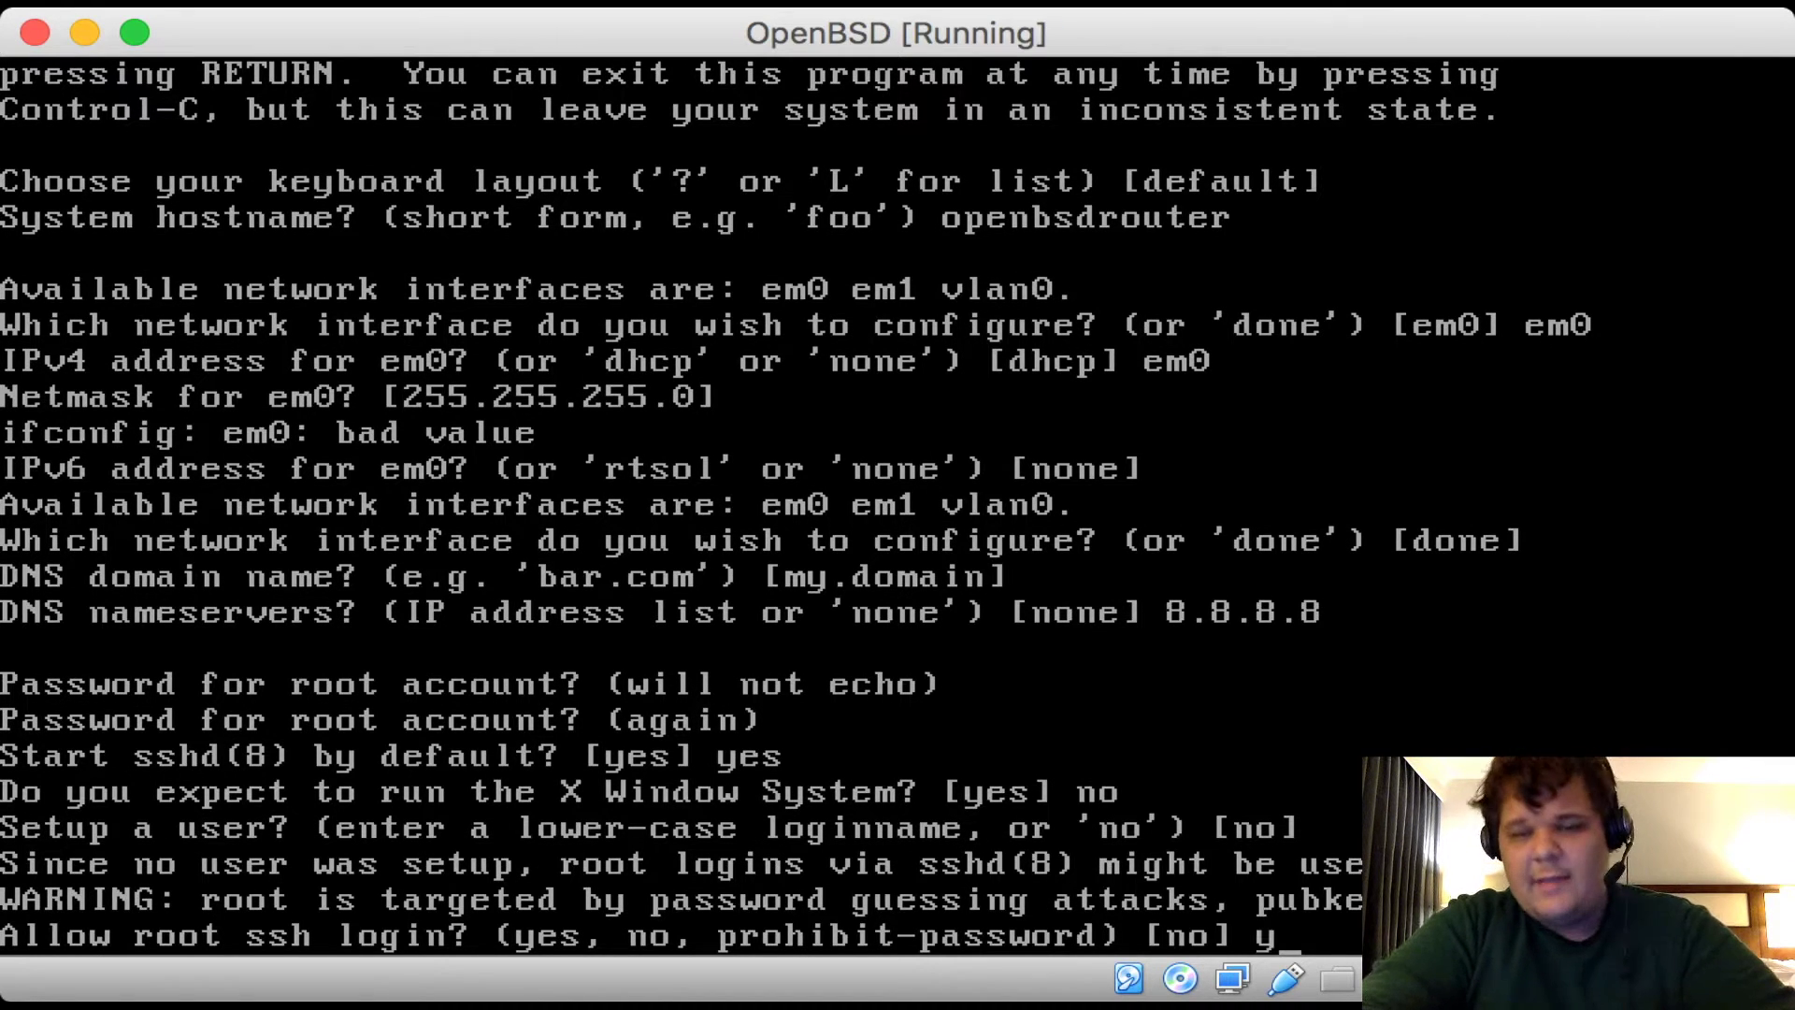
key(Return)
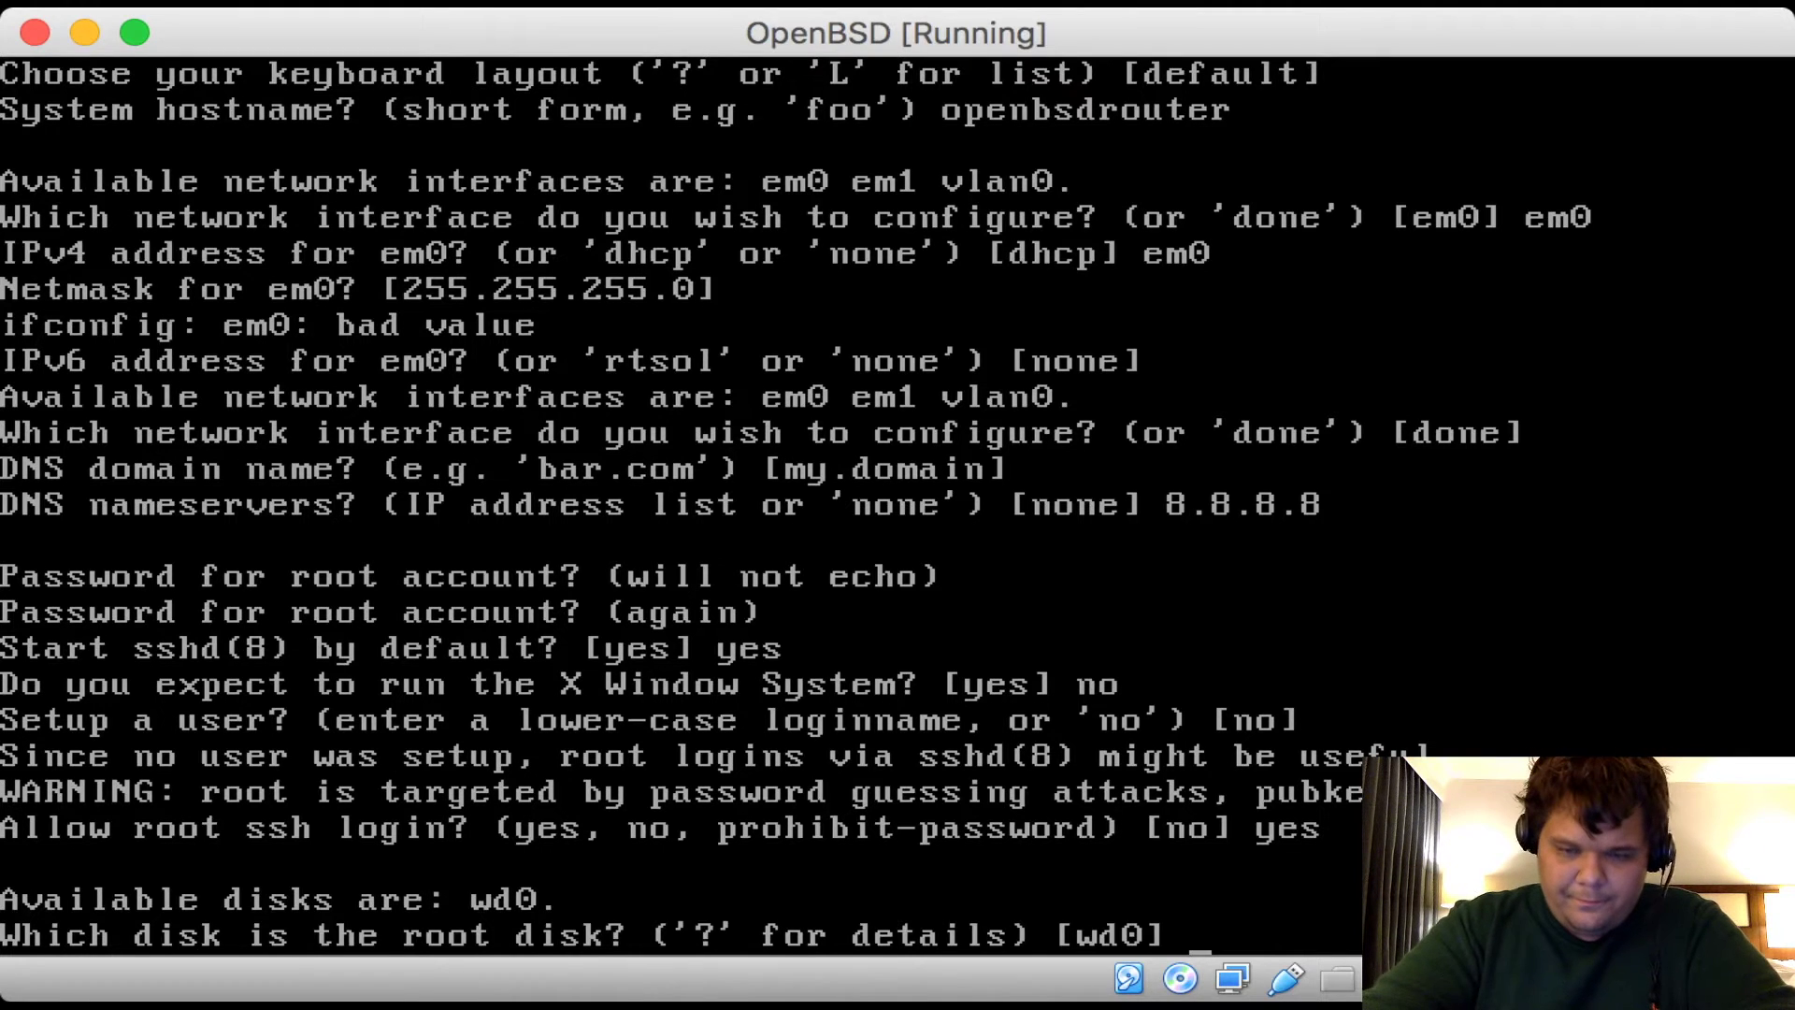
Select wd0 as the root disk with a whole-disk MBR and choose a custom 'c' layout
key(Return)
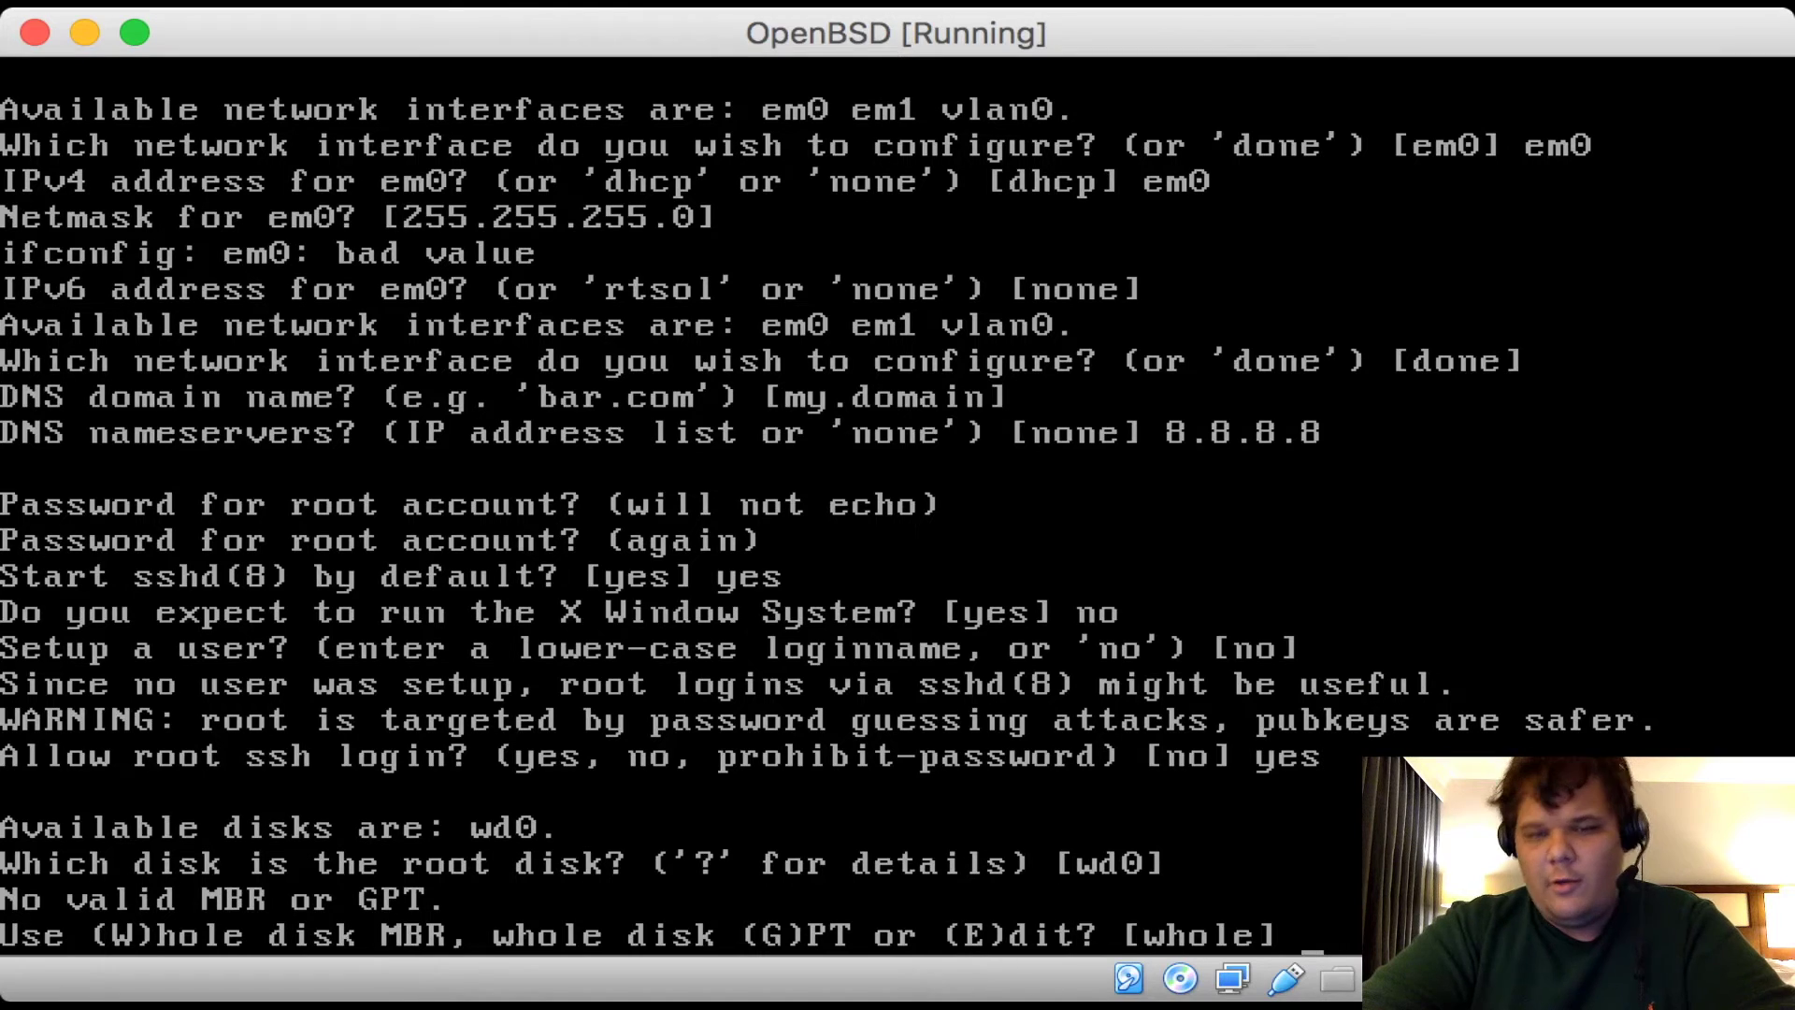
key(Return)
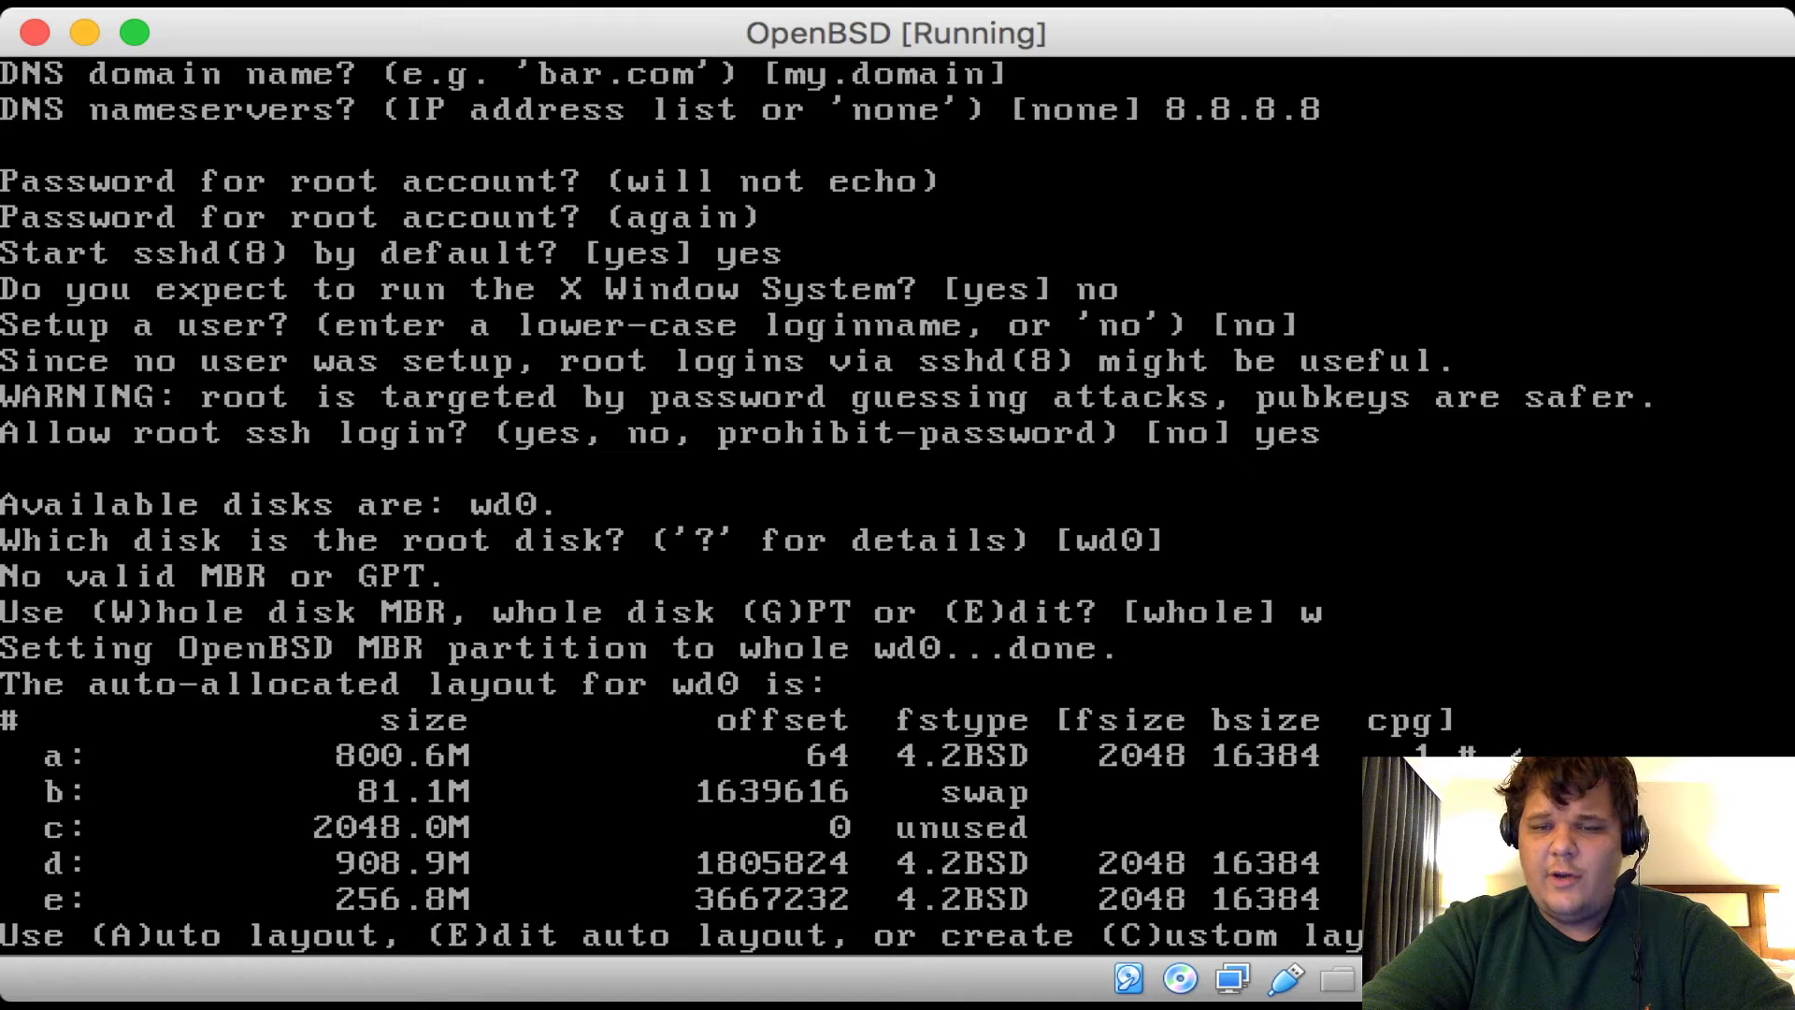
text(c)
key(Return)
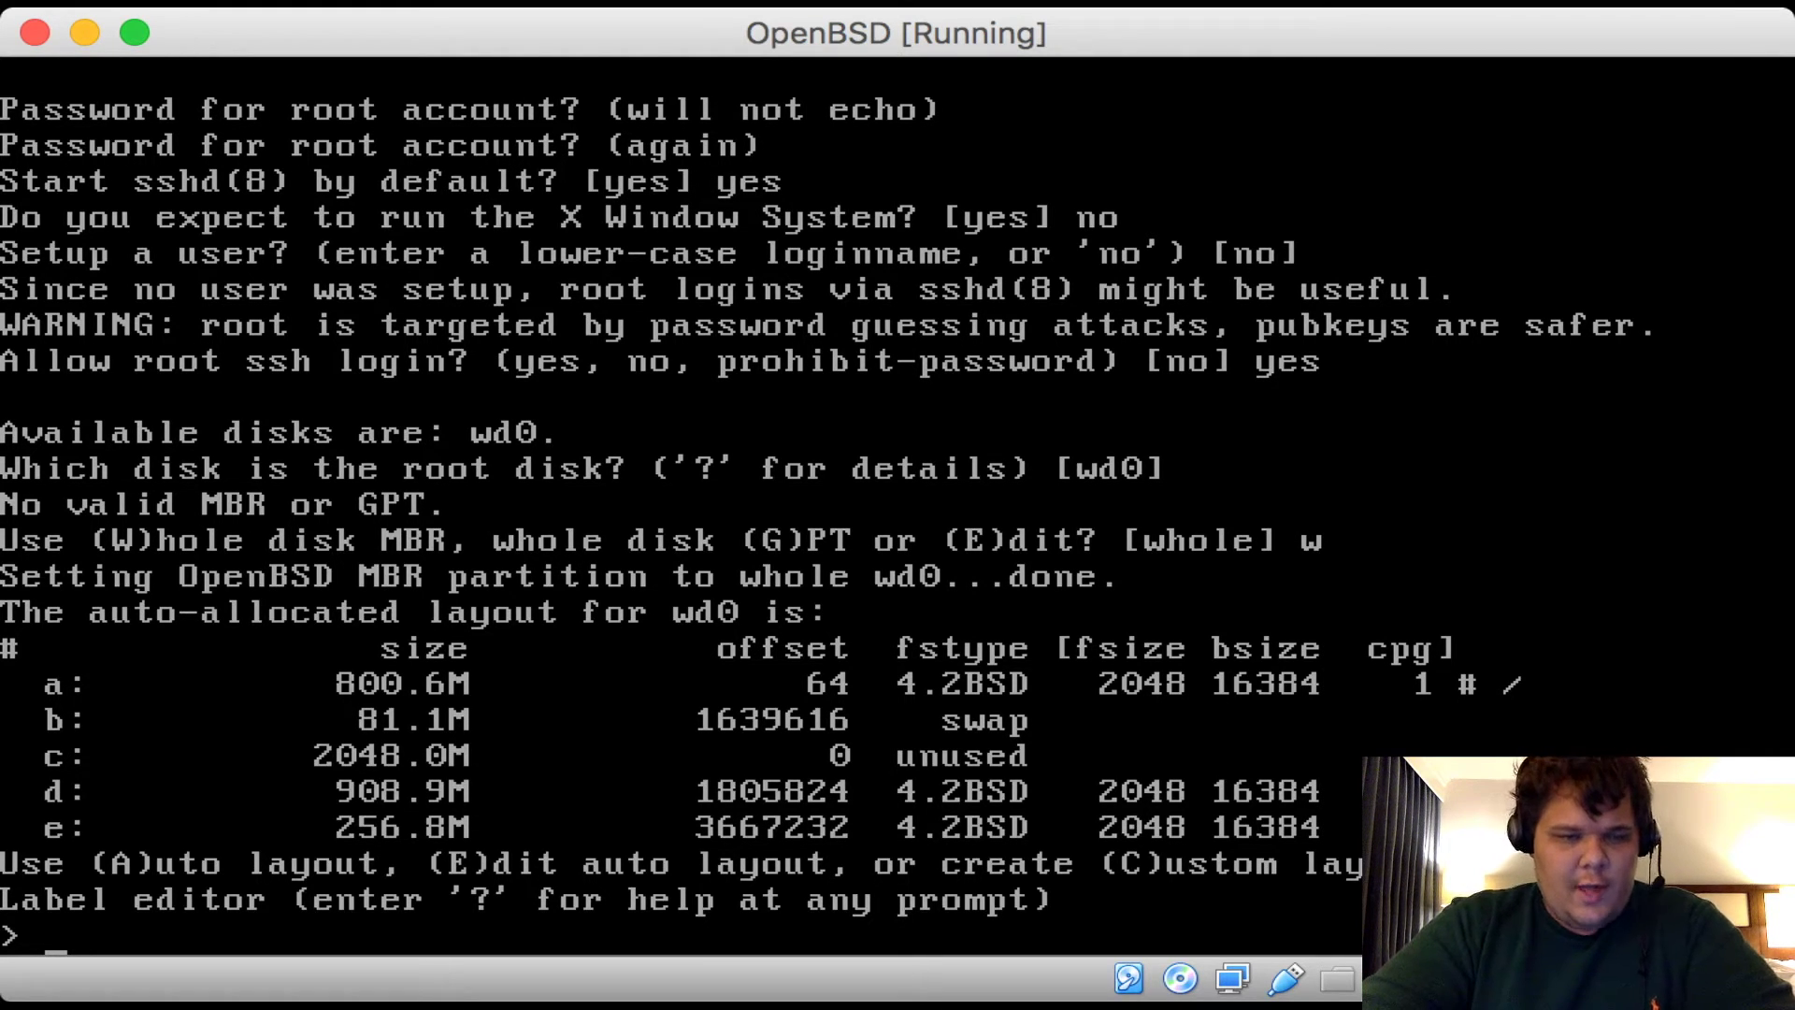
Delete the auto-allocated partitions with z, leaving only partition c
text(?)
key(Return)
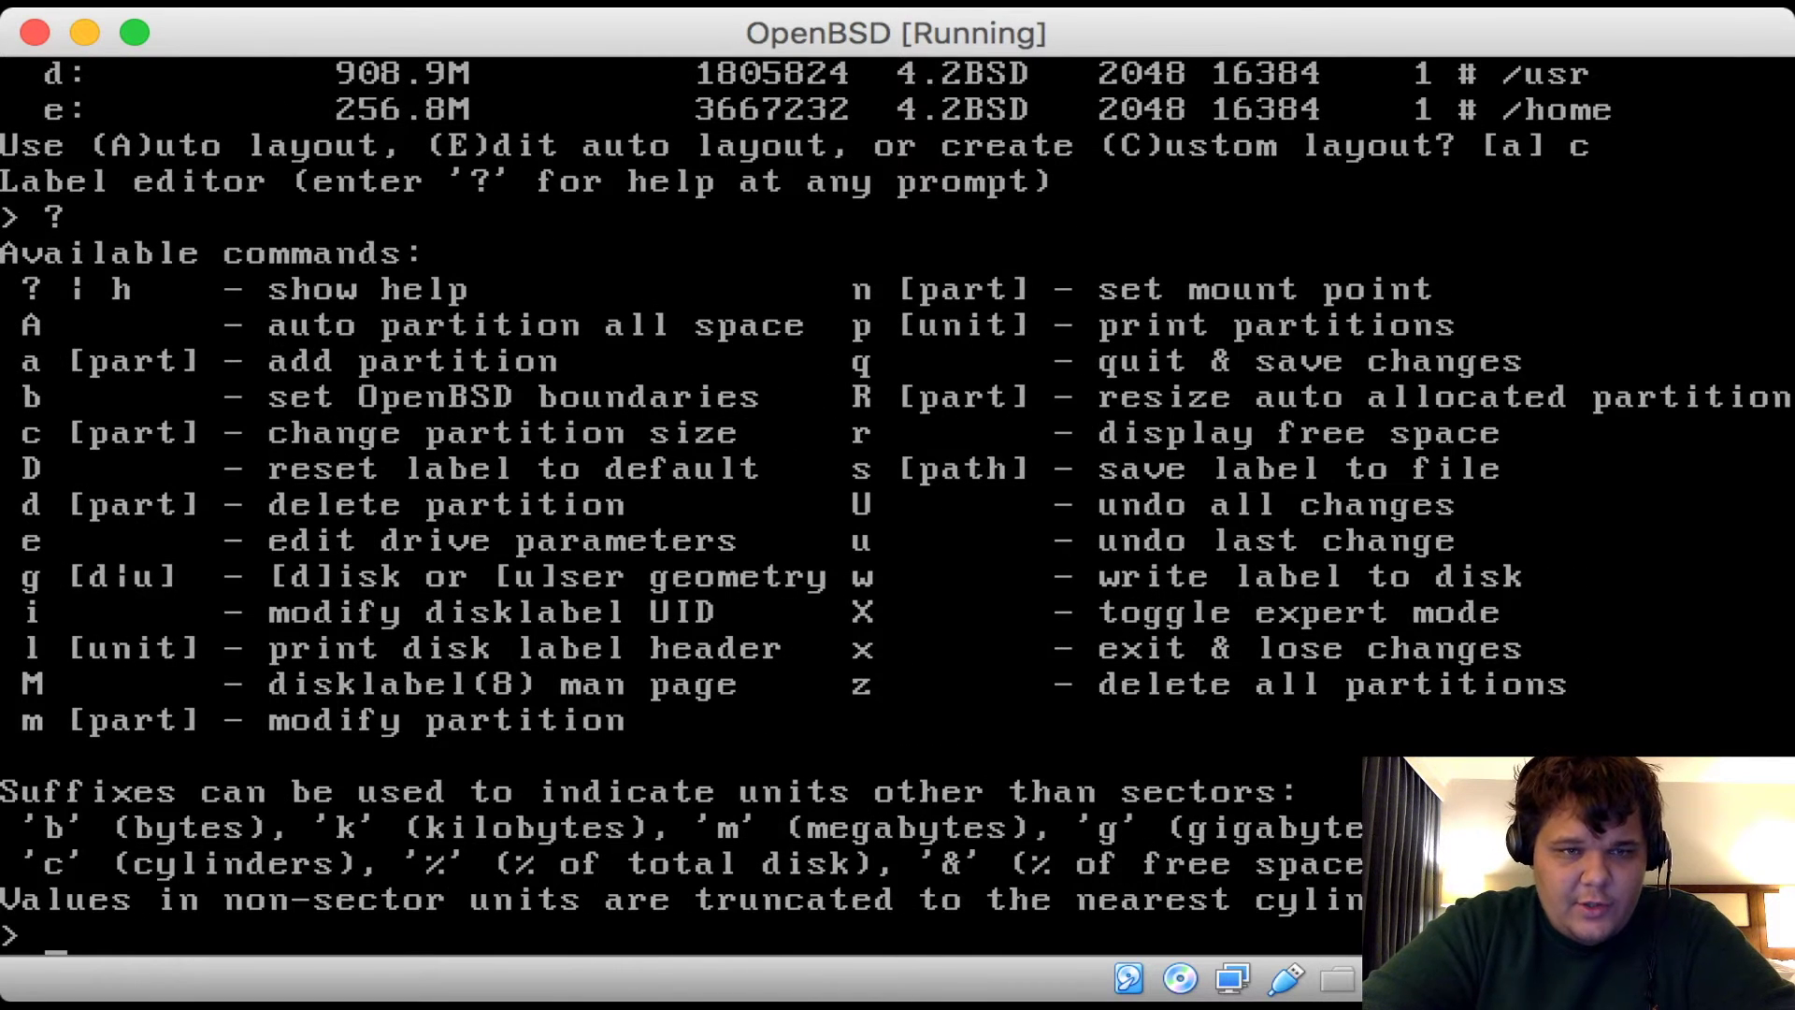
text(p)
key(Return)
text(z)
key(Return)
key(Return)
key(Return)
key(Return)
key(Return)
key(Return)
key(Return)
key(Return)
key(Return)
key(Return)
key(Return)
key(Return)
key(Return)
key(Return)
key(Return)
key(Return)
key(Return)
key(Return)
key(Return)
key(Return)
key(Return)
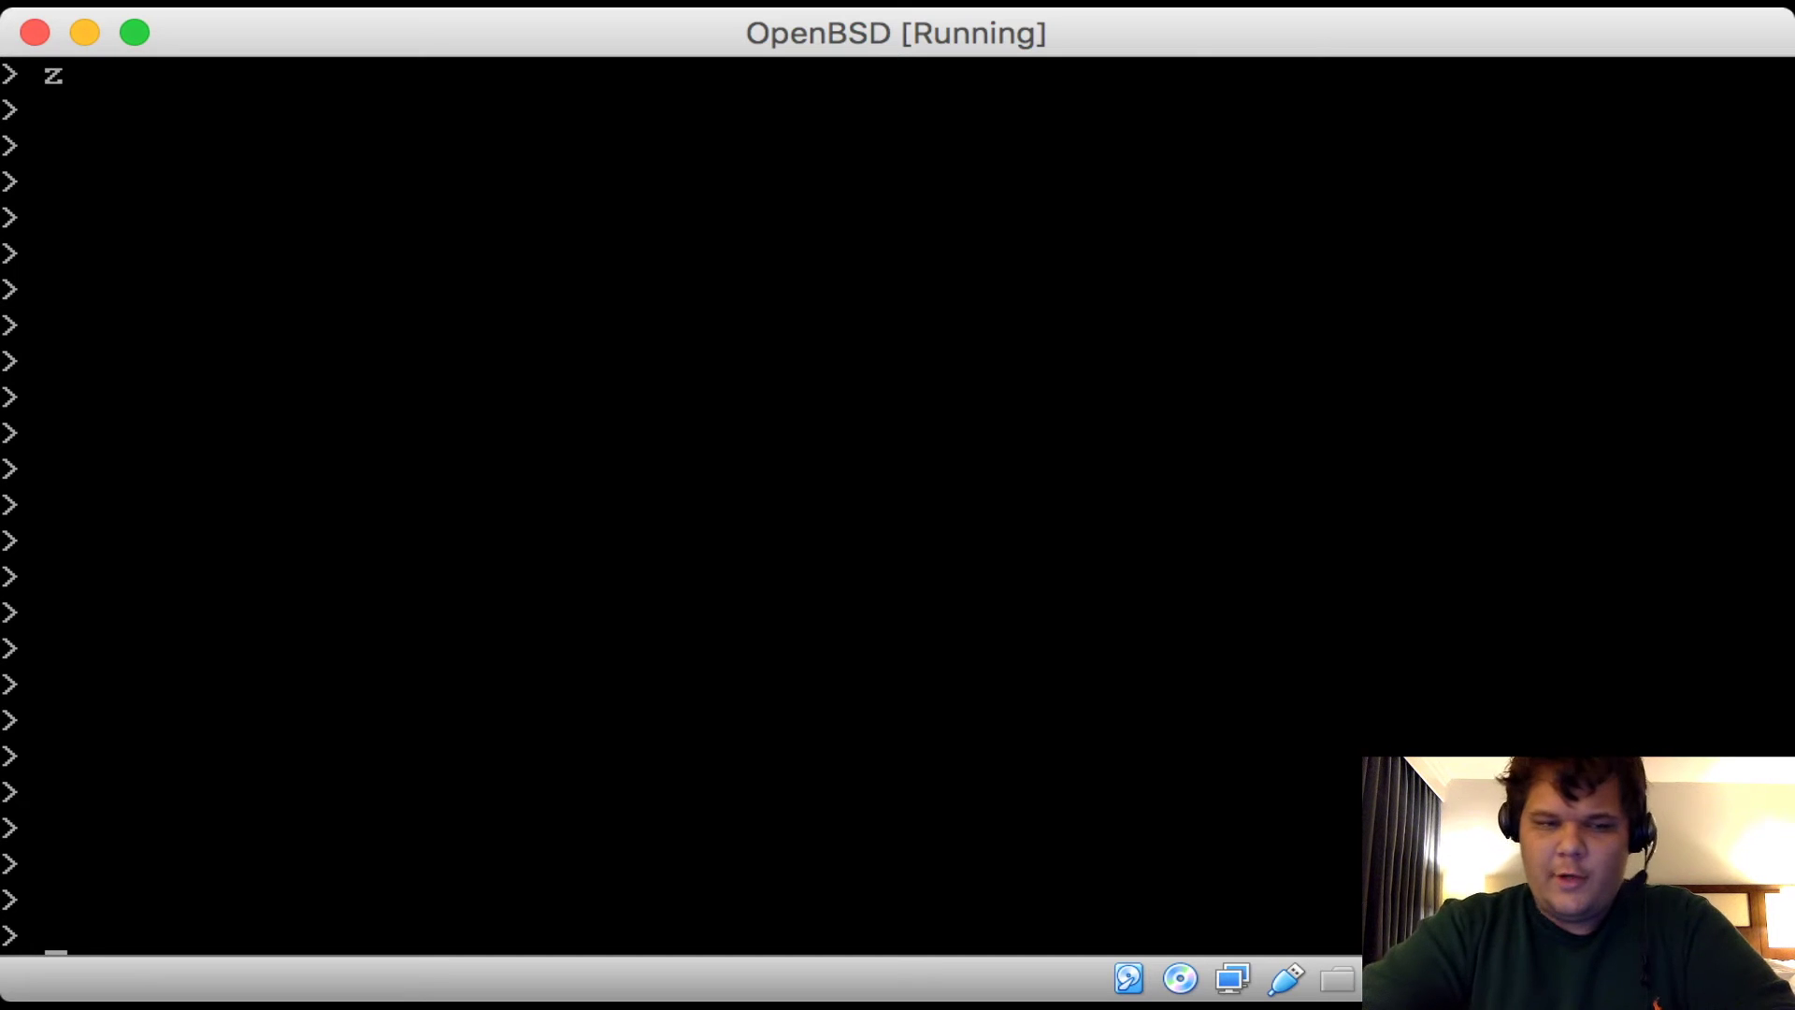
text(p)
key(Return)
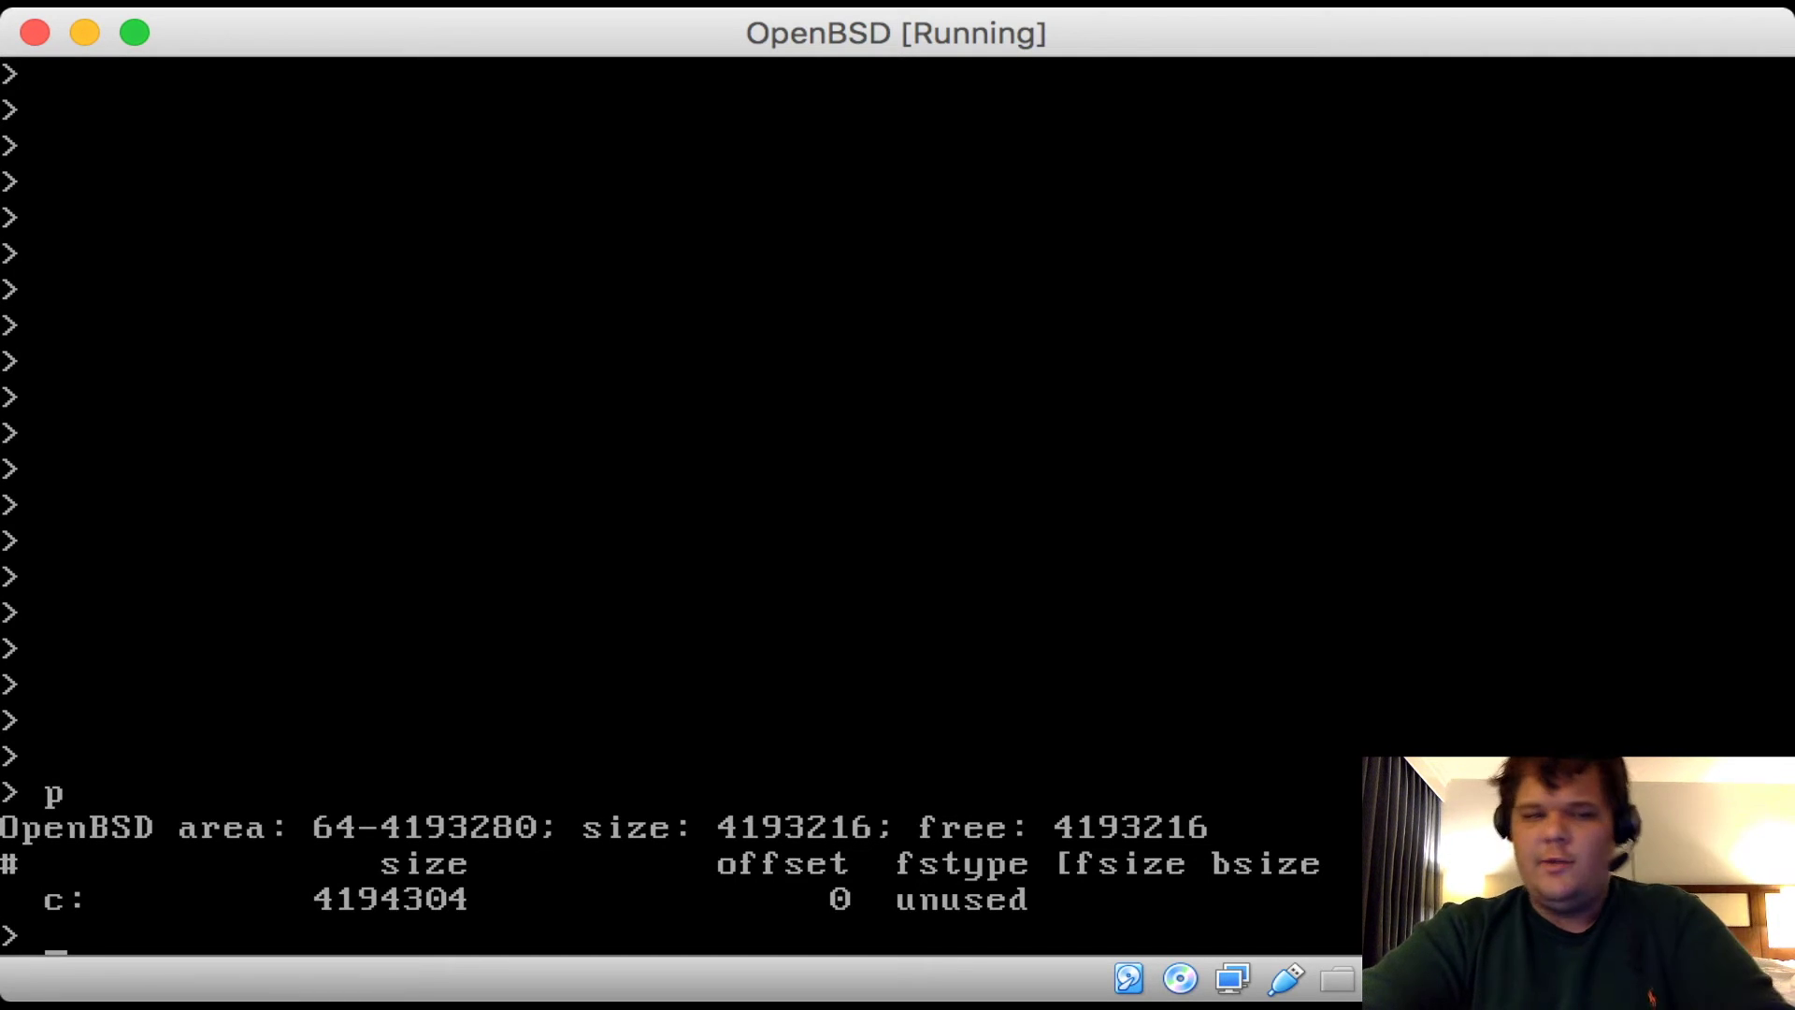
text(?)
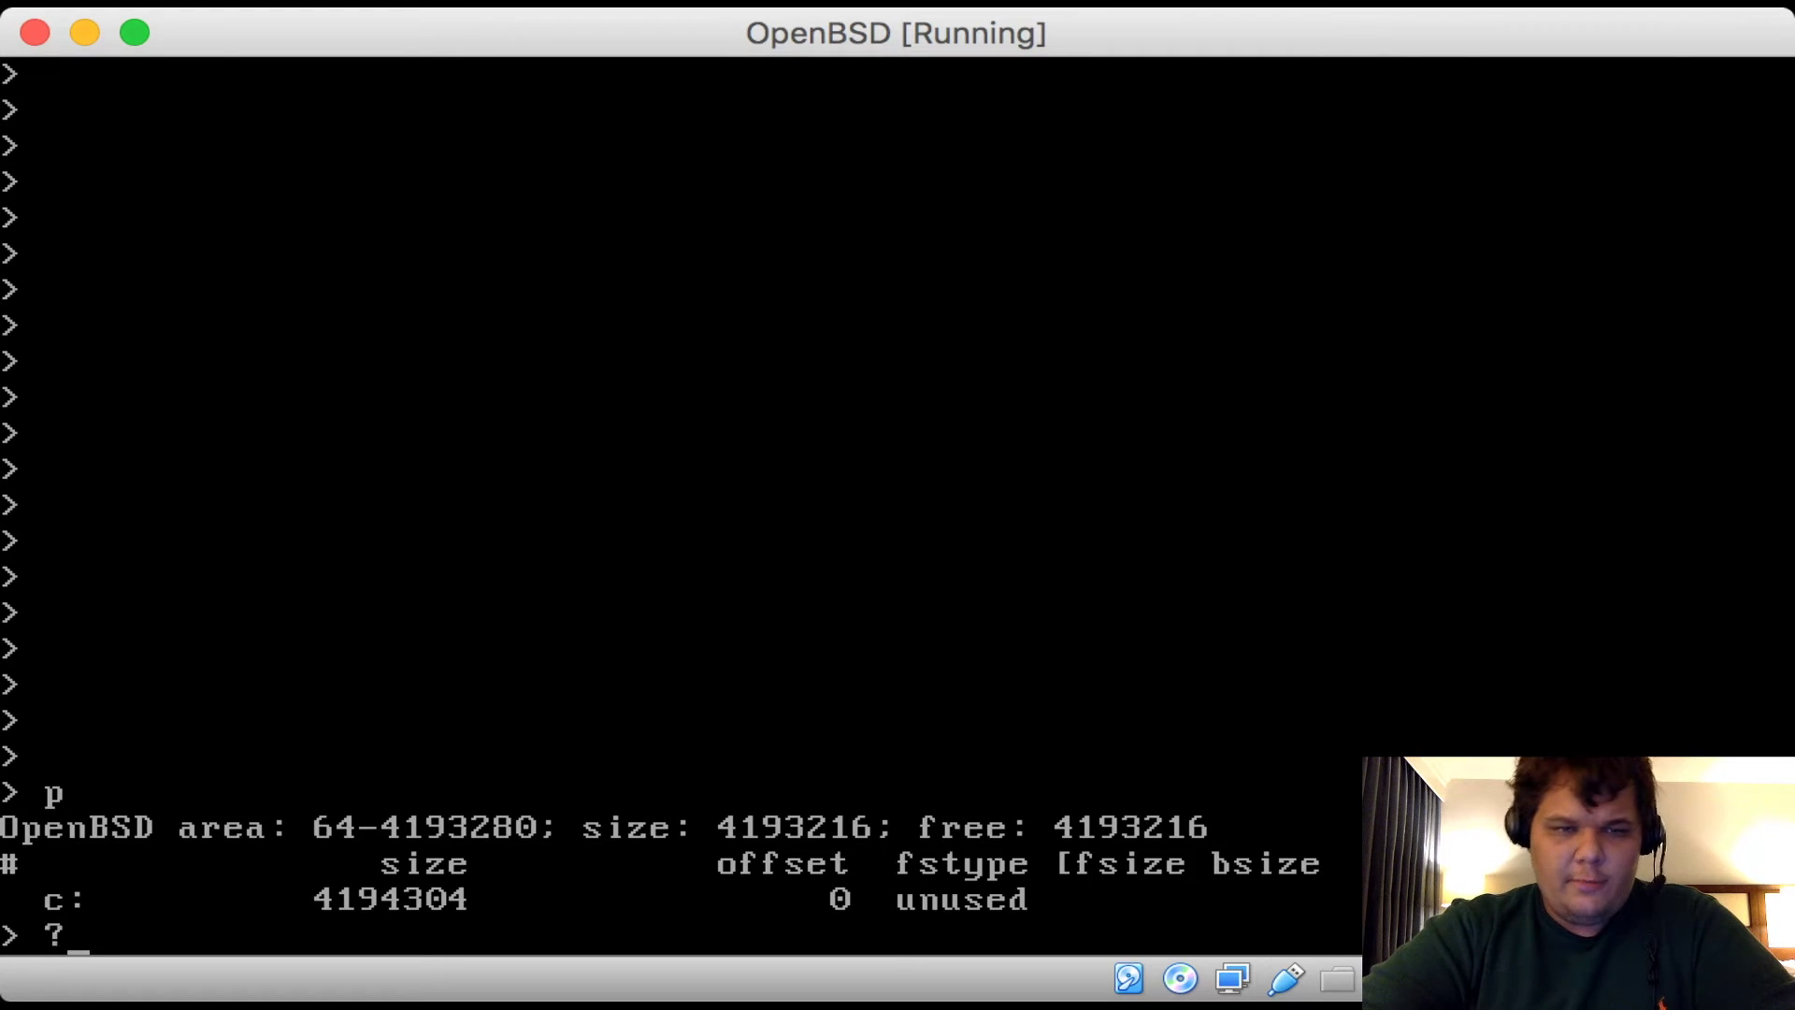
key(Return)
Add root partition a at offset 64, 2096608 sectors, 4.2BSD, mounted at /
text(a)
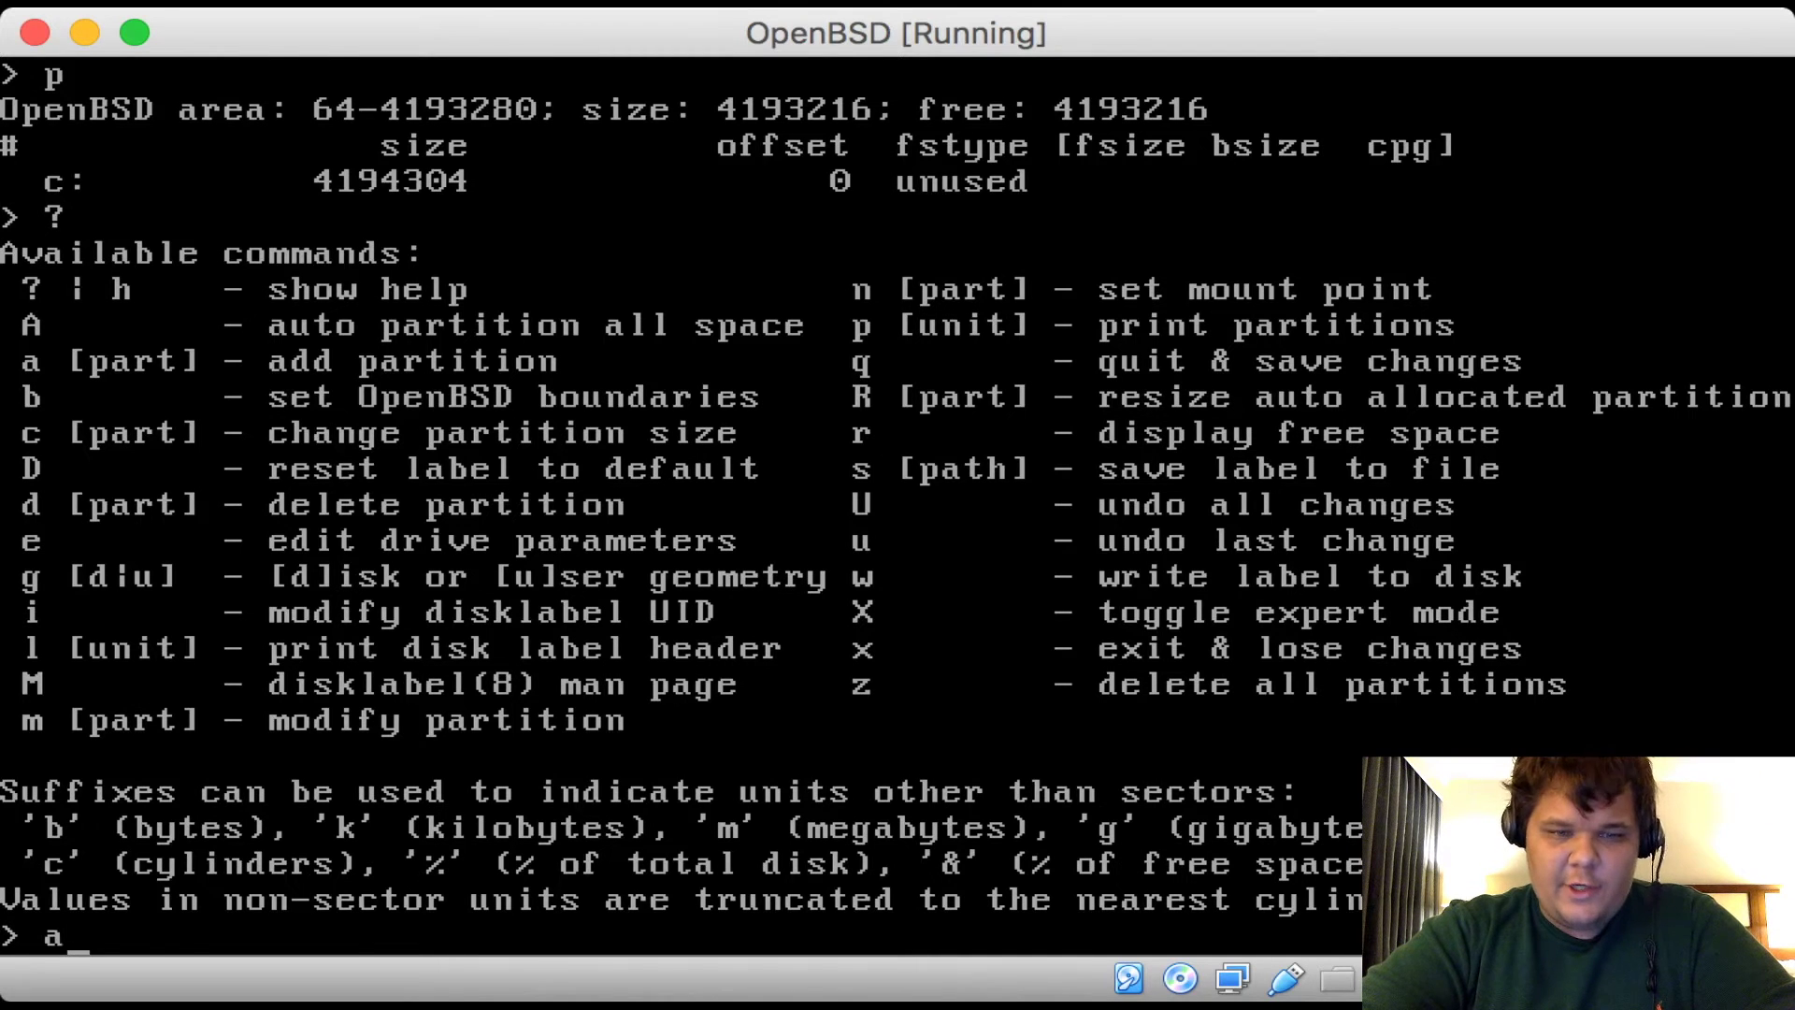
key(Return)
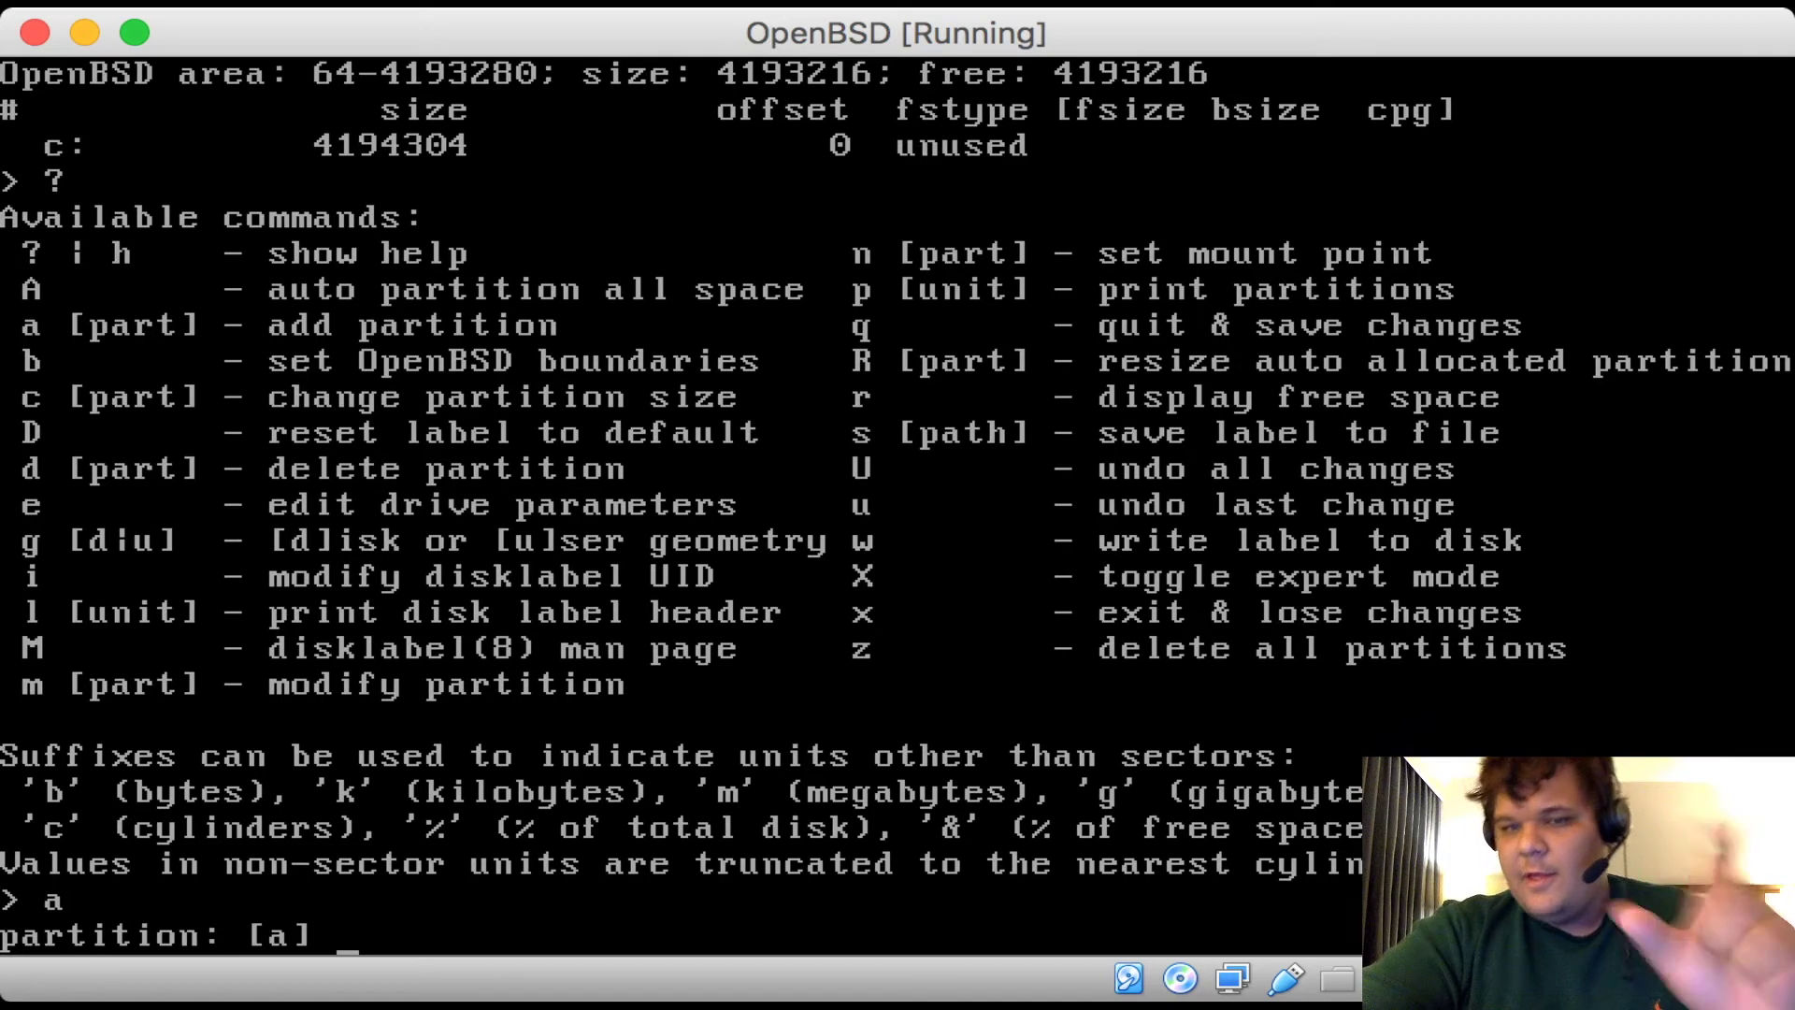
key(Return)
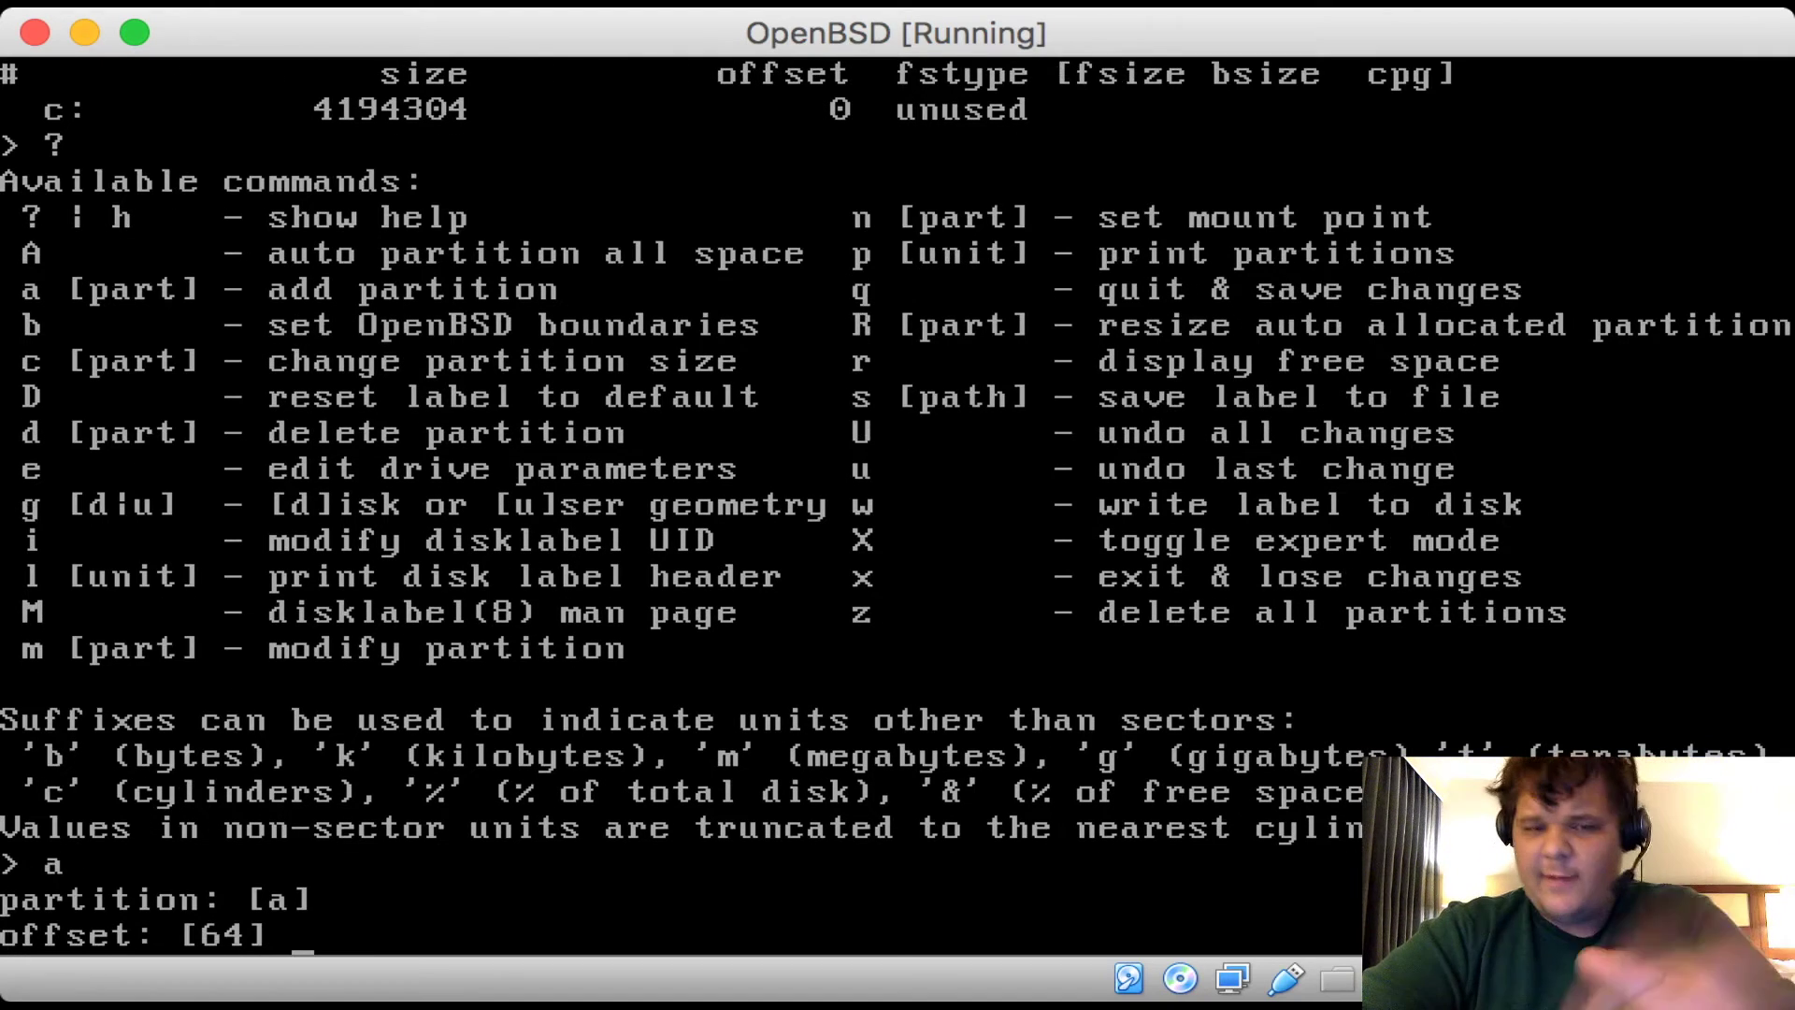
key(Return)
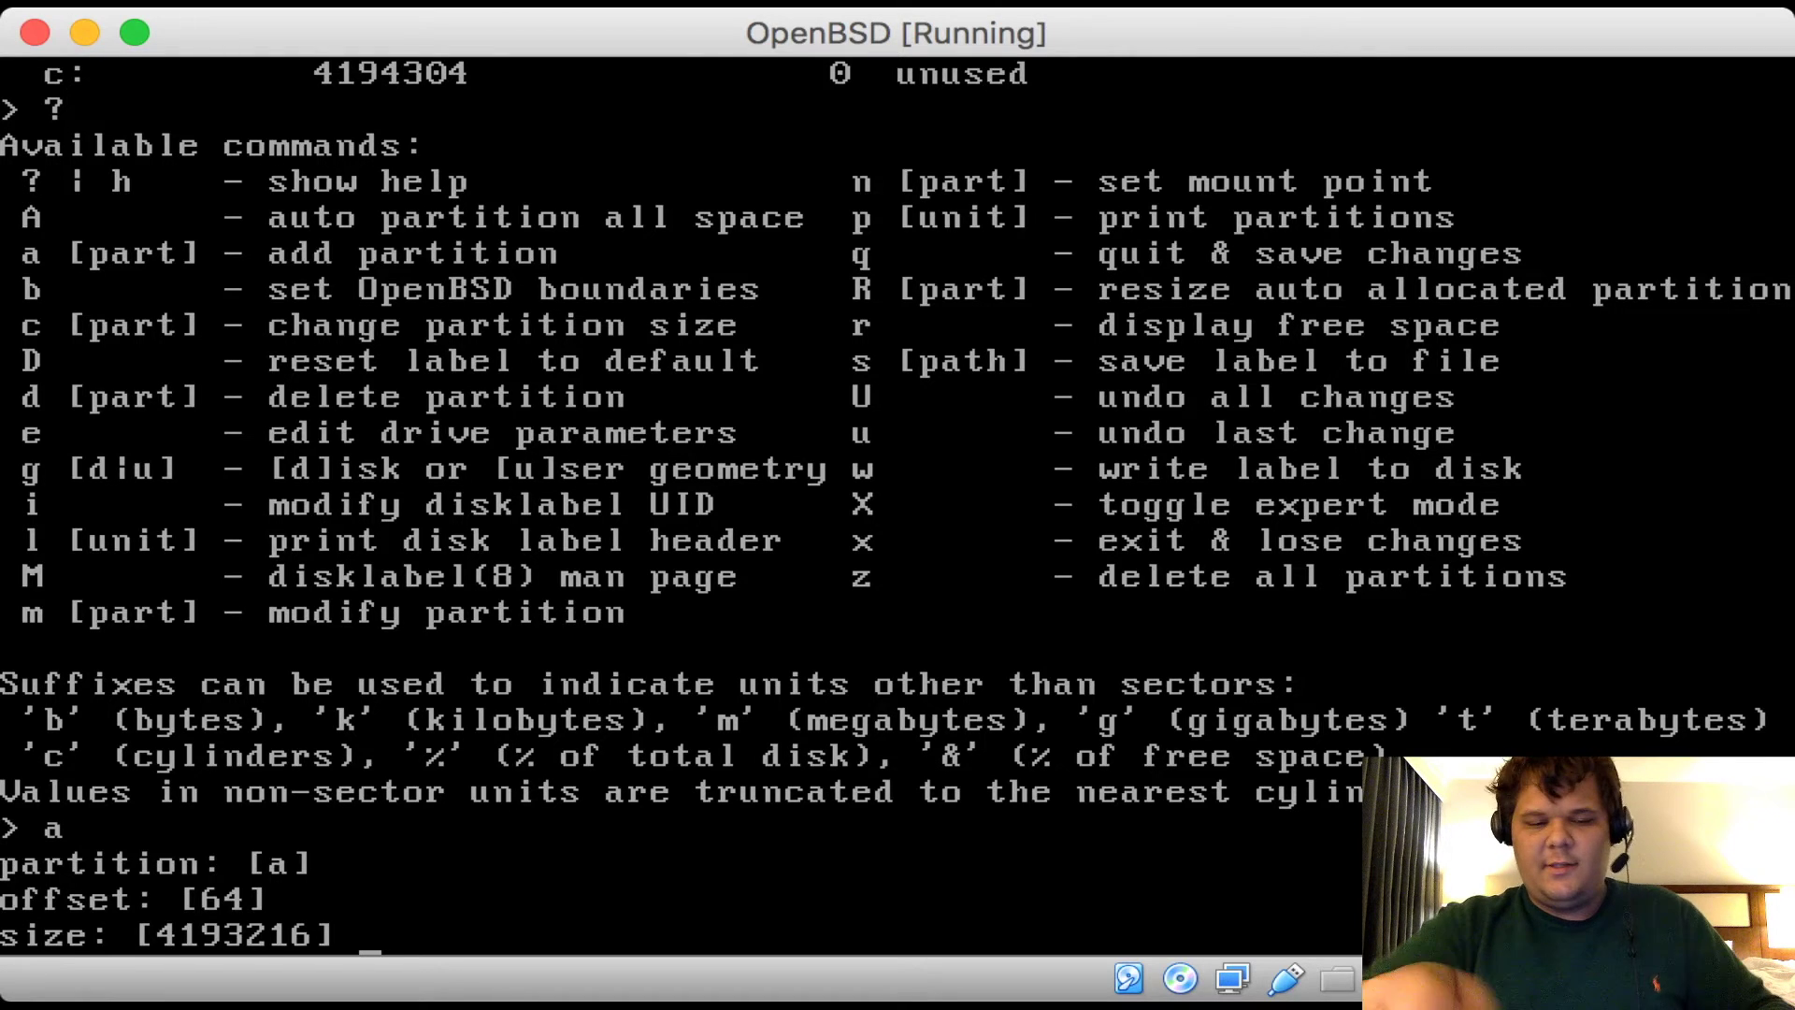
text(209)
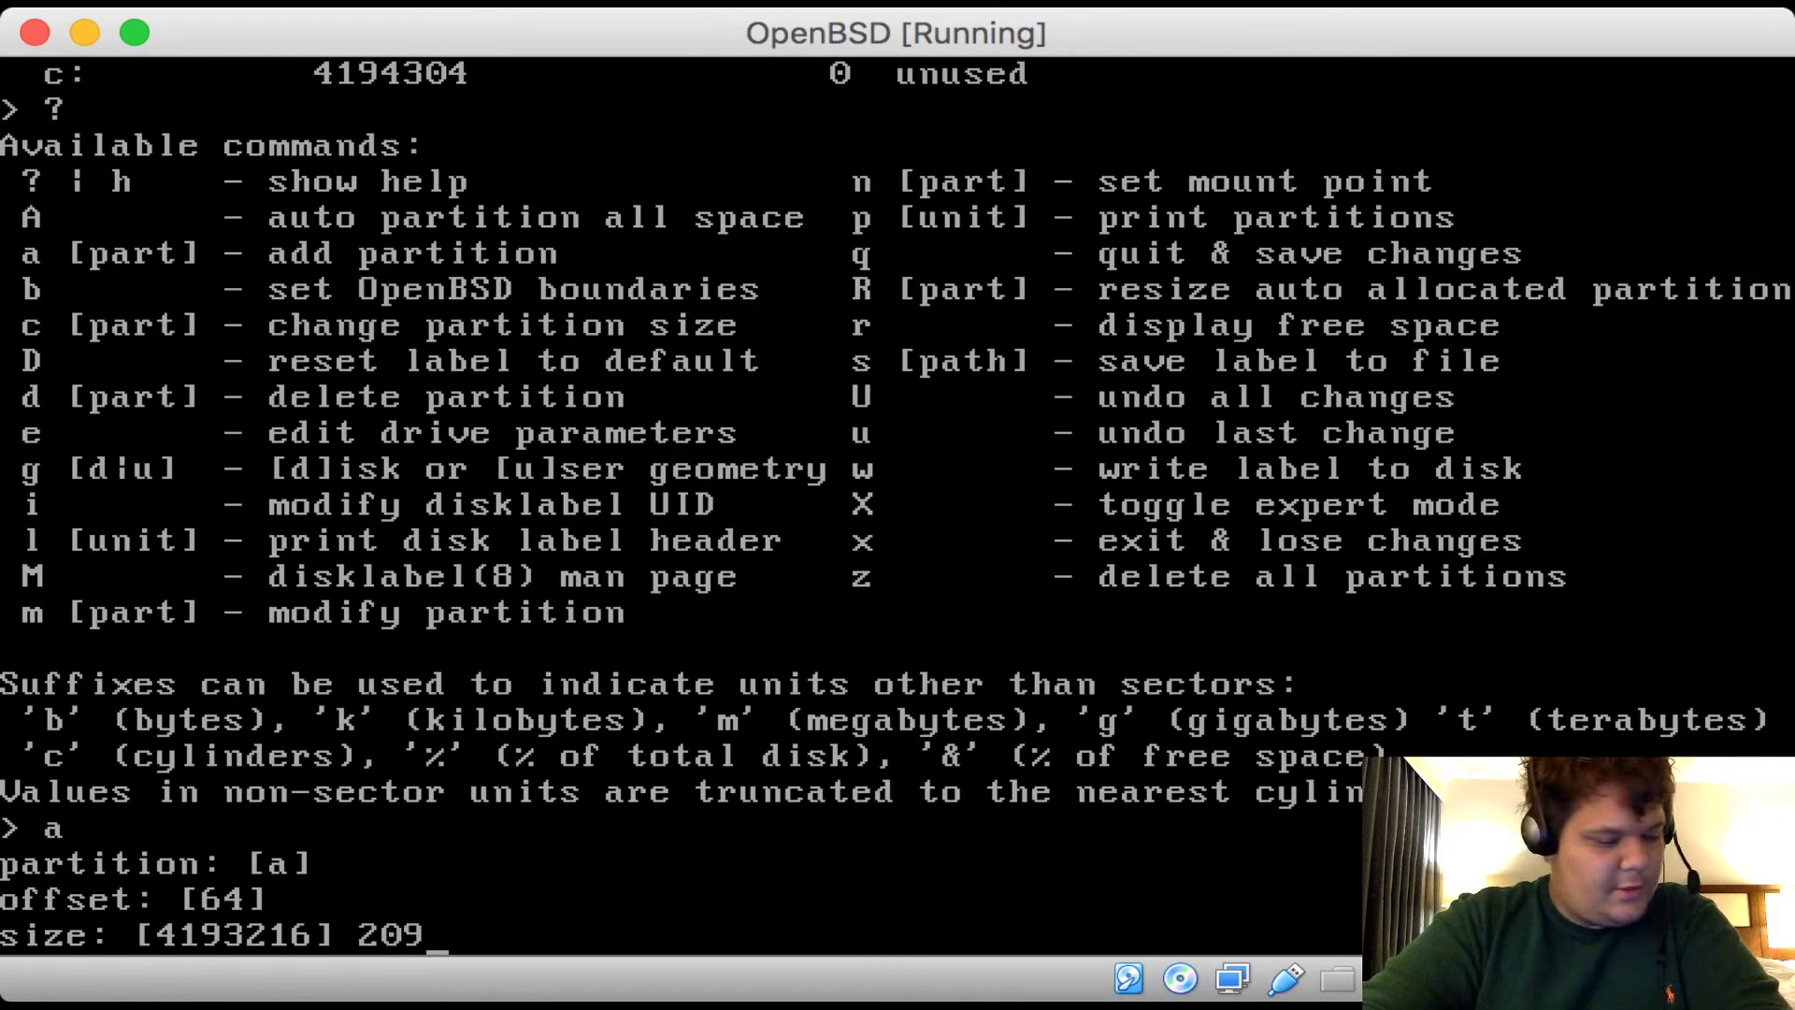
text(6608)
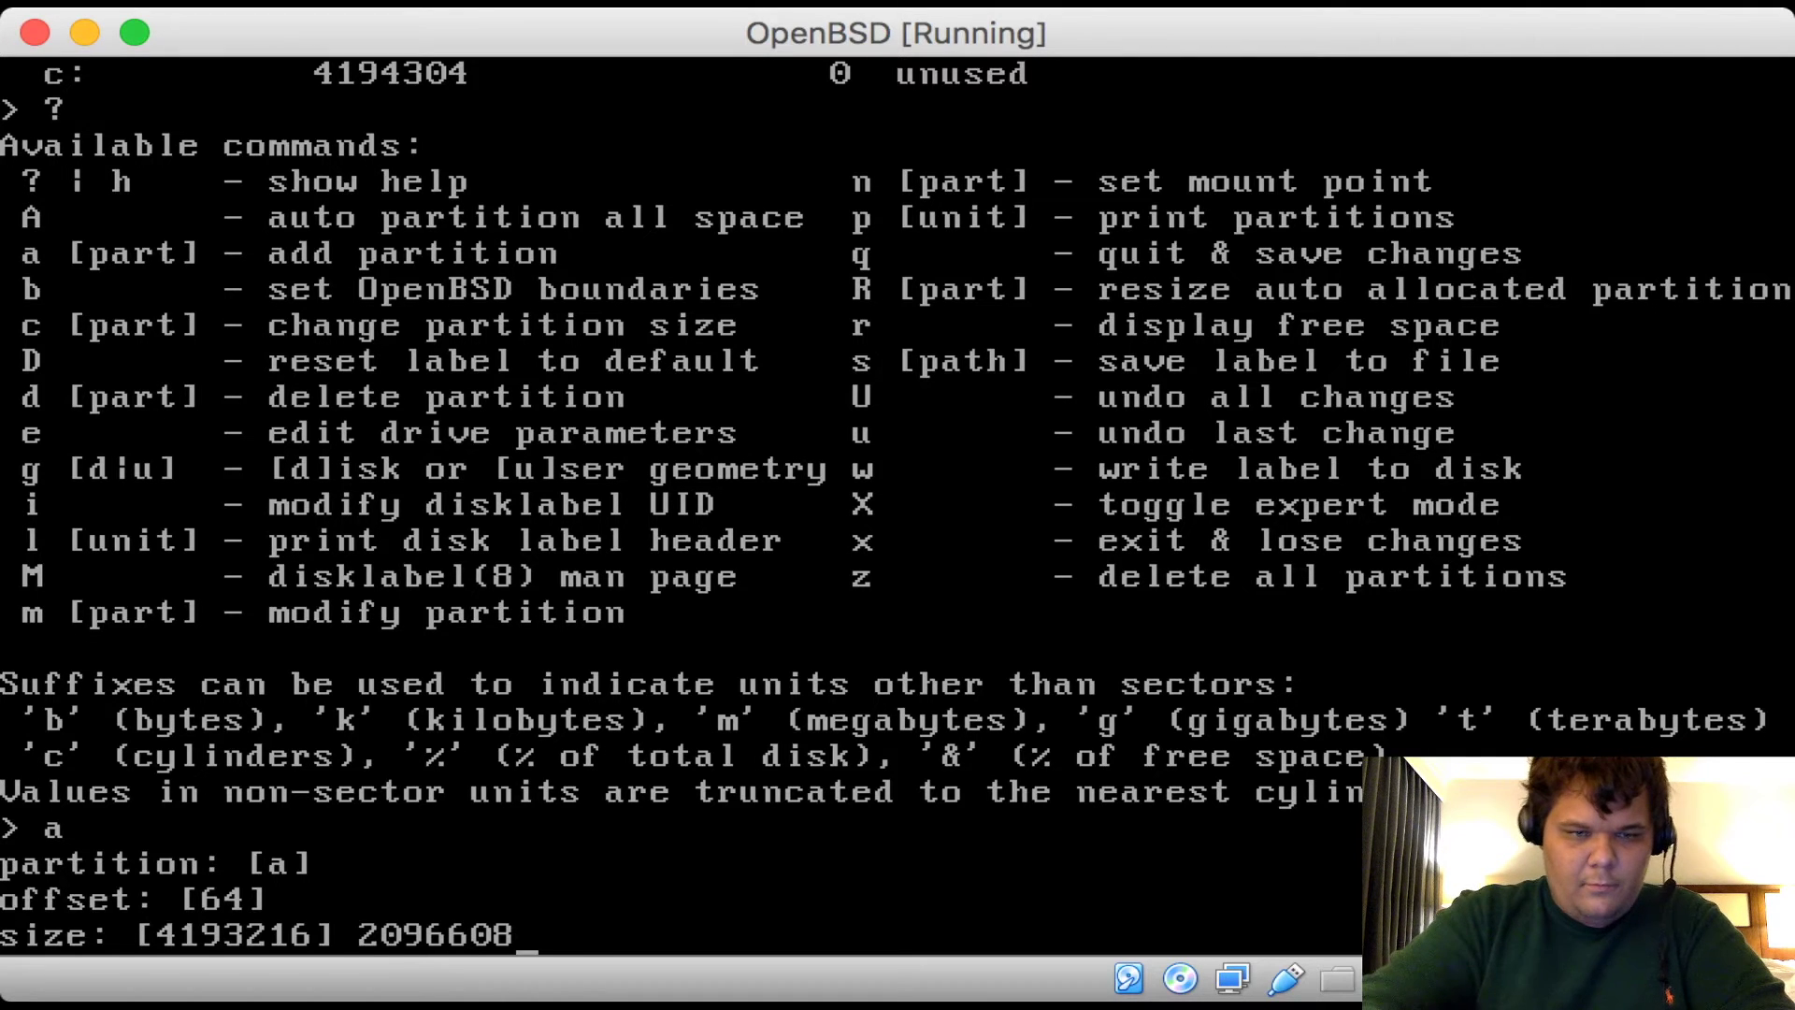
key(Return)
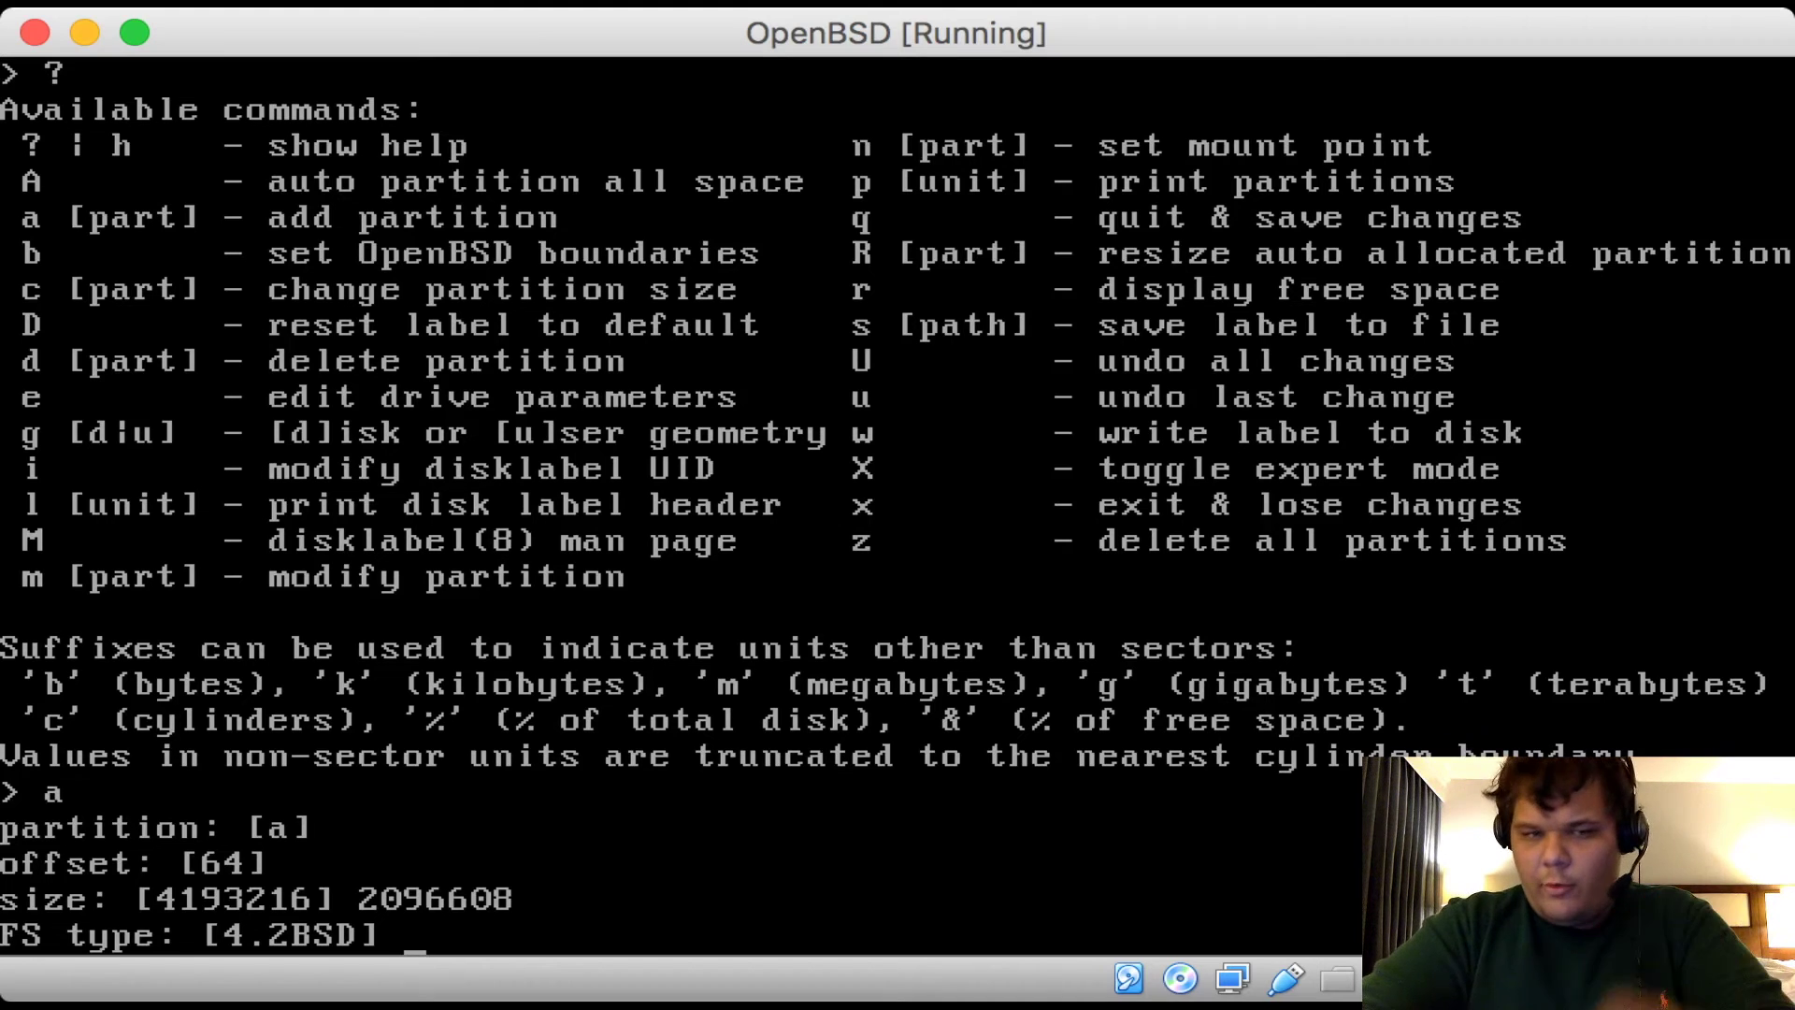
key(Return)
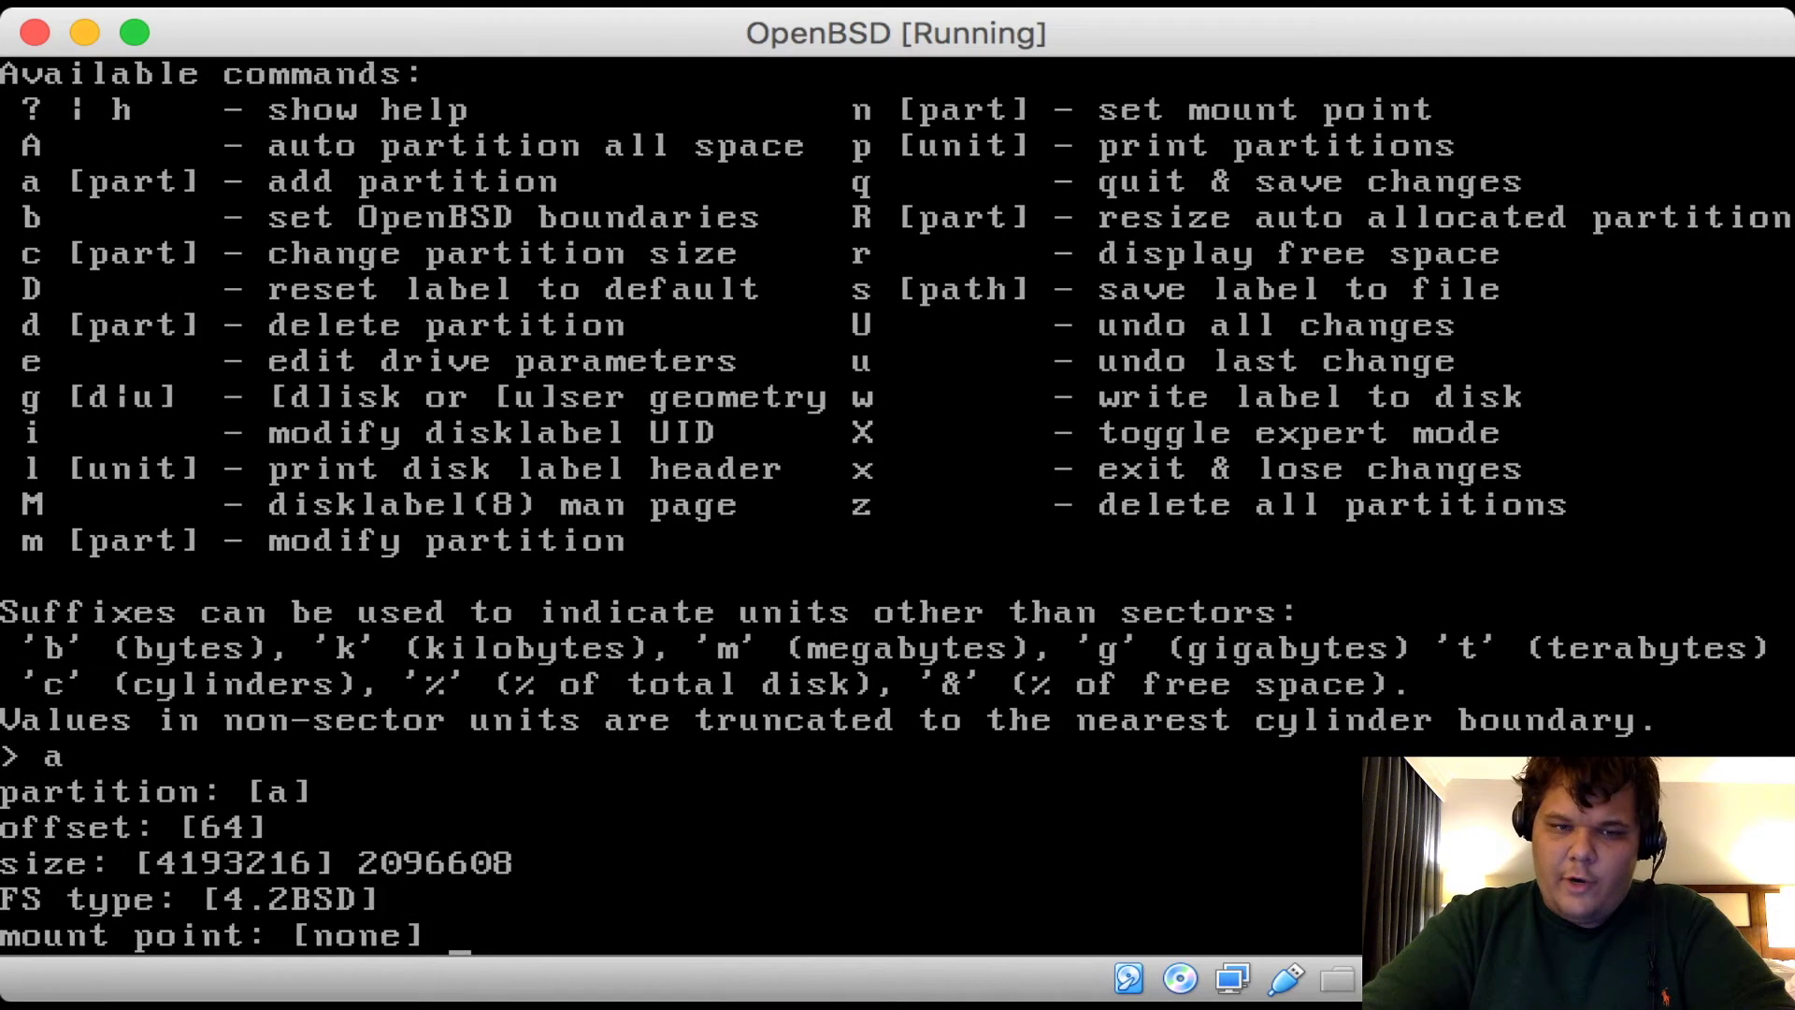
text(/)
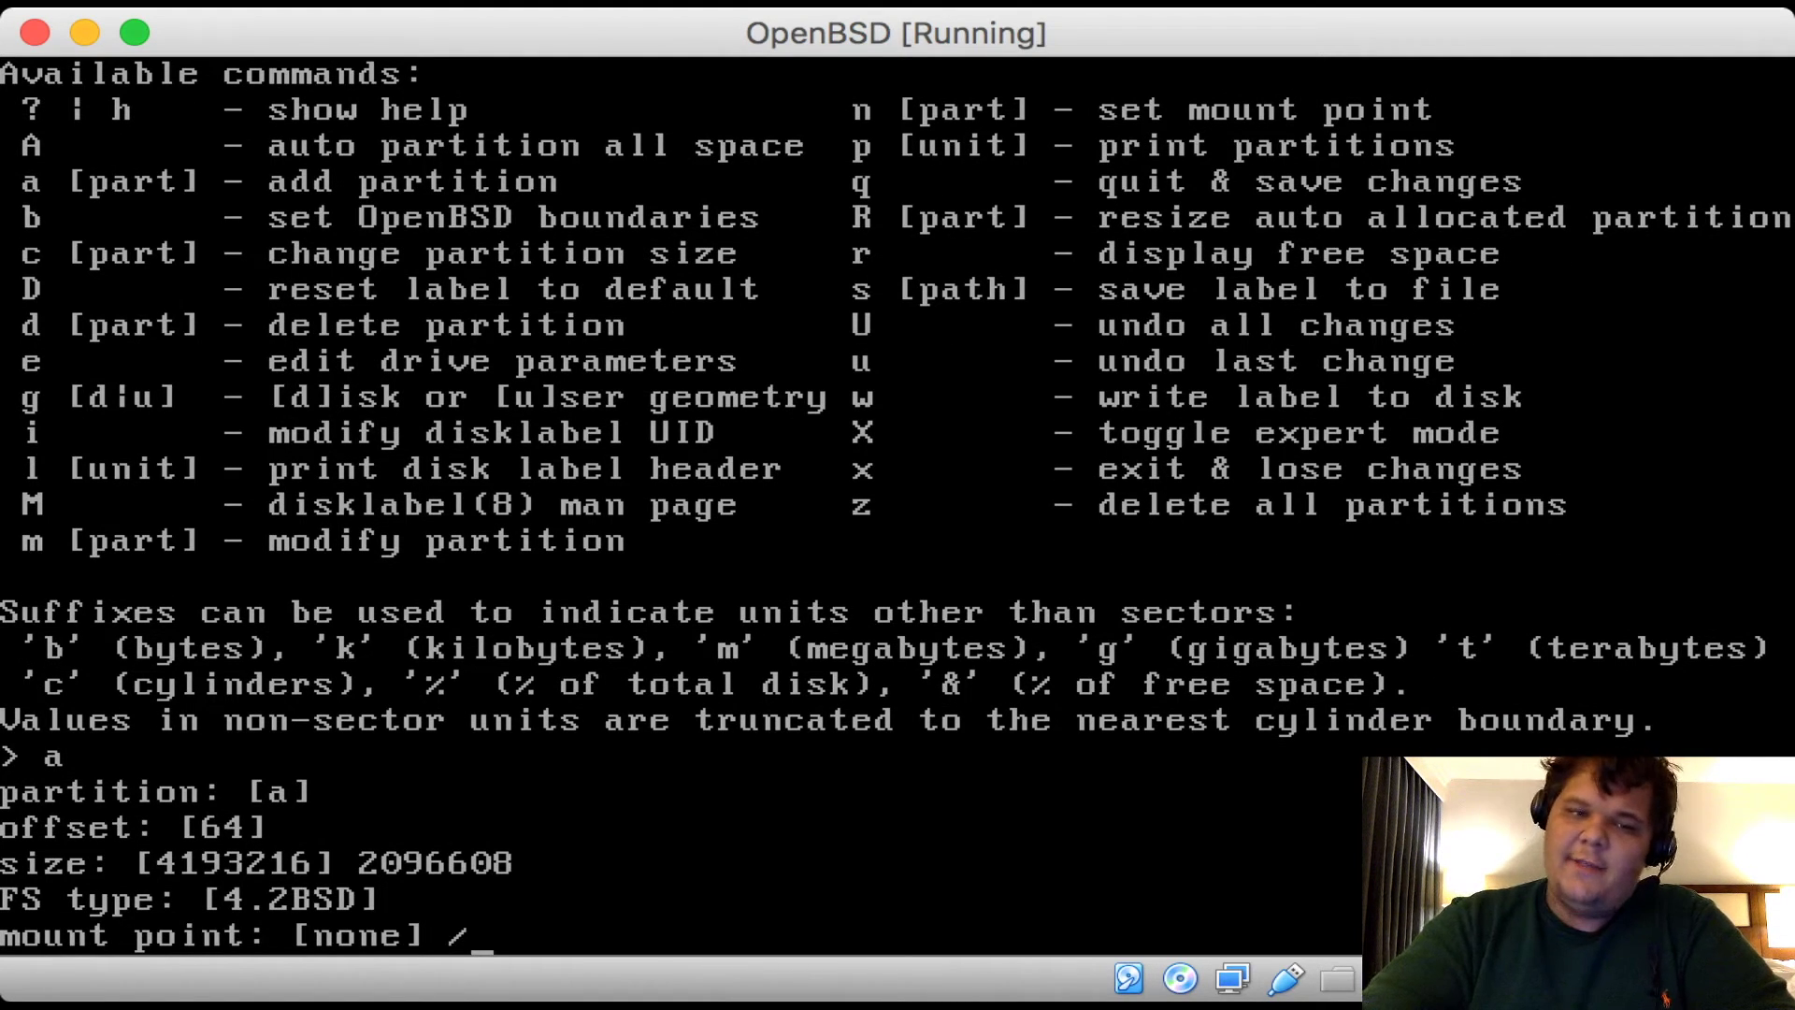
key(Return)
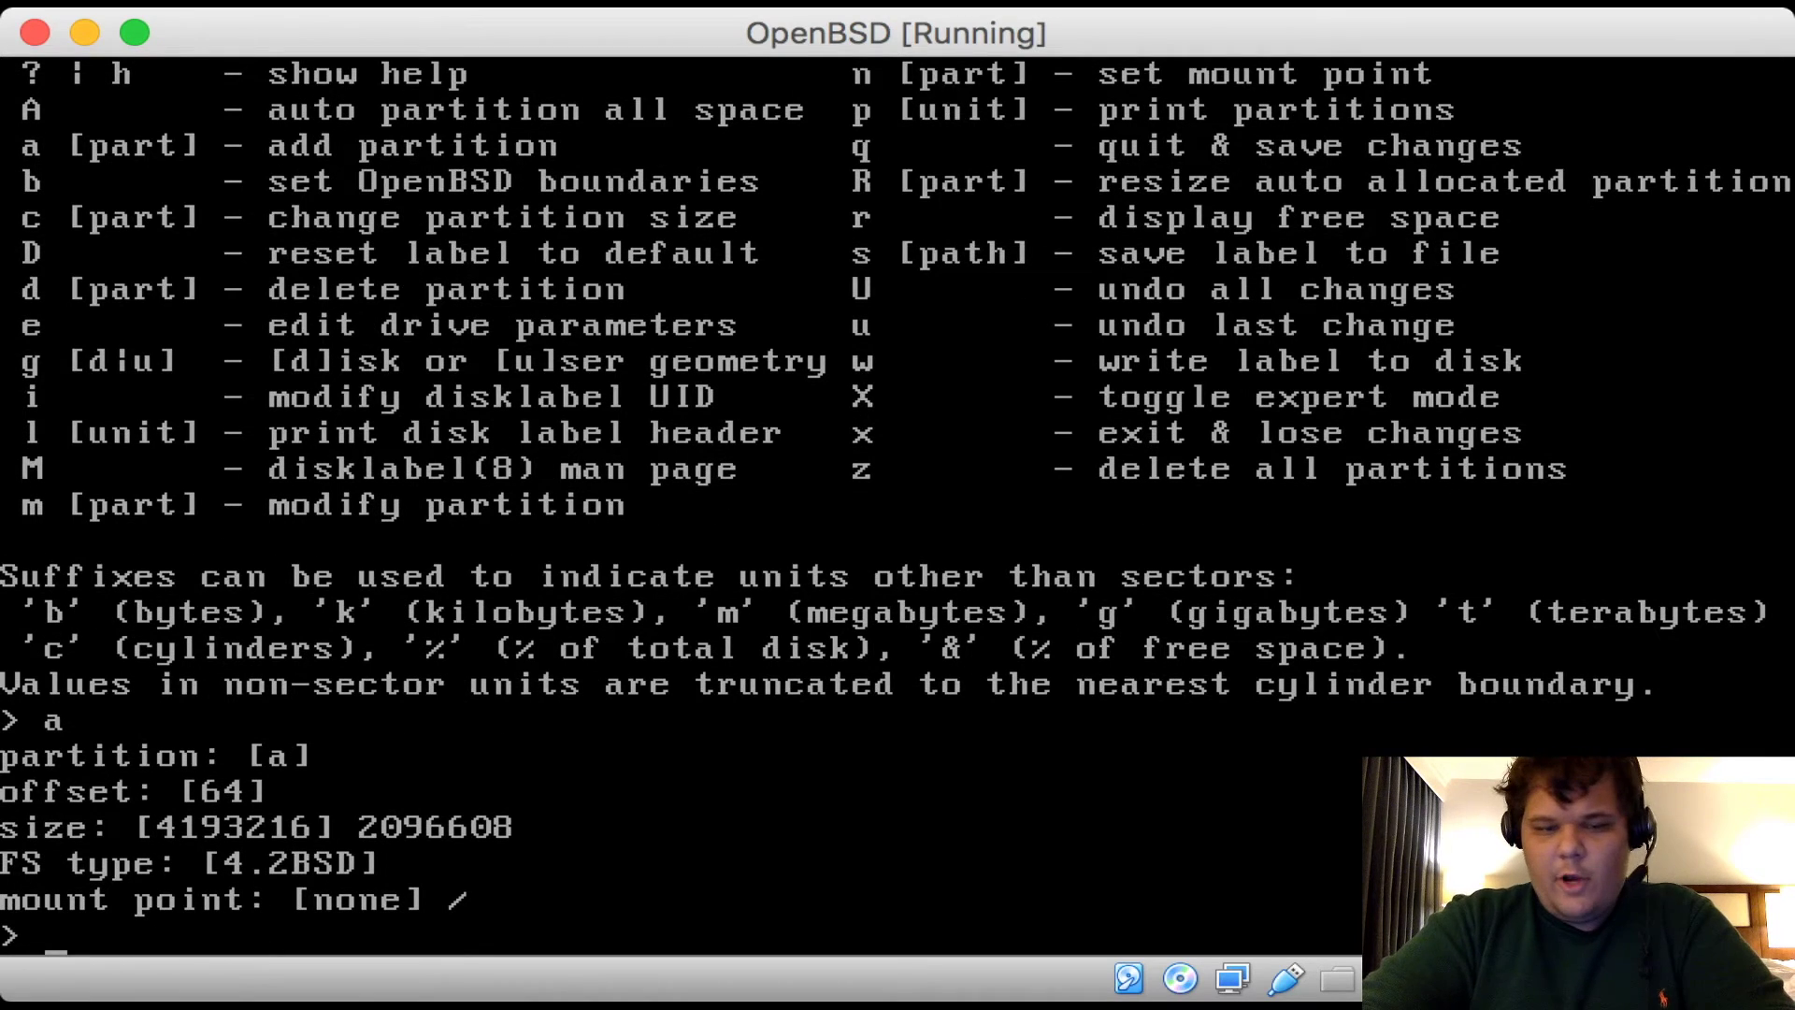
text(p)
key(Return)
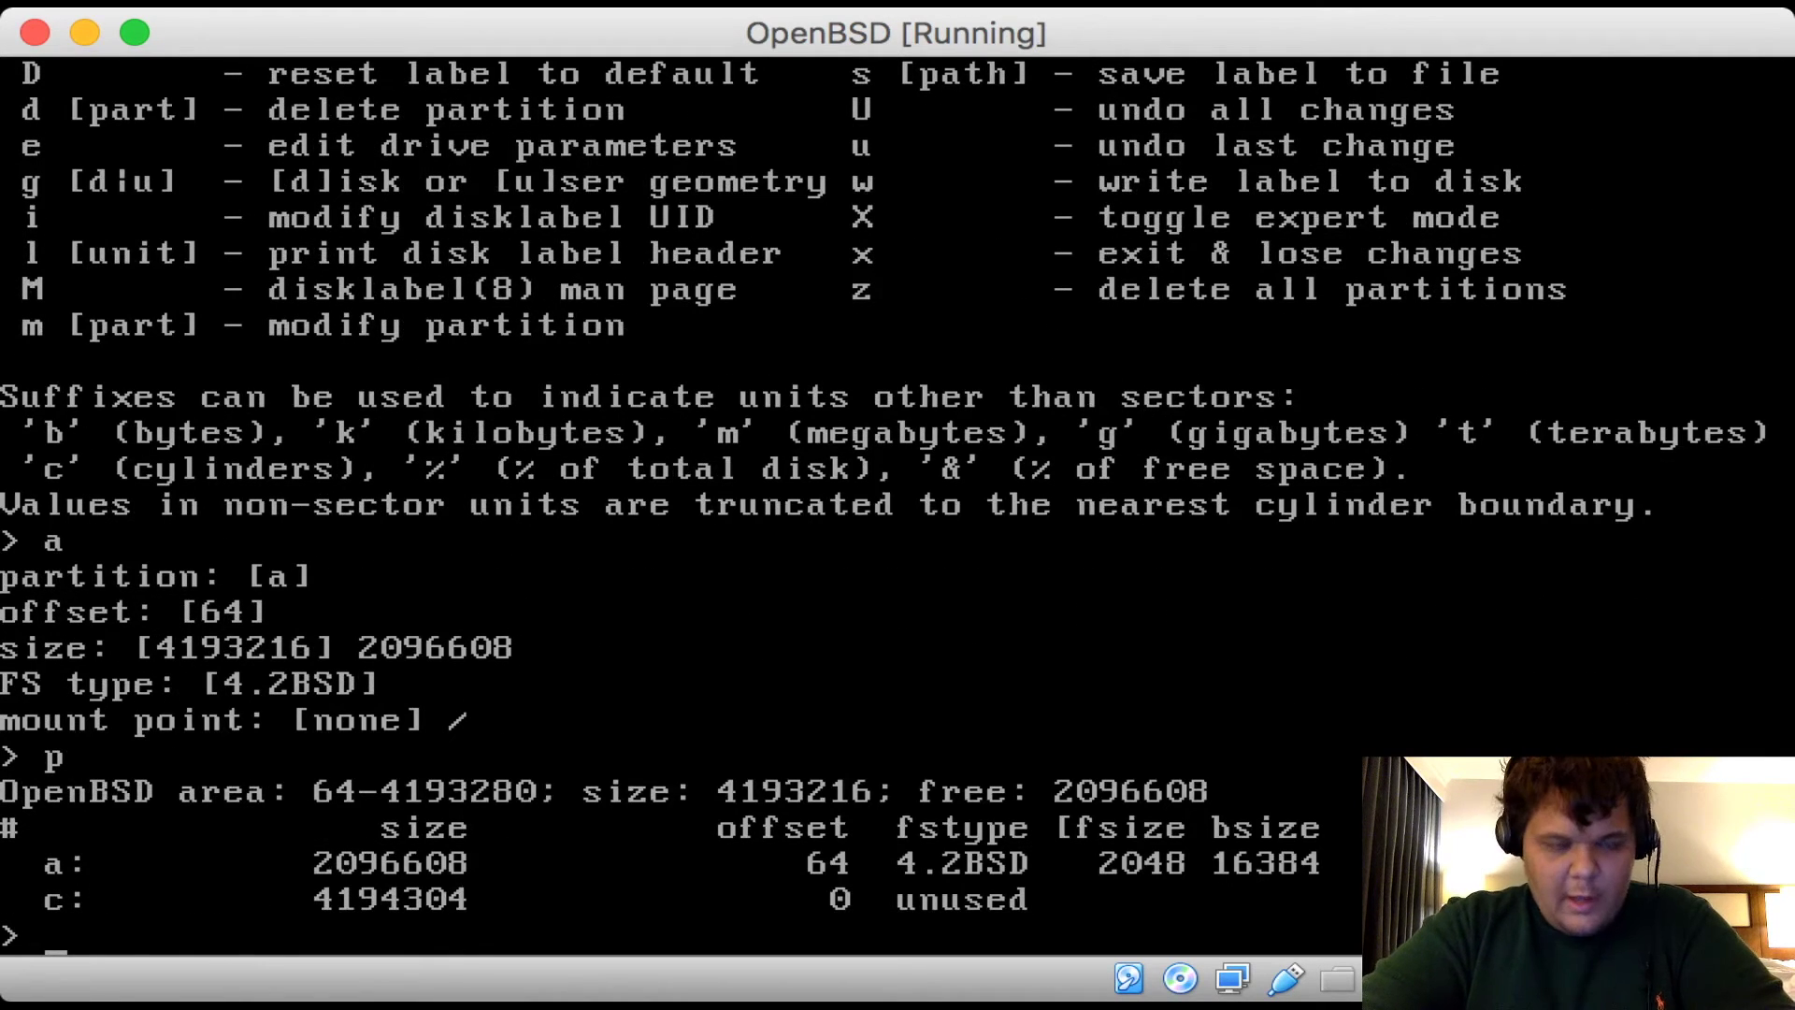
Add swap partition b at offset 2096672 filling the remaining 2096608 sectors
text(a)
key(Return)
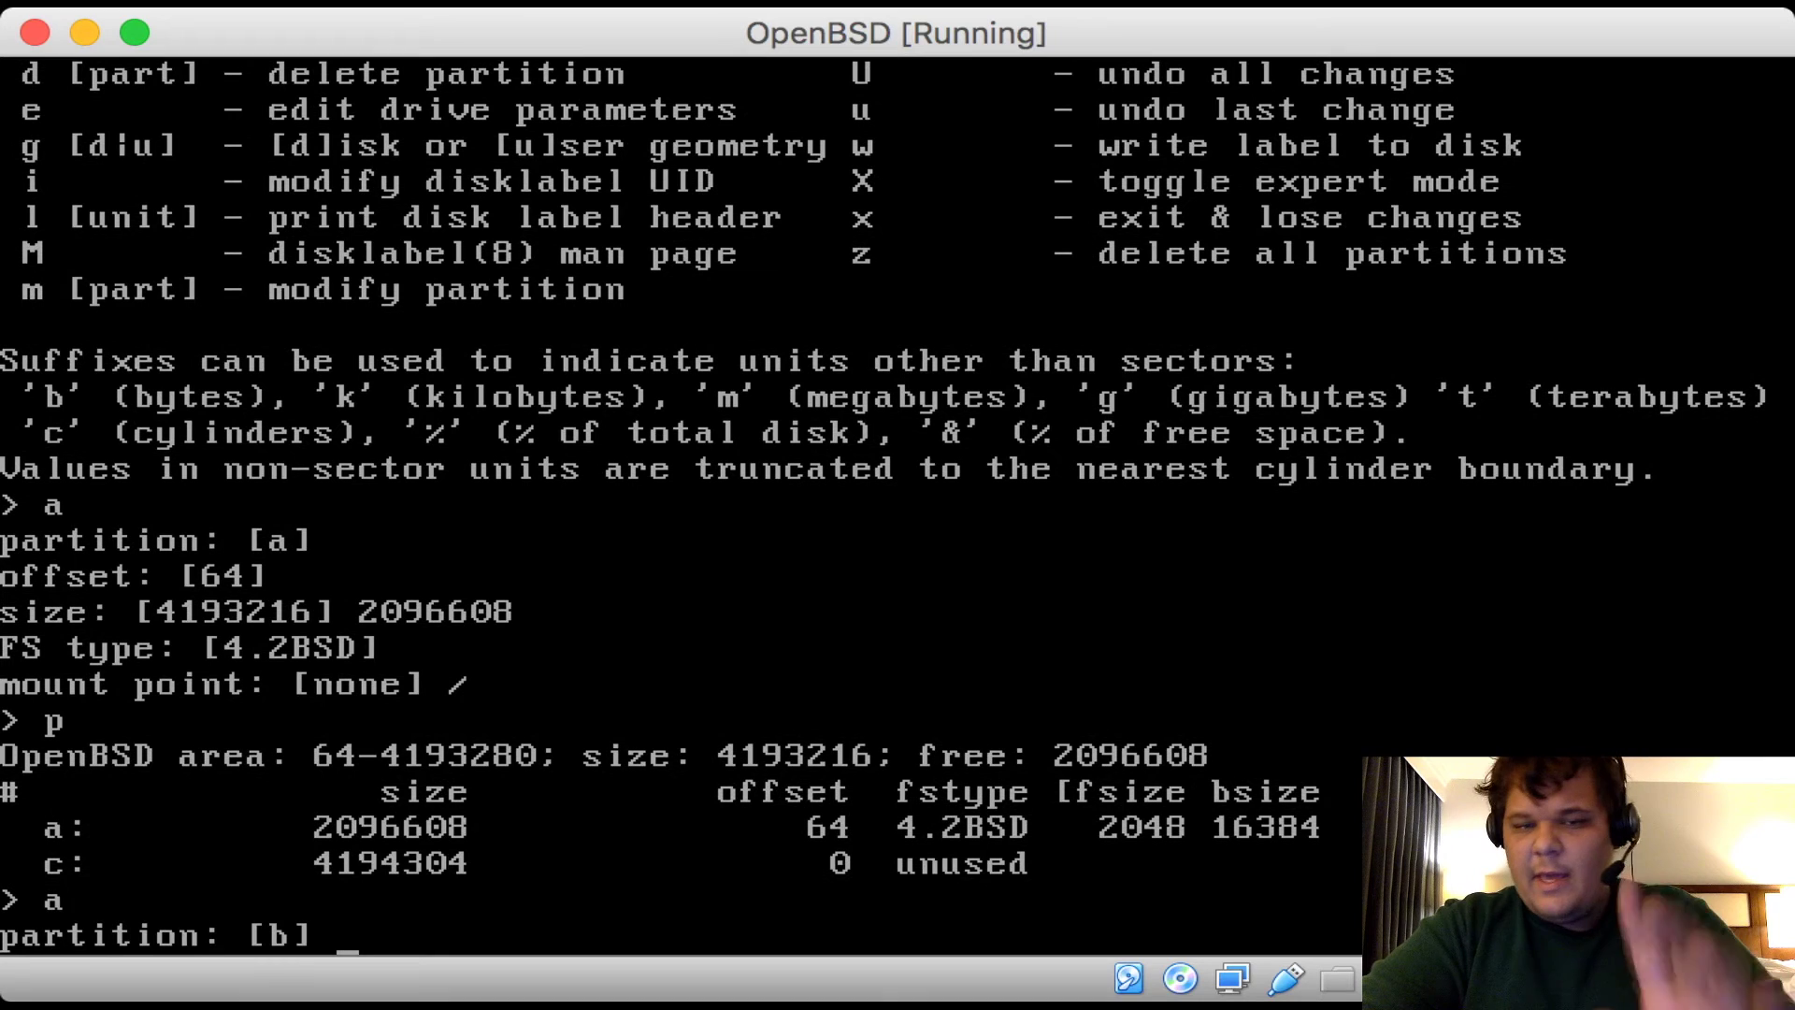
key(Return)
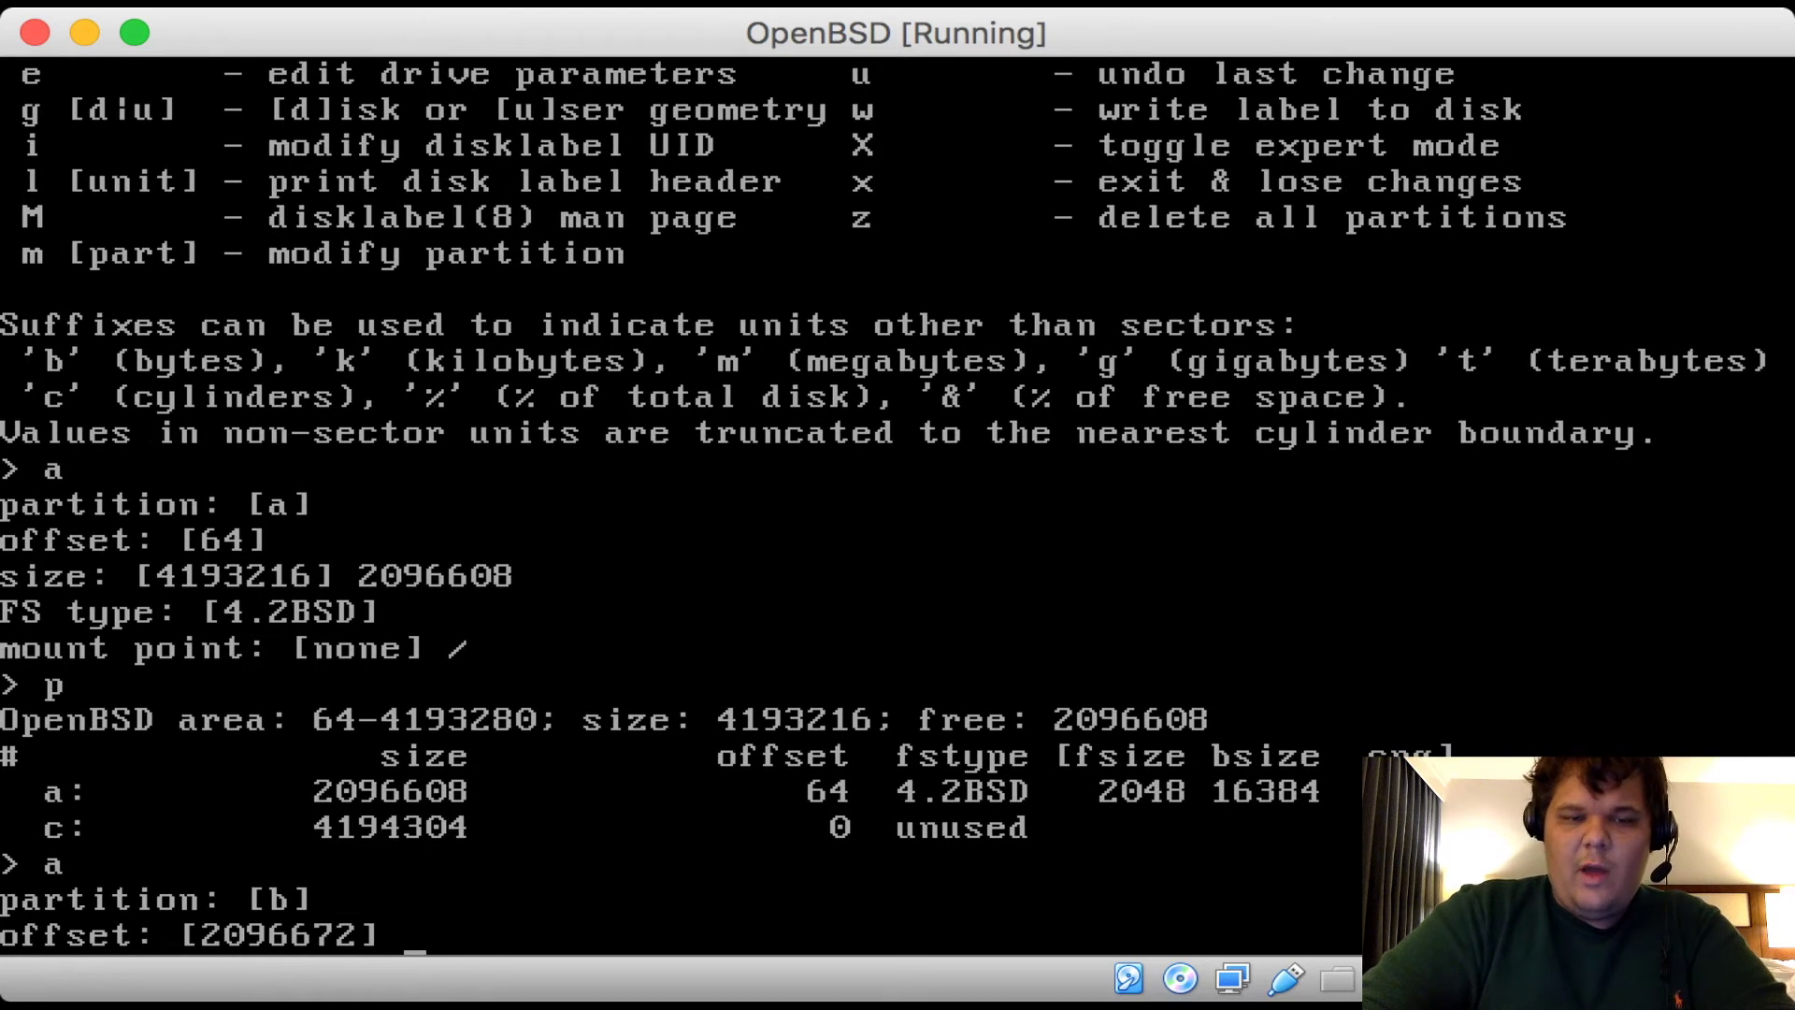
key(Return)
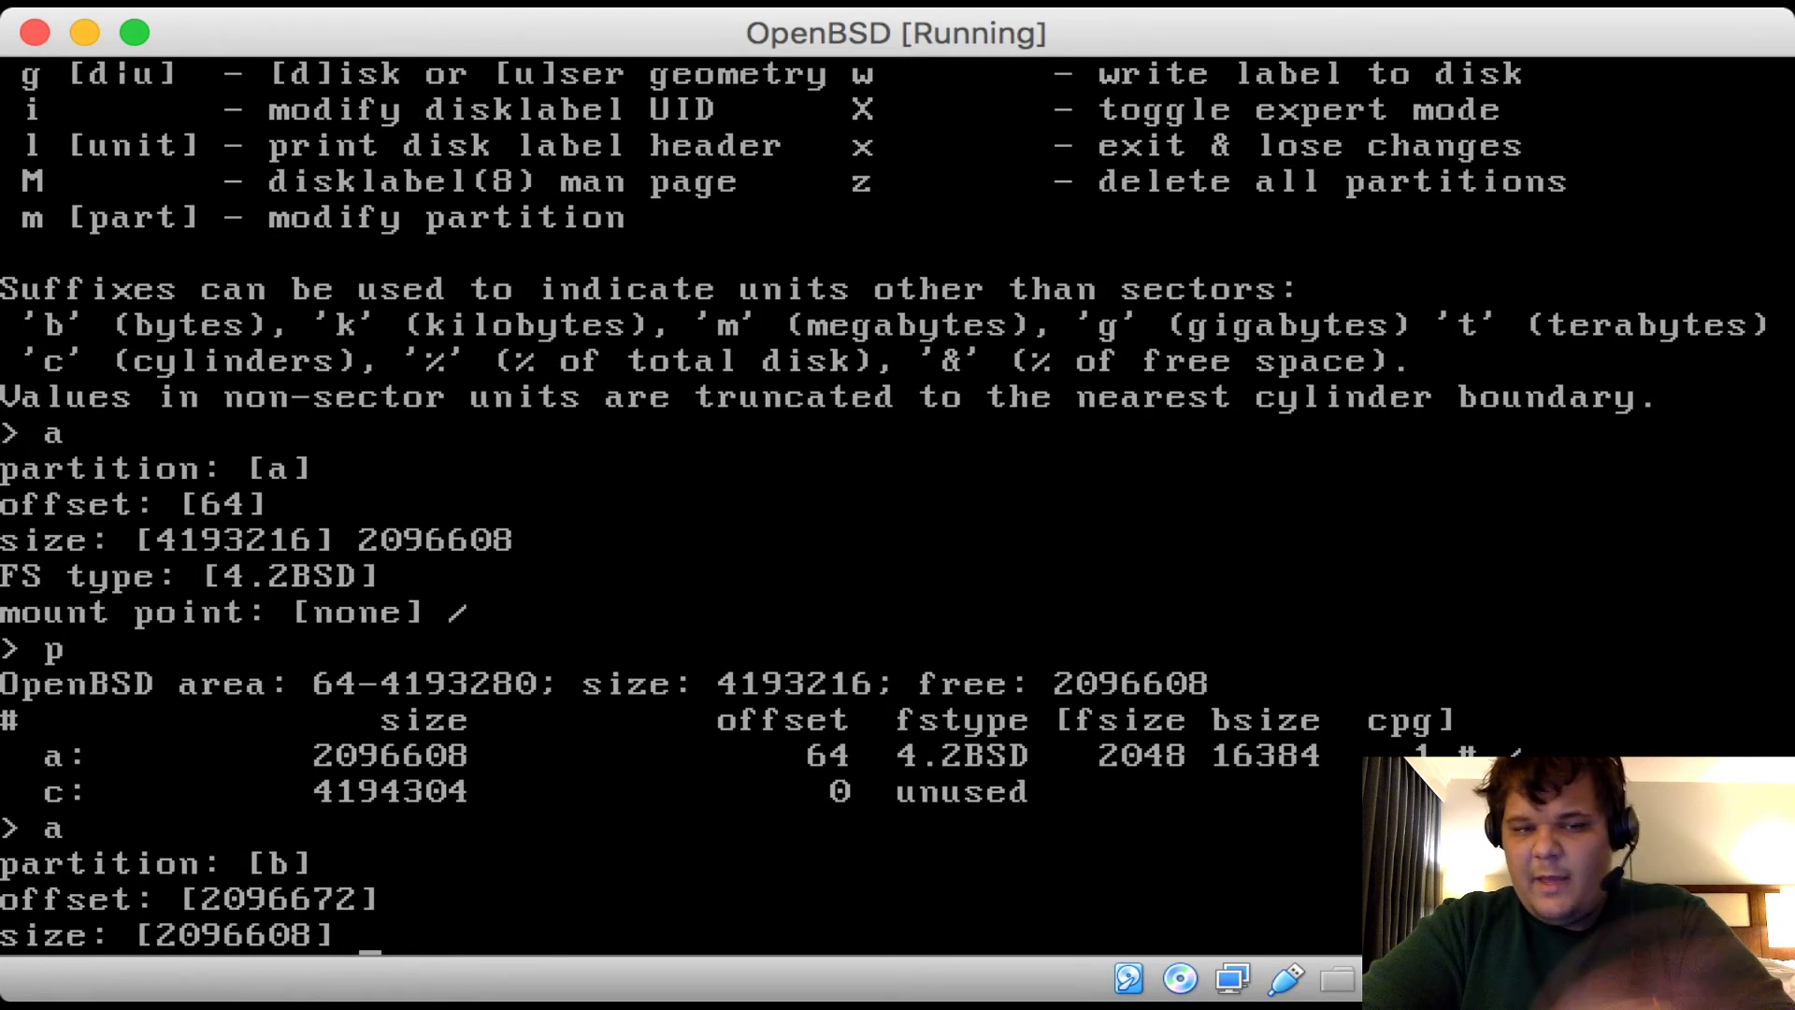
key(Return)
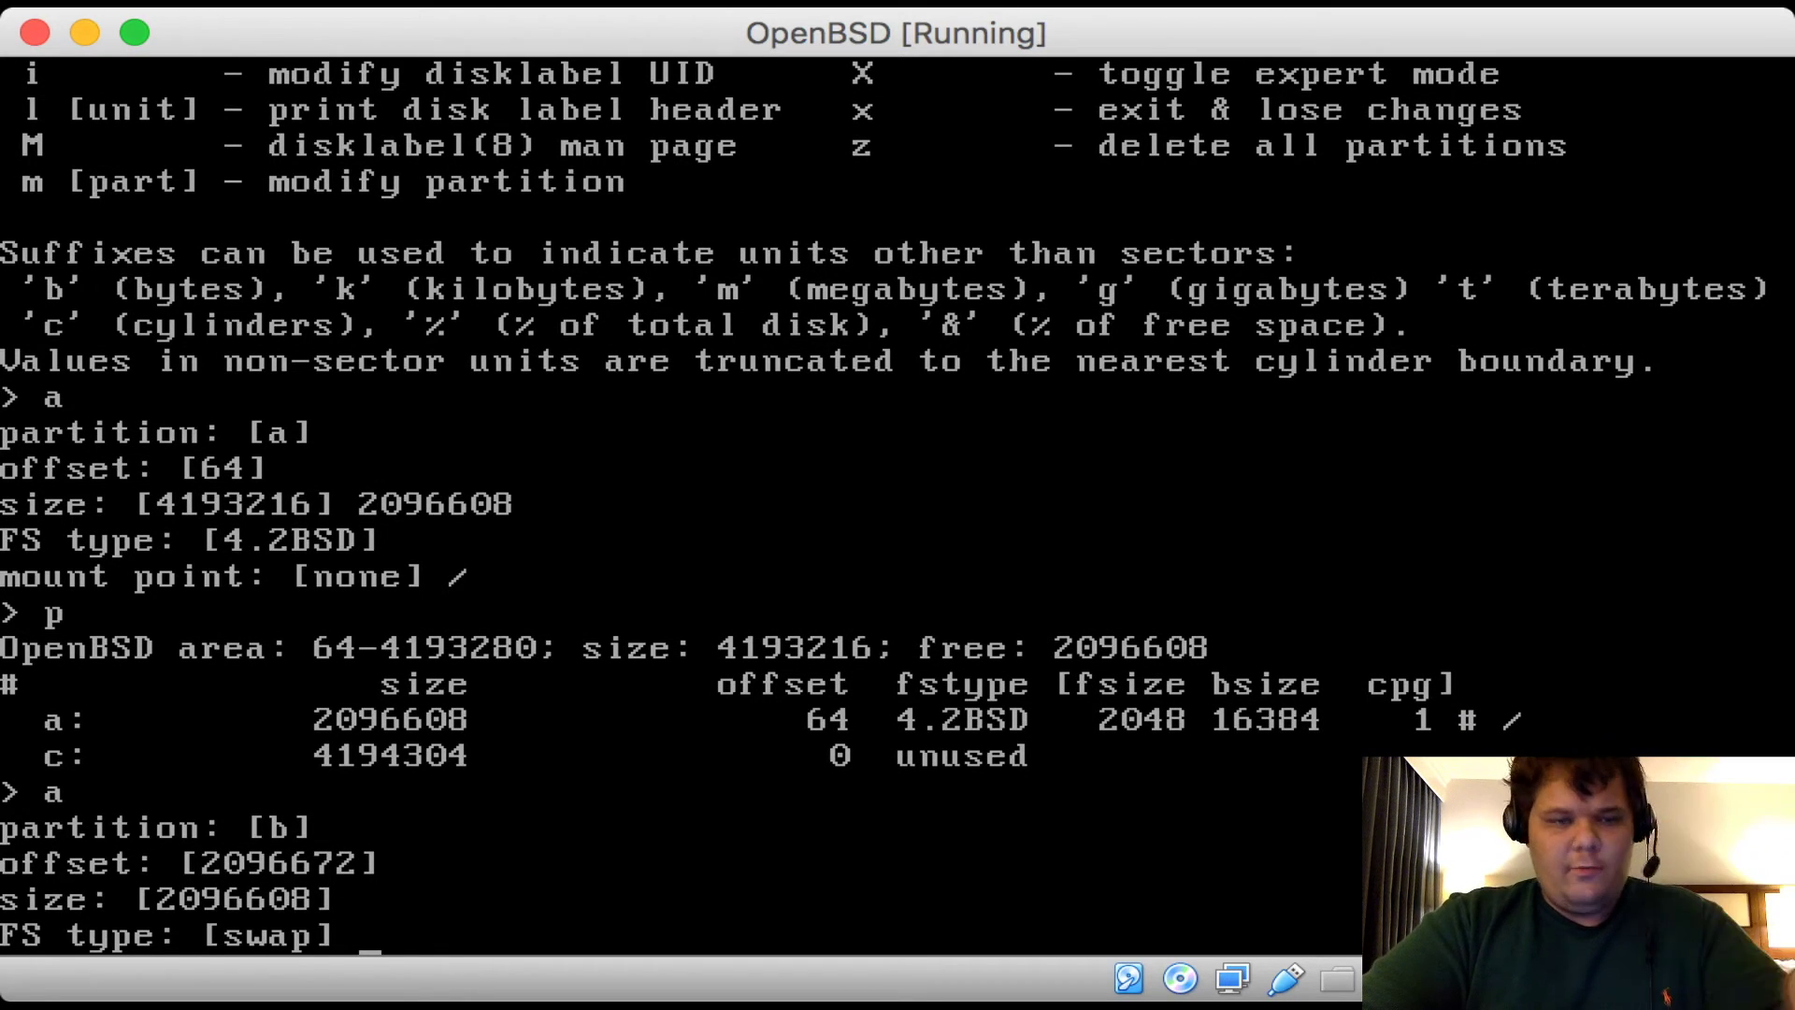
key(Return)
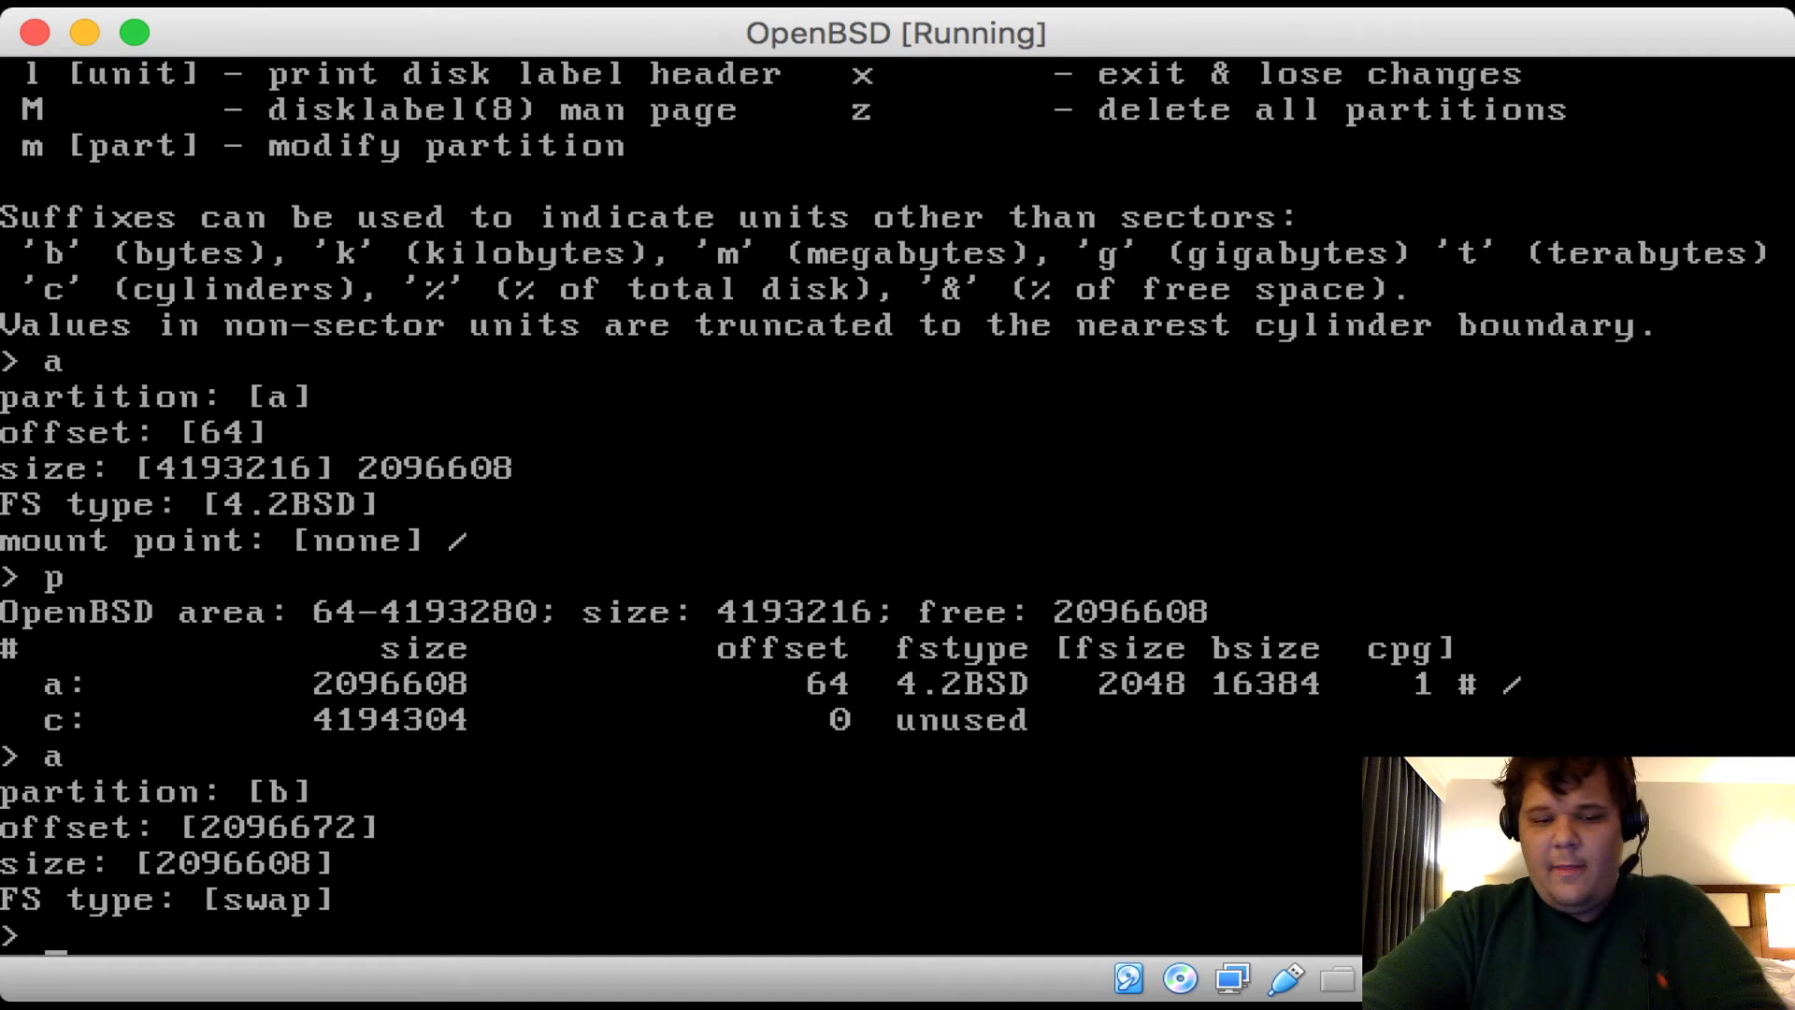
text(p)
key(Return)
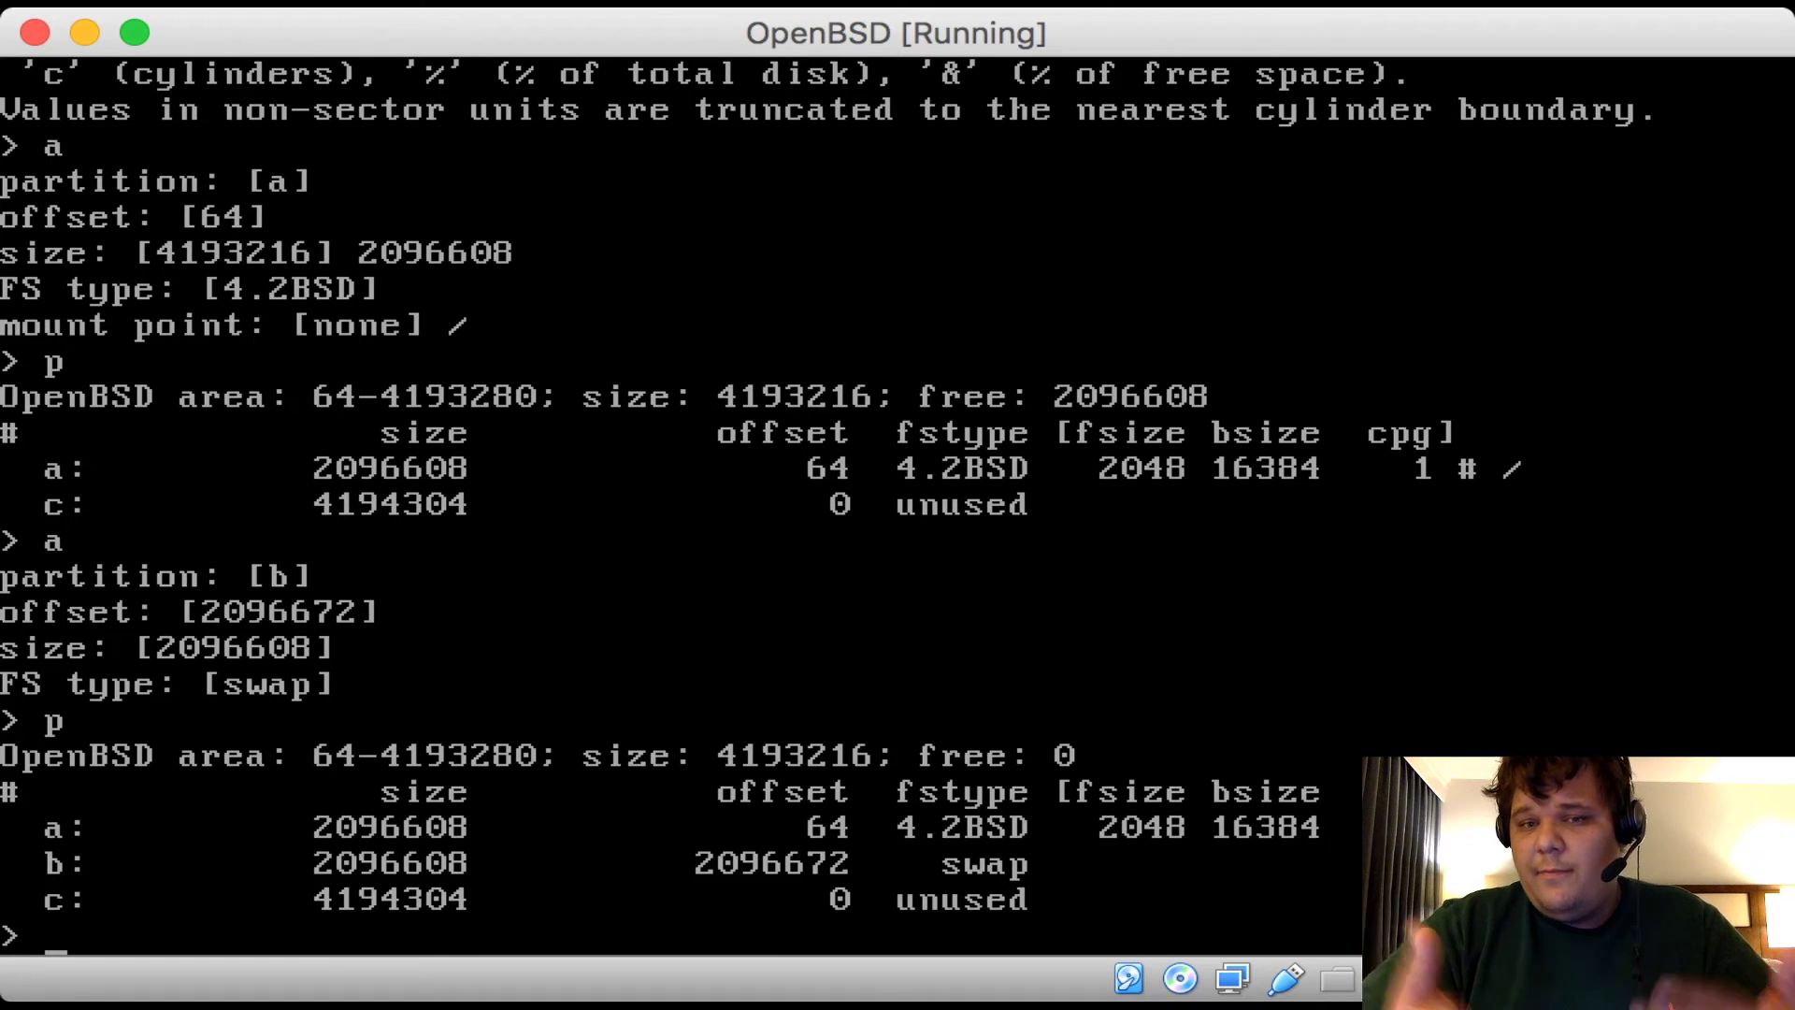
Quit the label editor and write the new disk label
text(?)
key(Return)
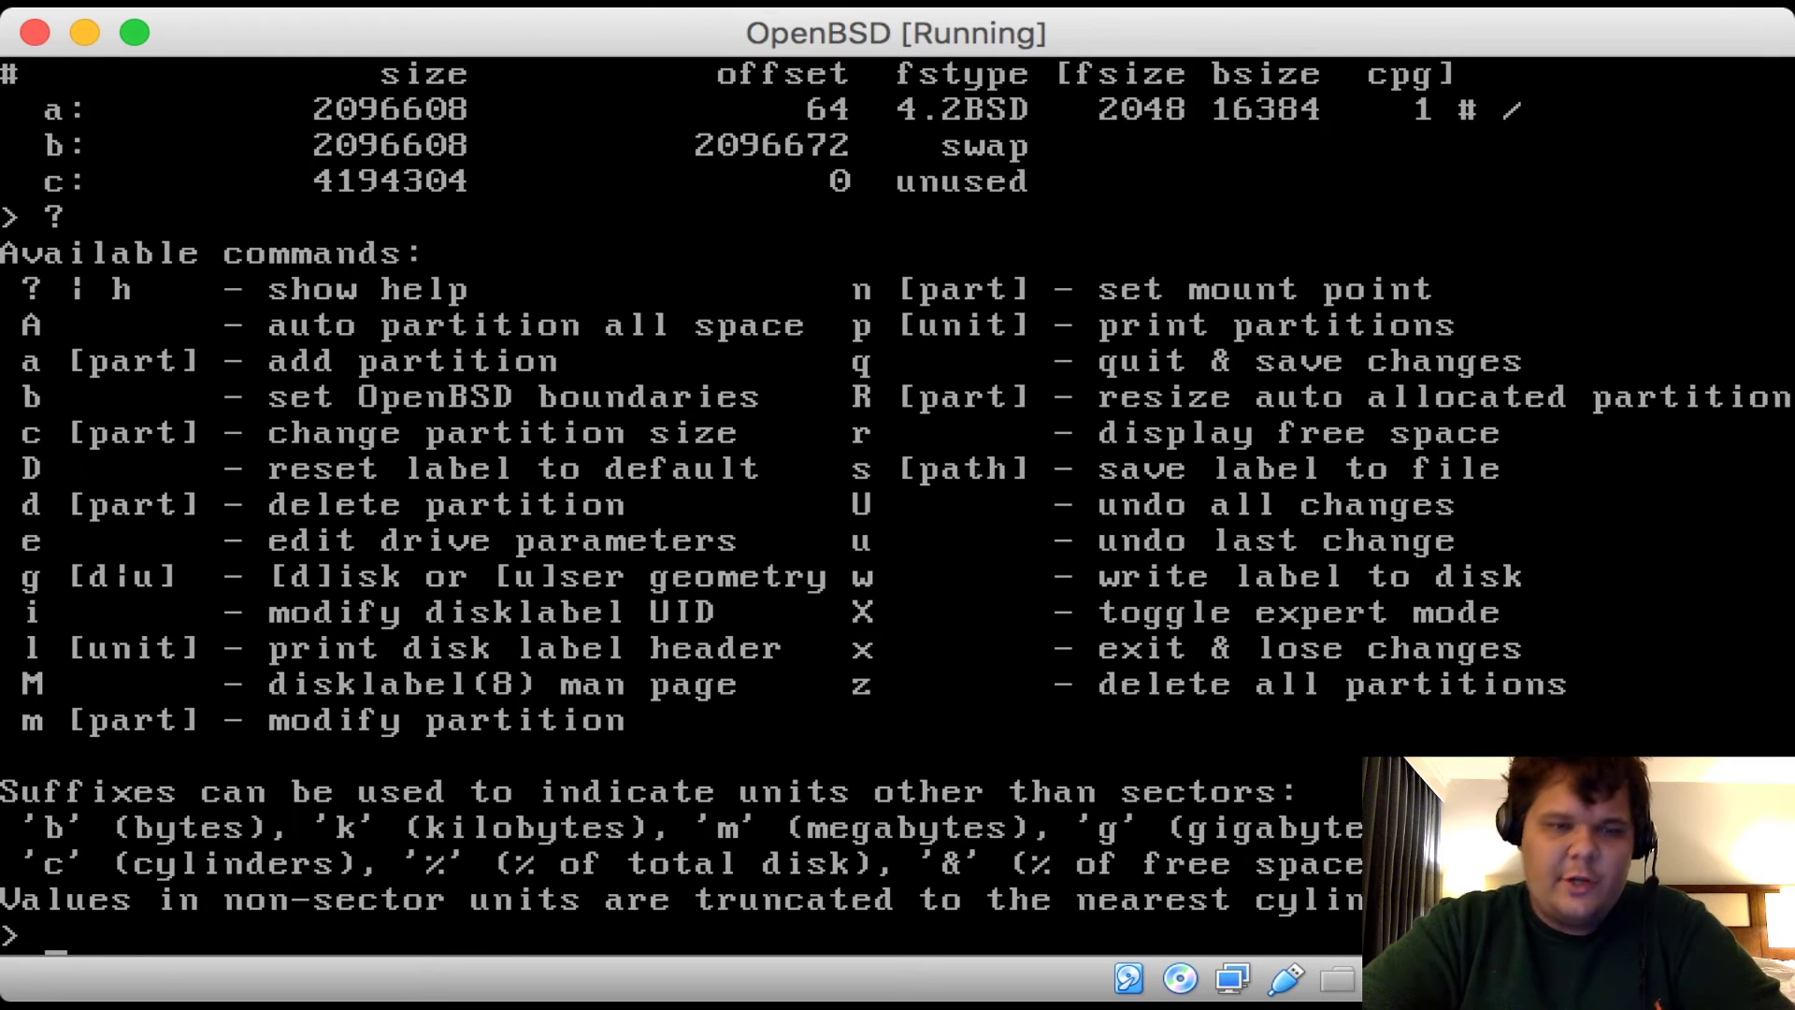
text(q)
key(Return)
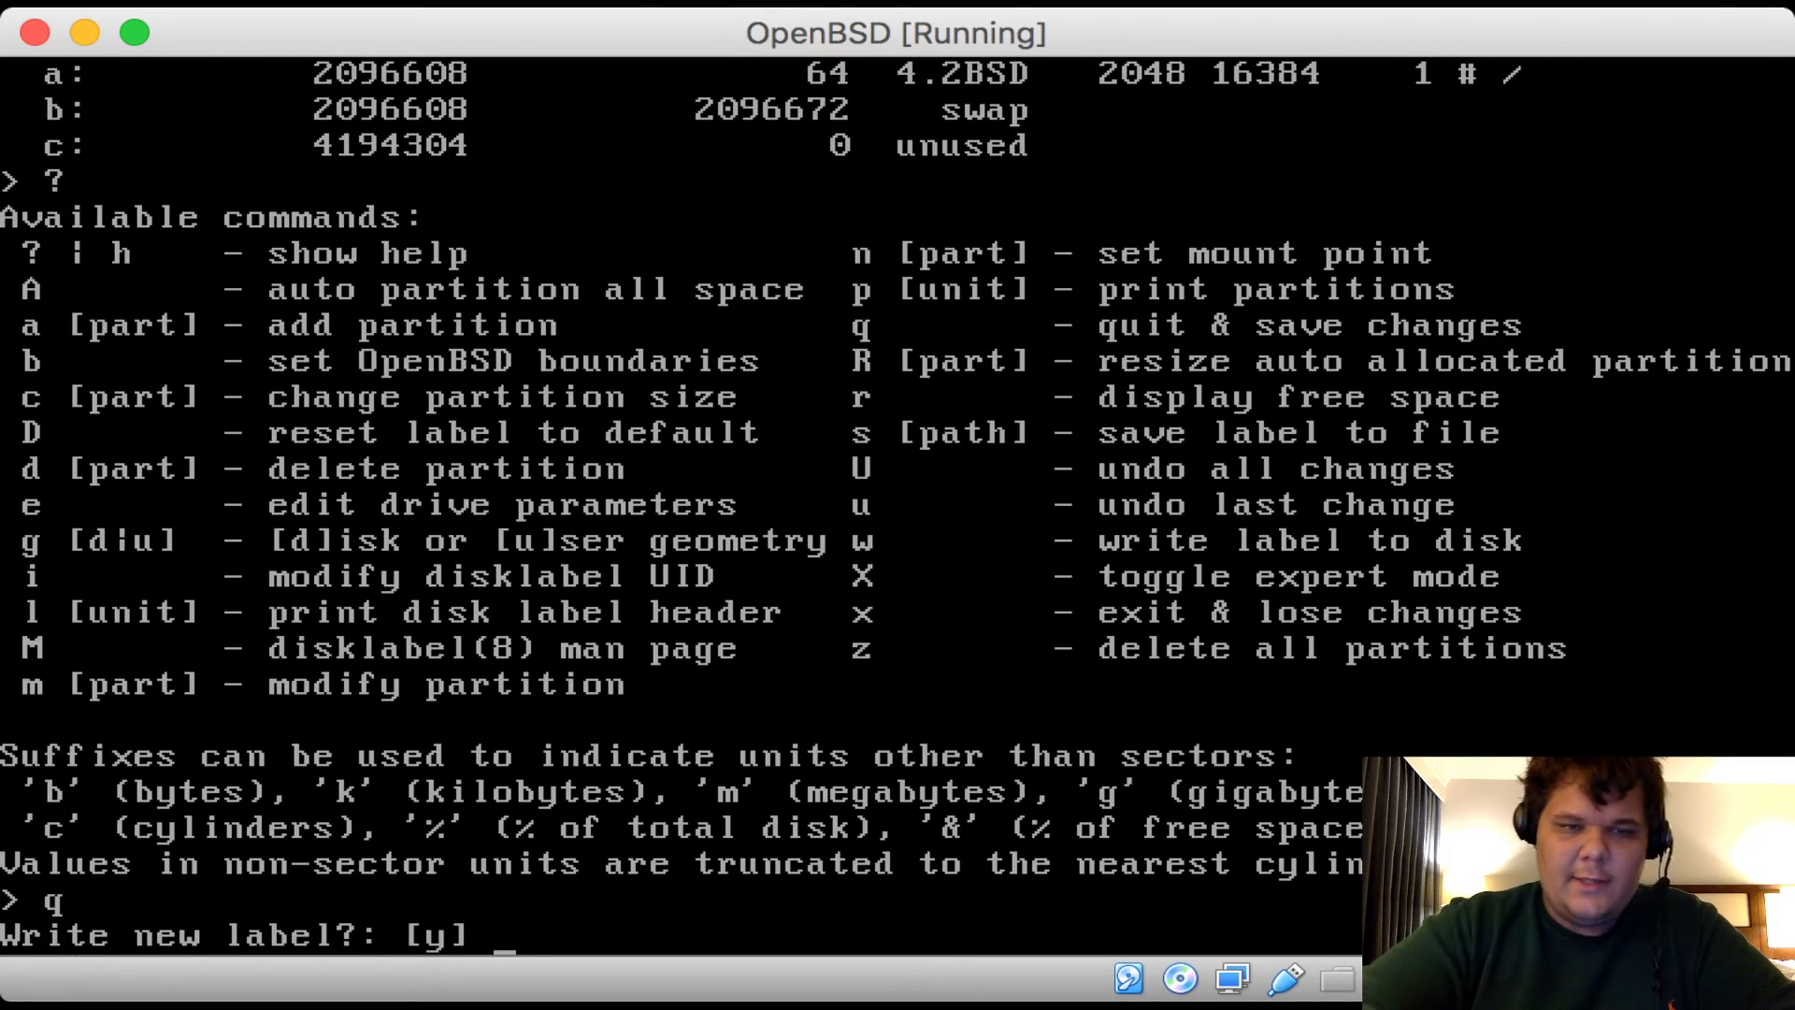
text(y)
key(Return)
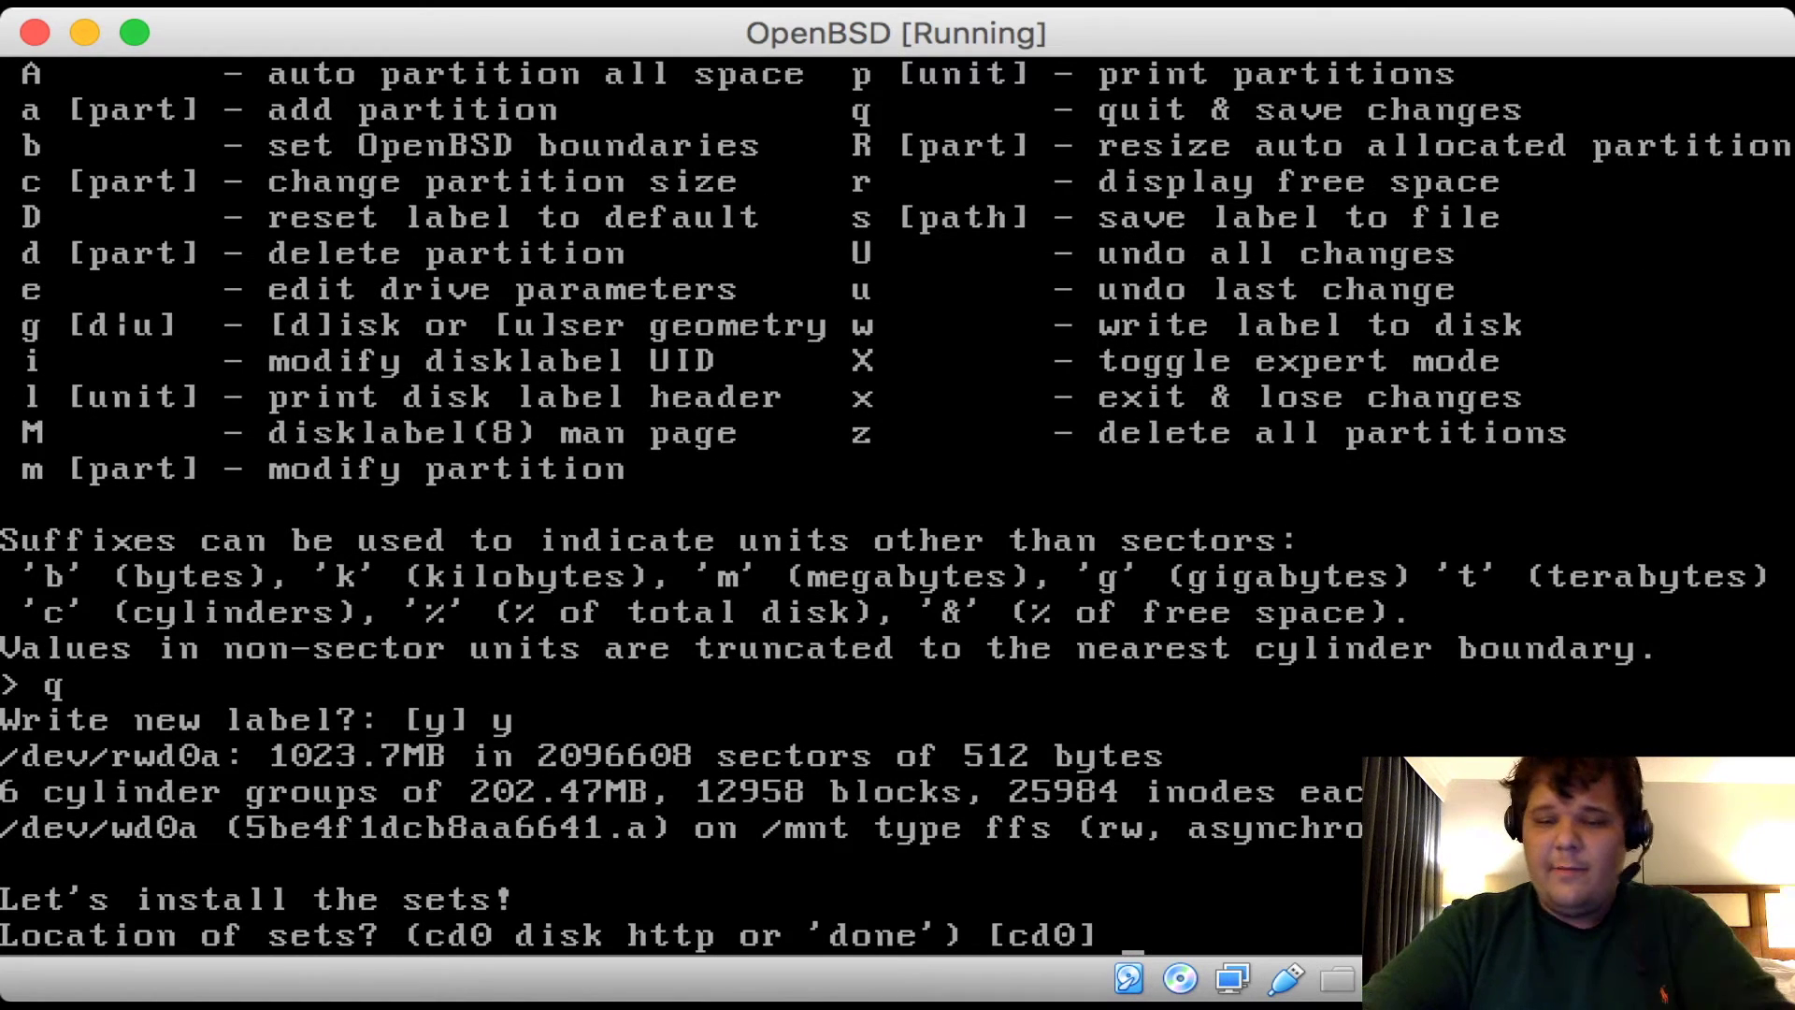
Accept cd0 as the sets location and the default 6.0/amd64 path
key(Return)
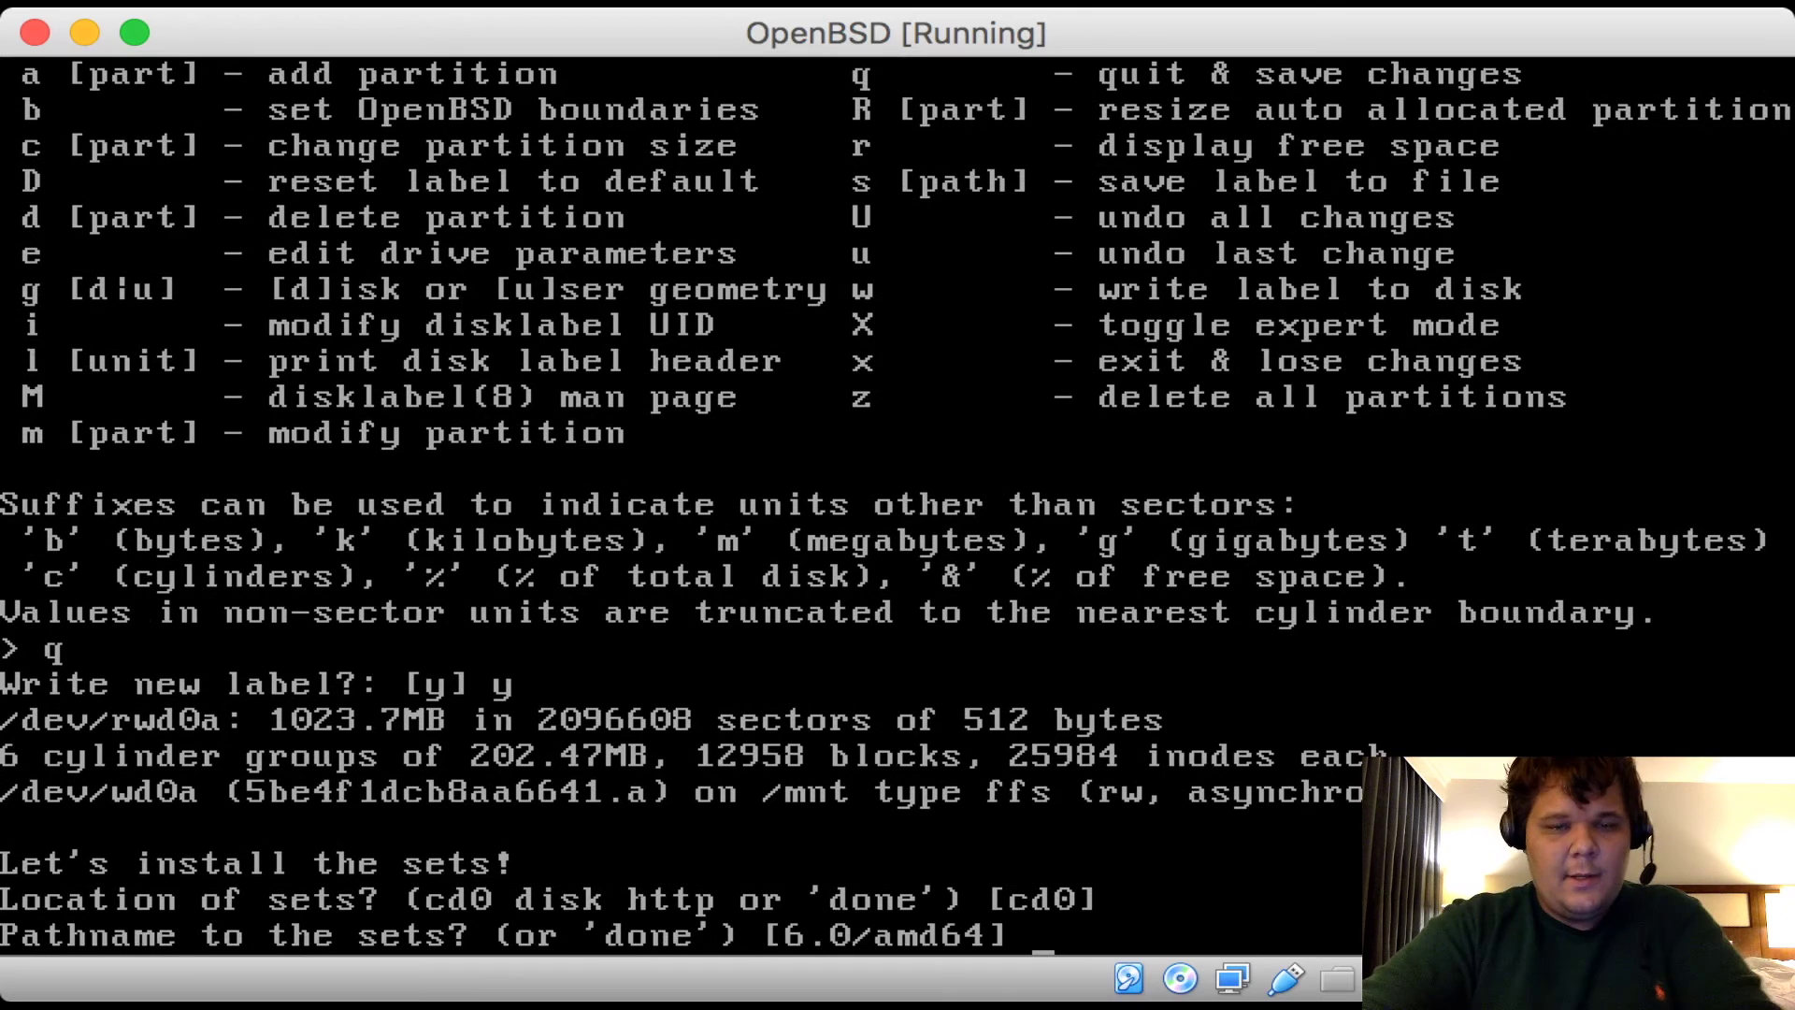
key(Return)
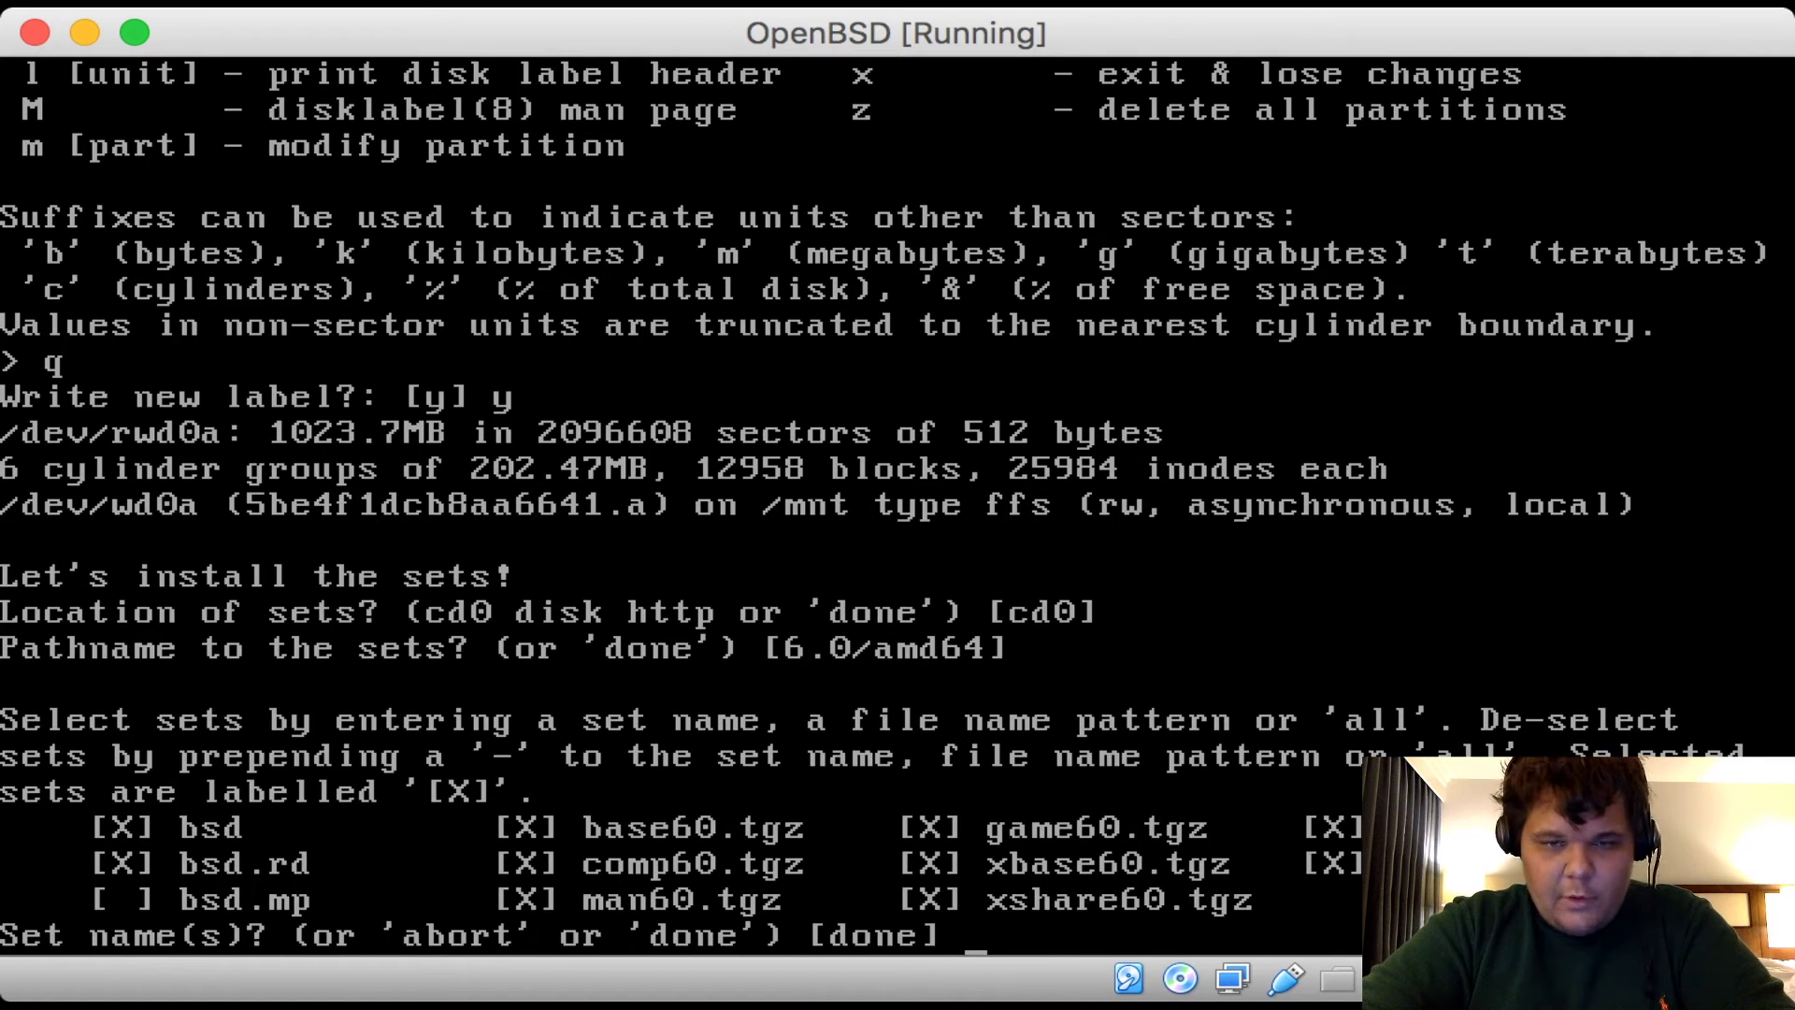
text(-)
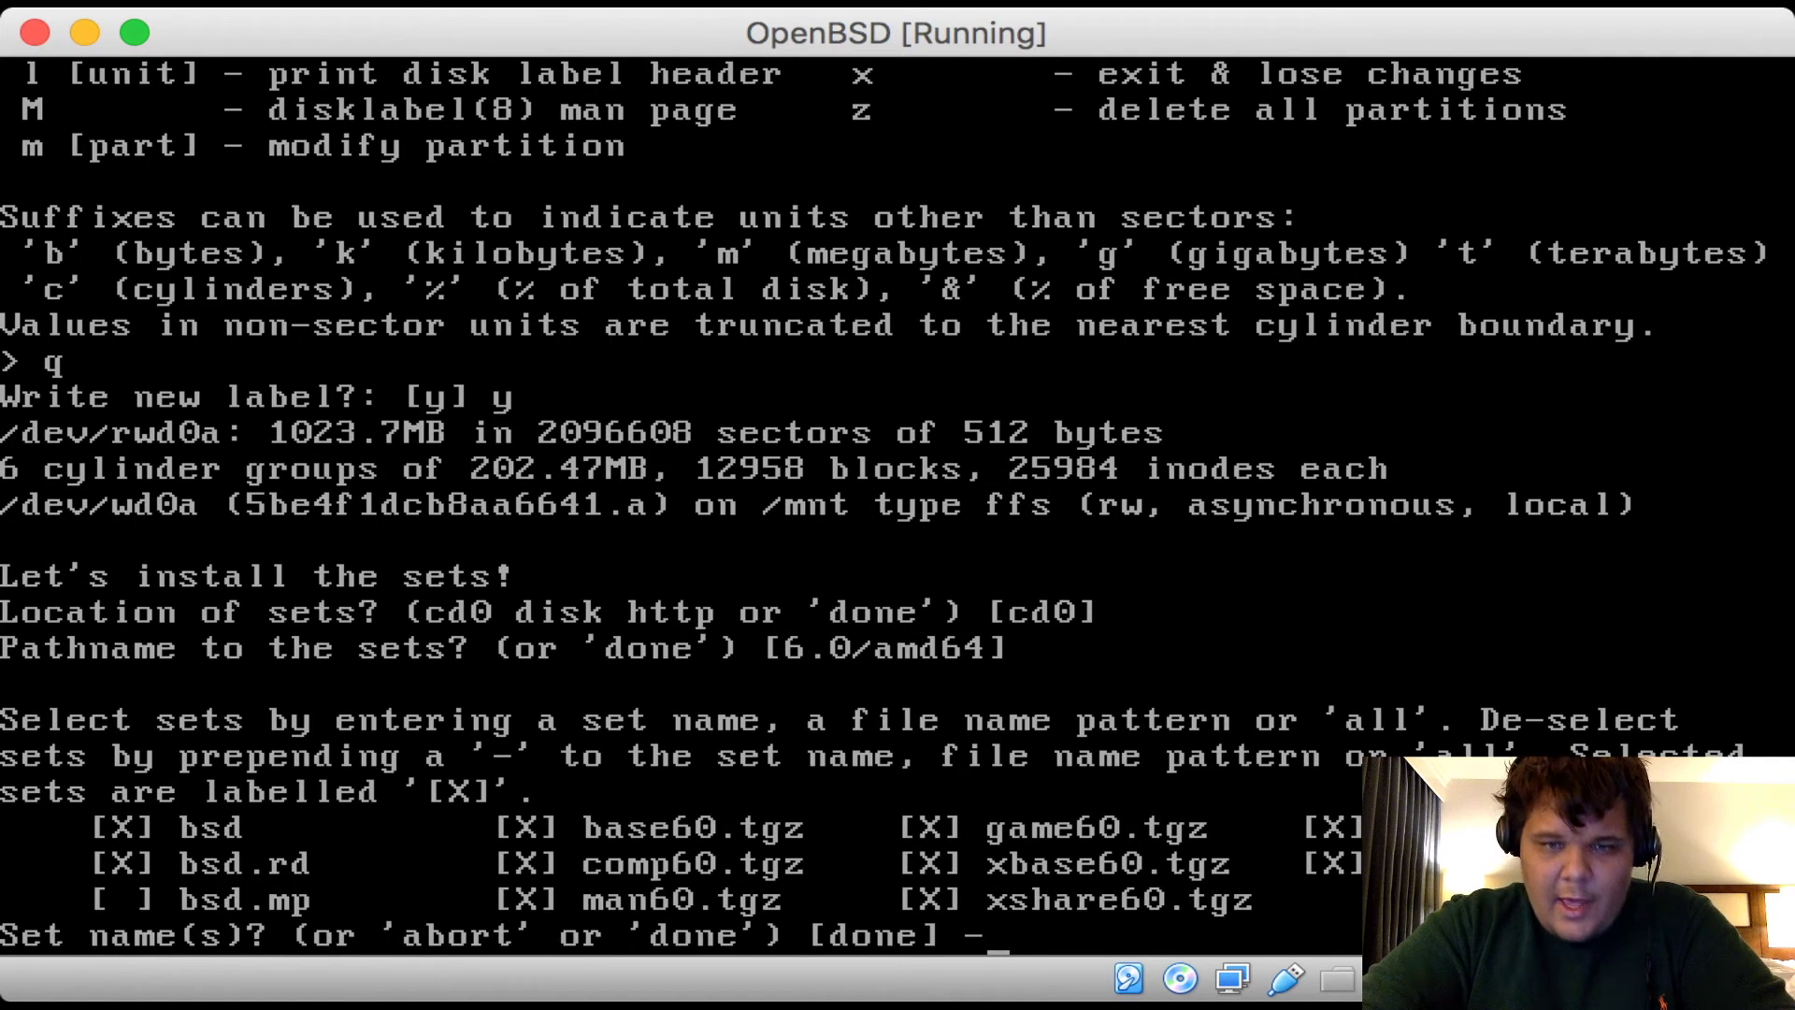
text(x)
Deselect the X sets with -x* and the game set with -game*, then finish selection
key(BackSpace)
text(g)
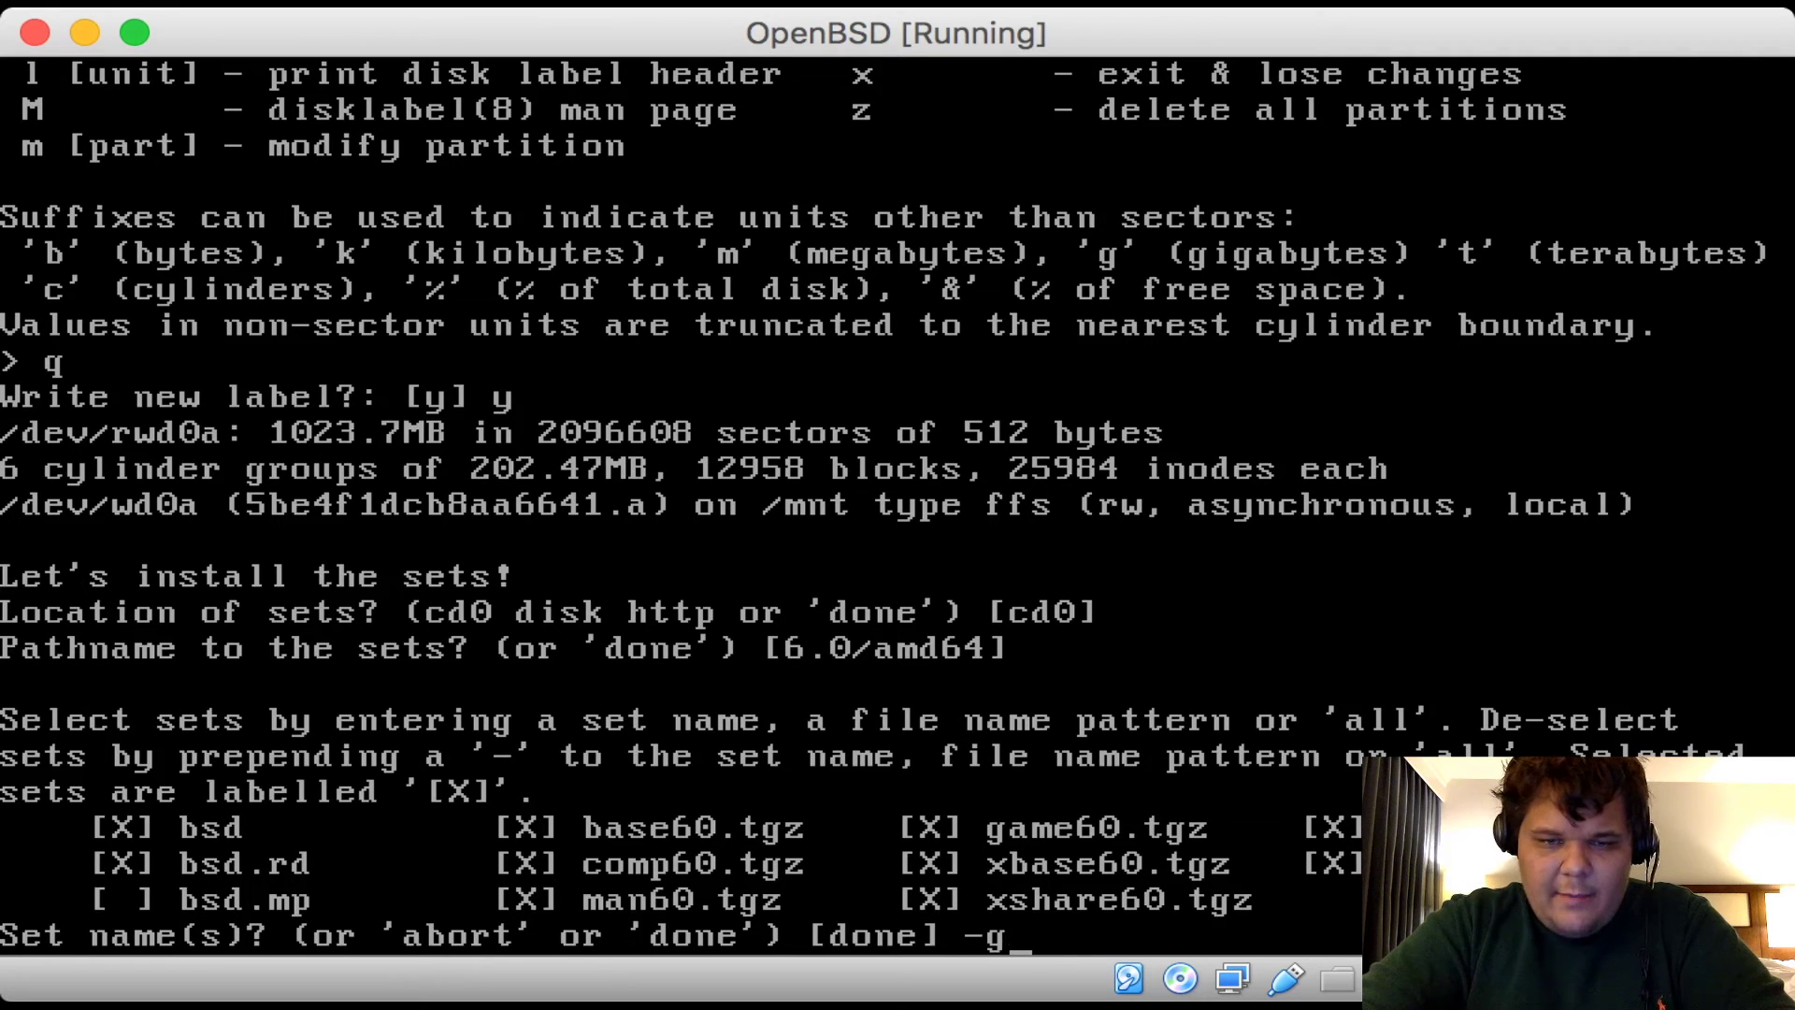
text(ame60.t)
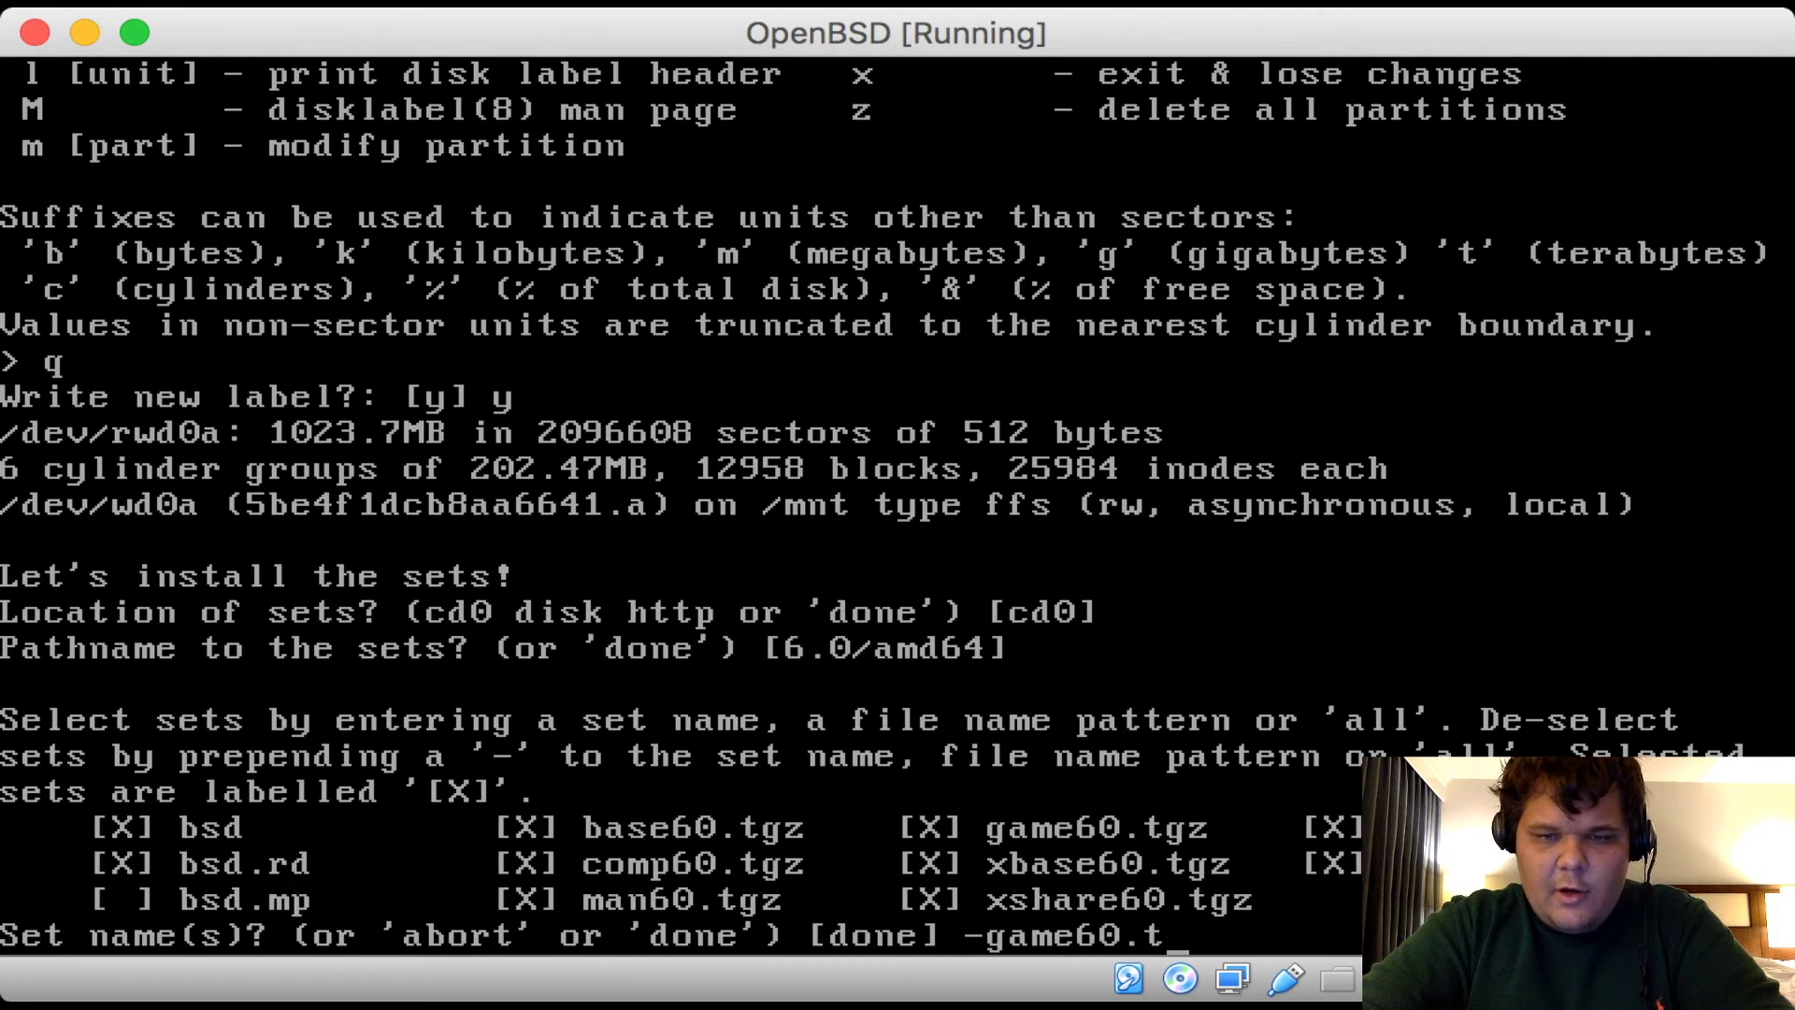
text(ar.gx -x*)
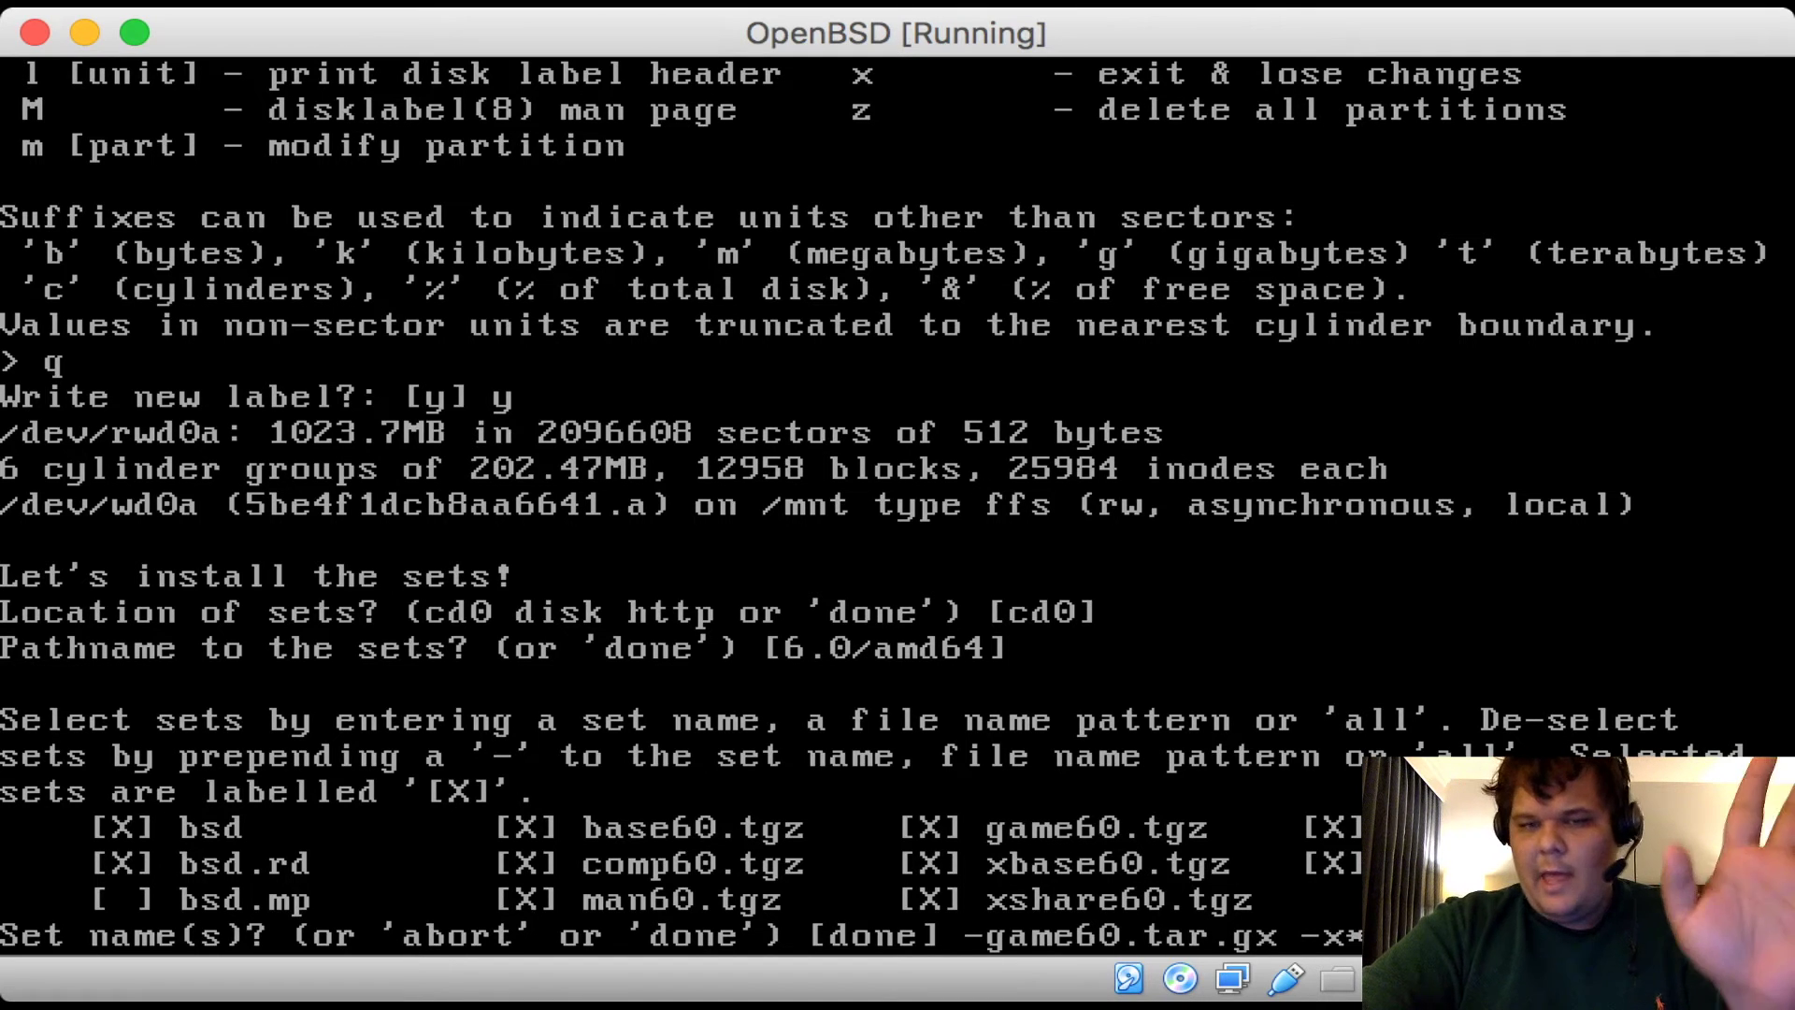
key(Return)
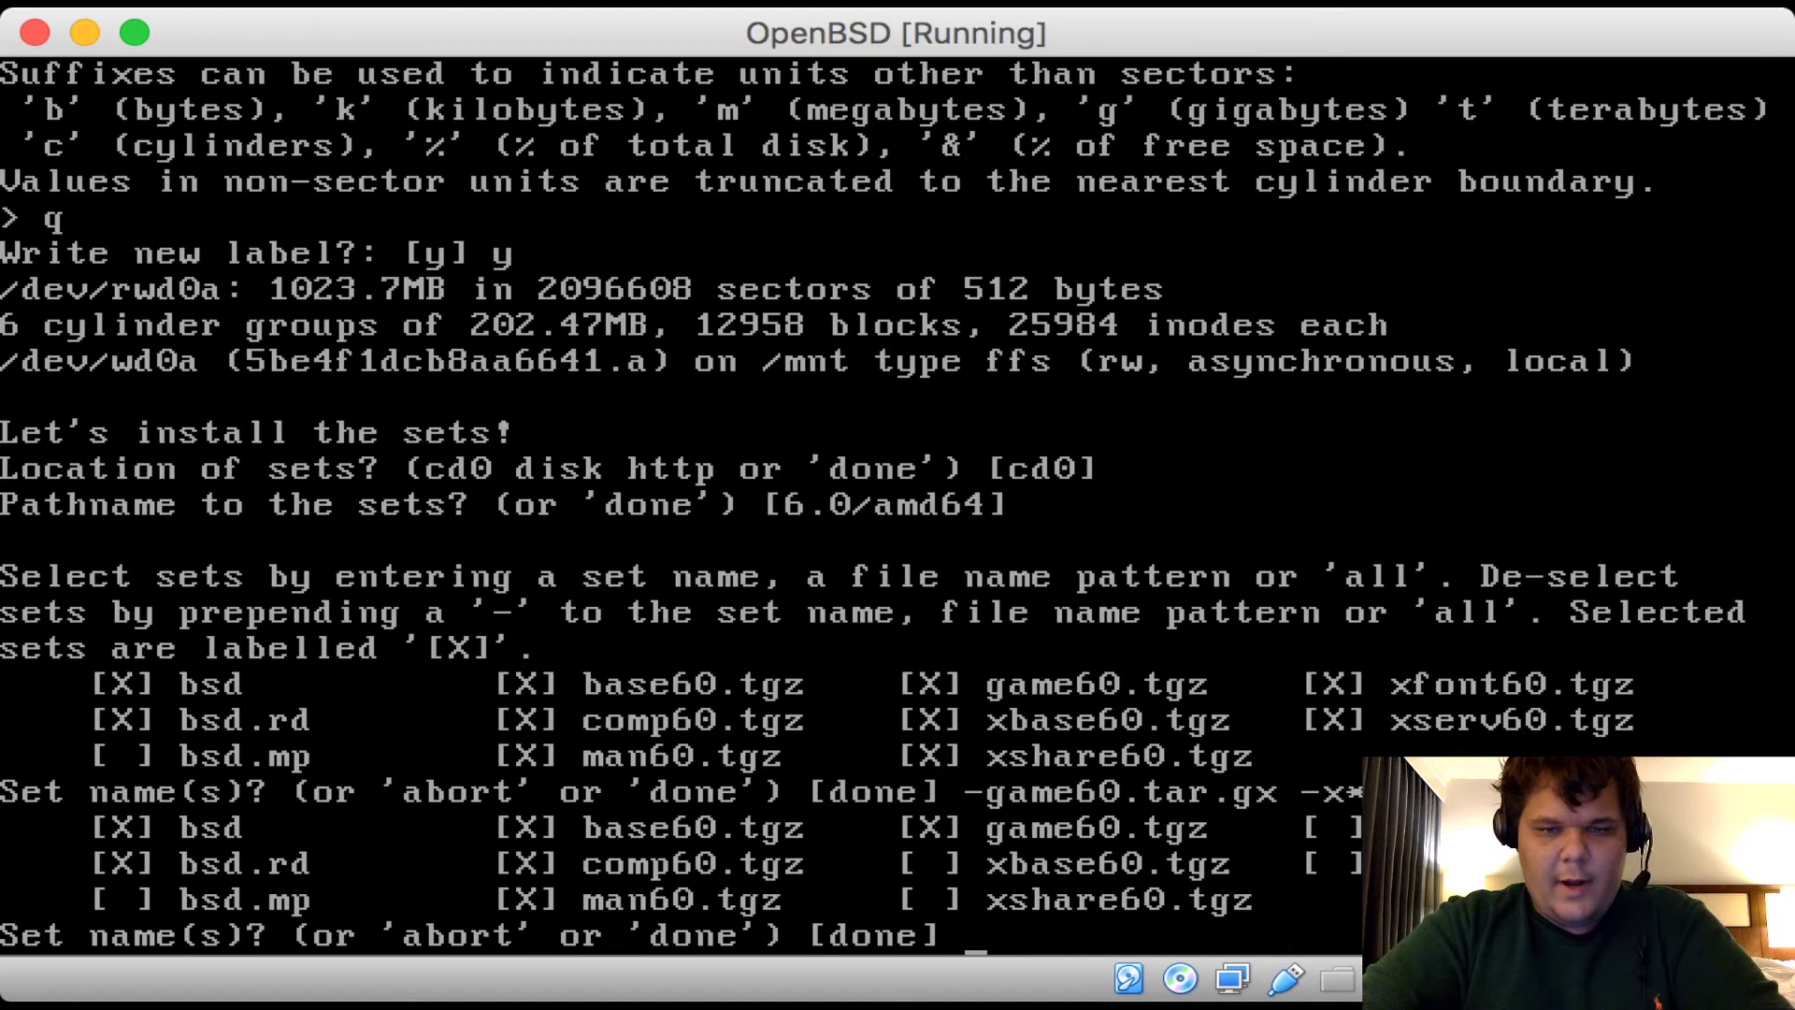
text(-game*)
key(Return)
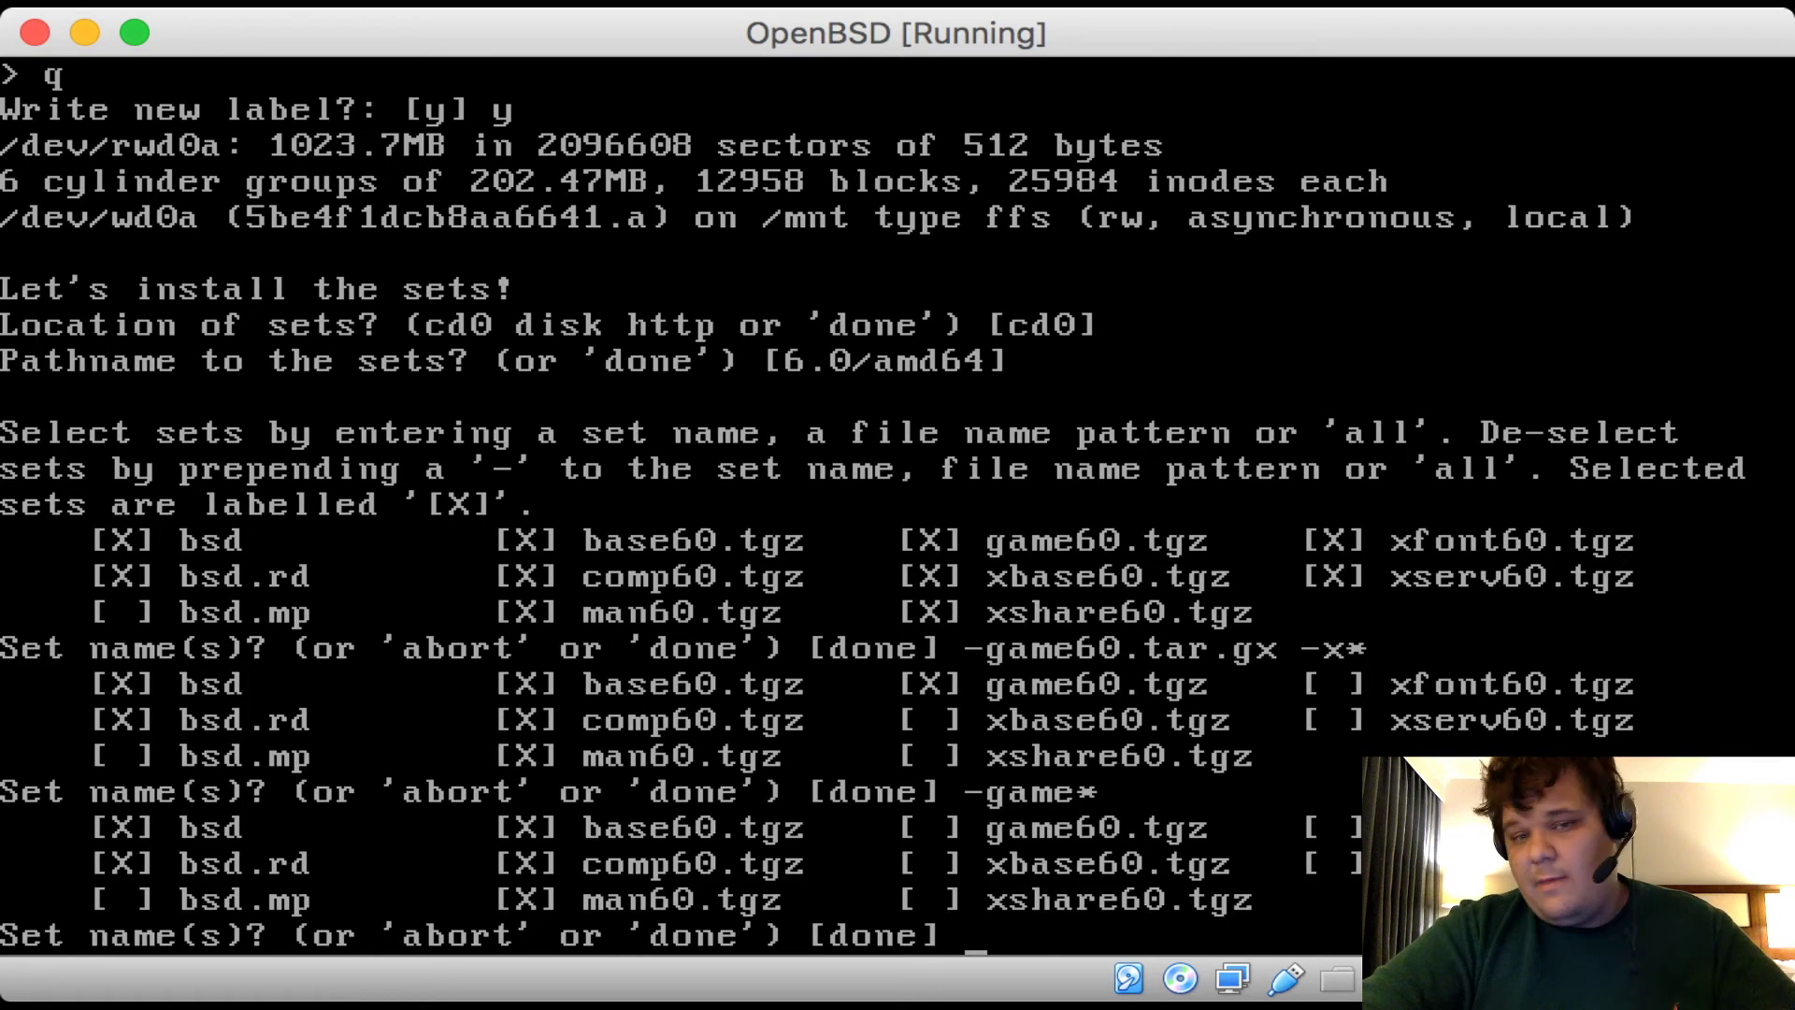
key(Return)
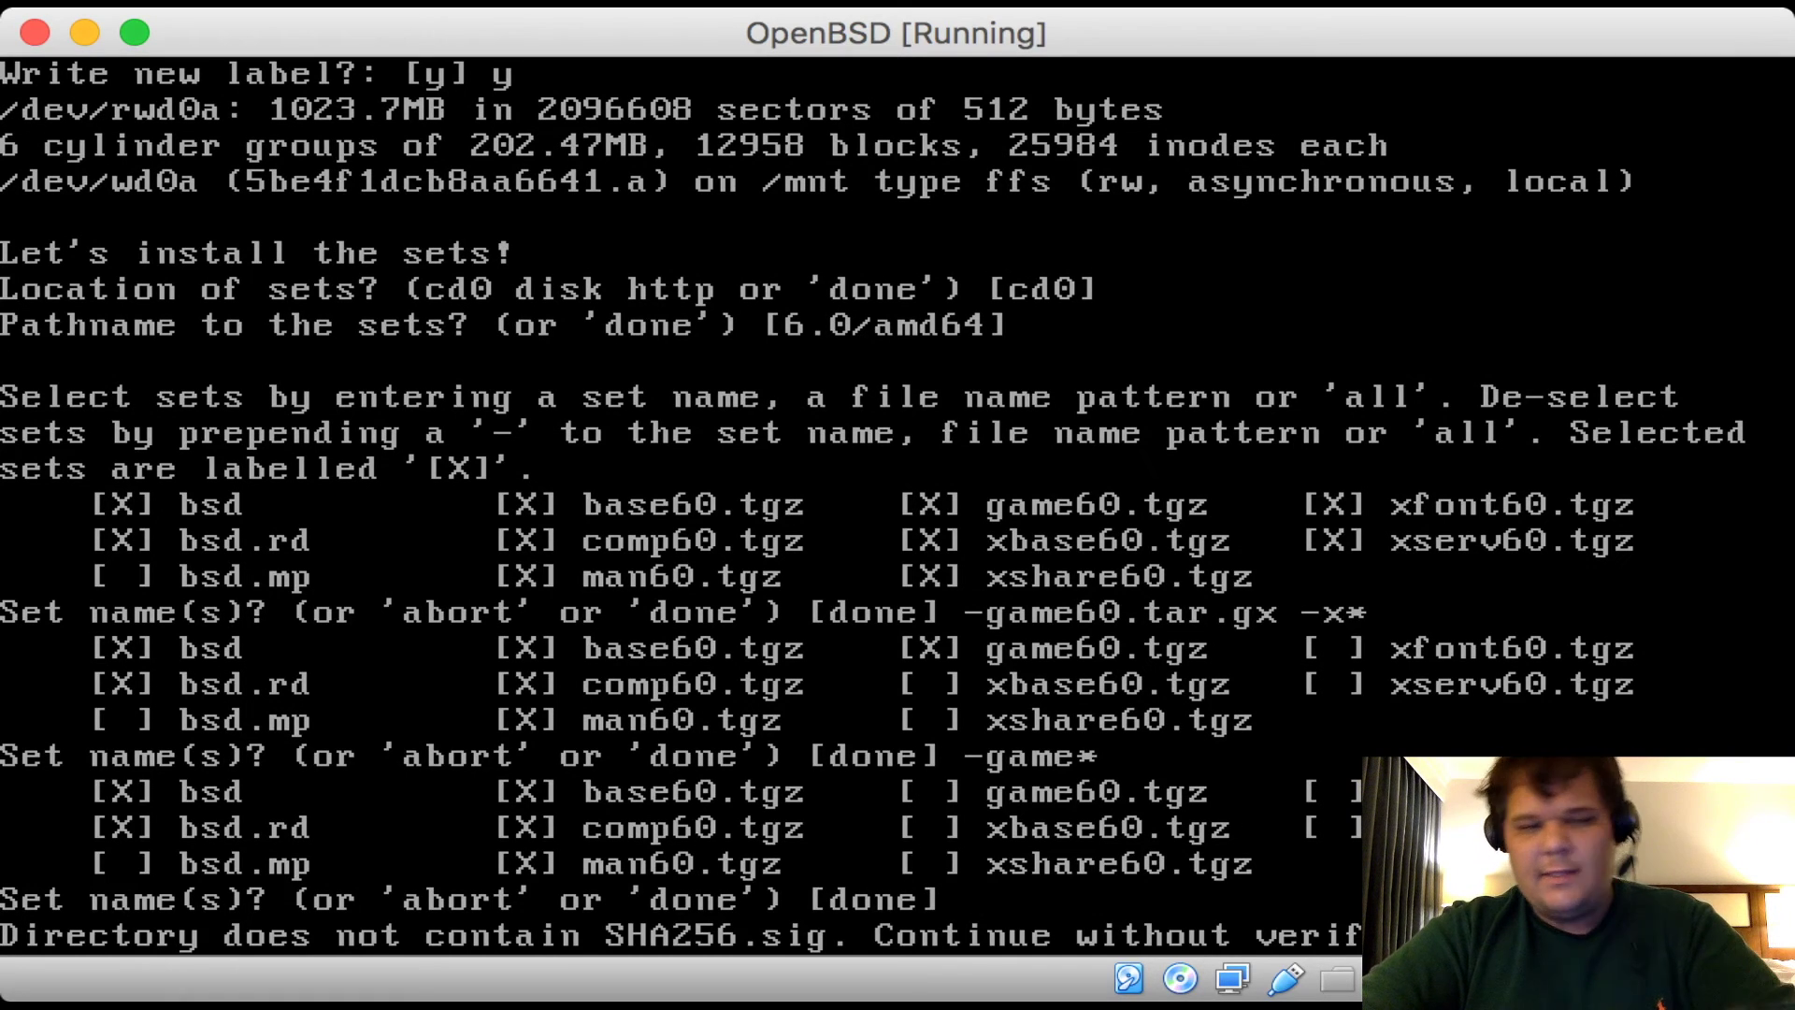
Continue without SHA256 verification, finish set locations, and accept the system time correction
key(Return)
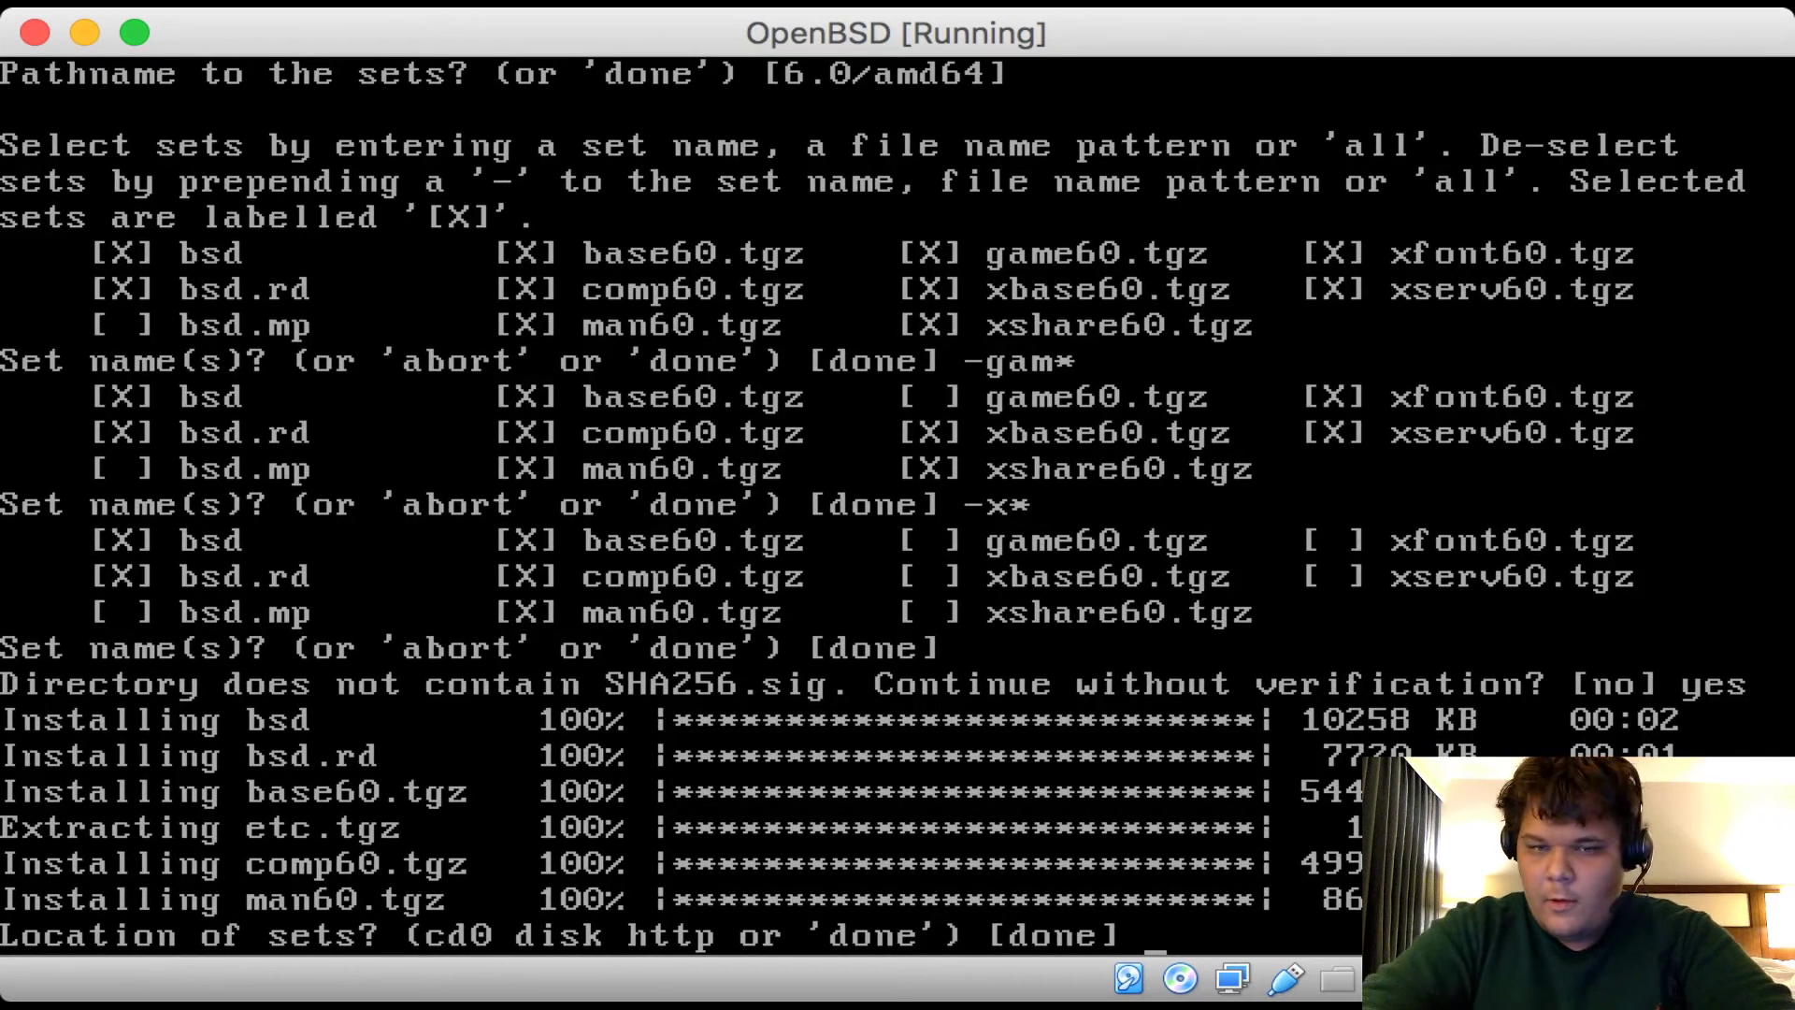
key(Return)
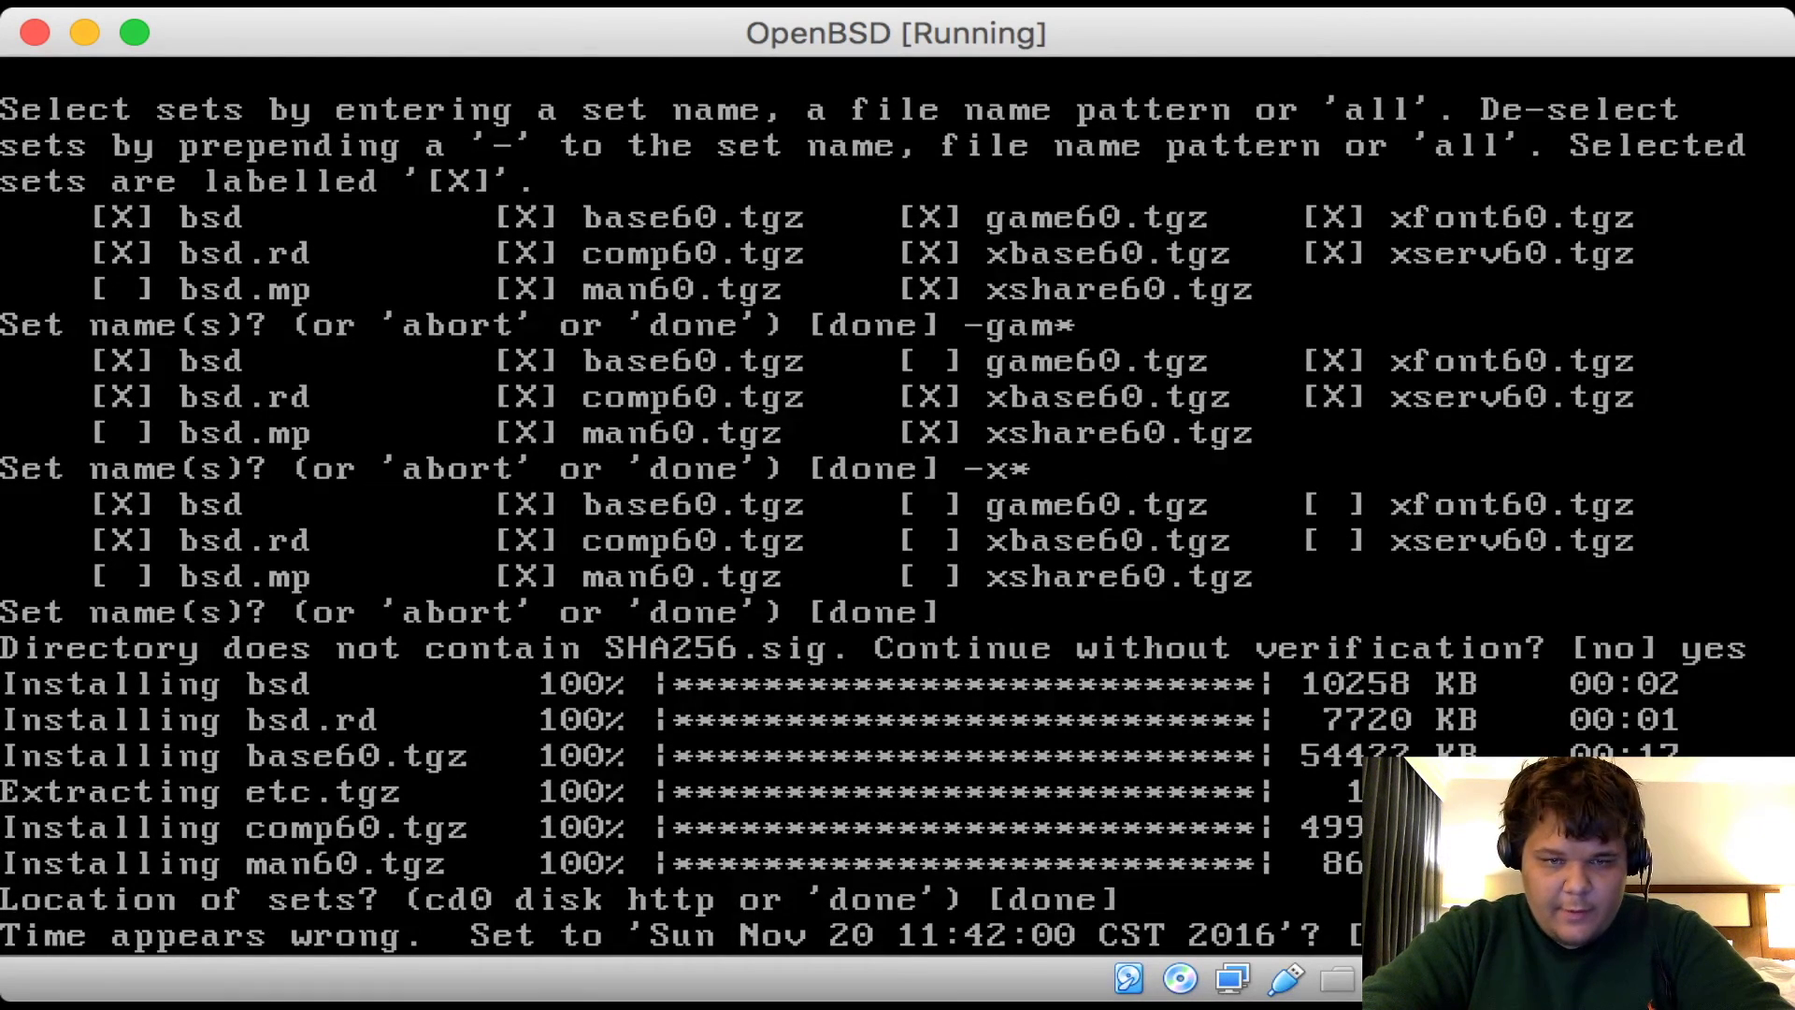
key(Return)
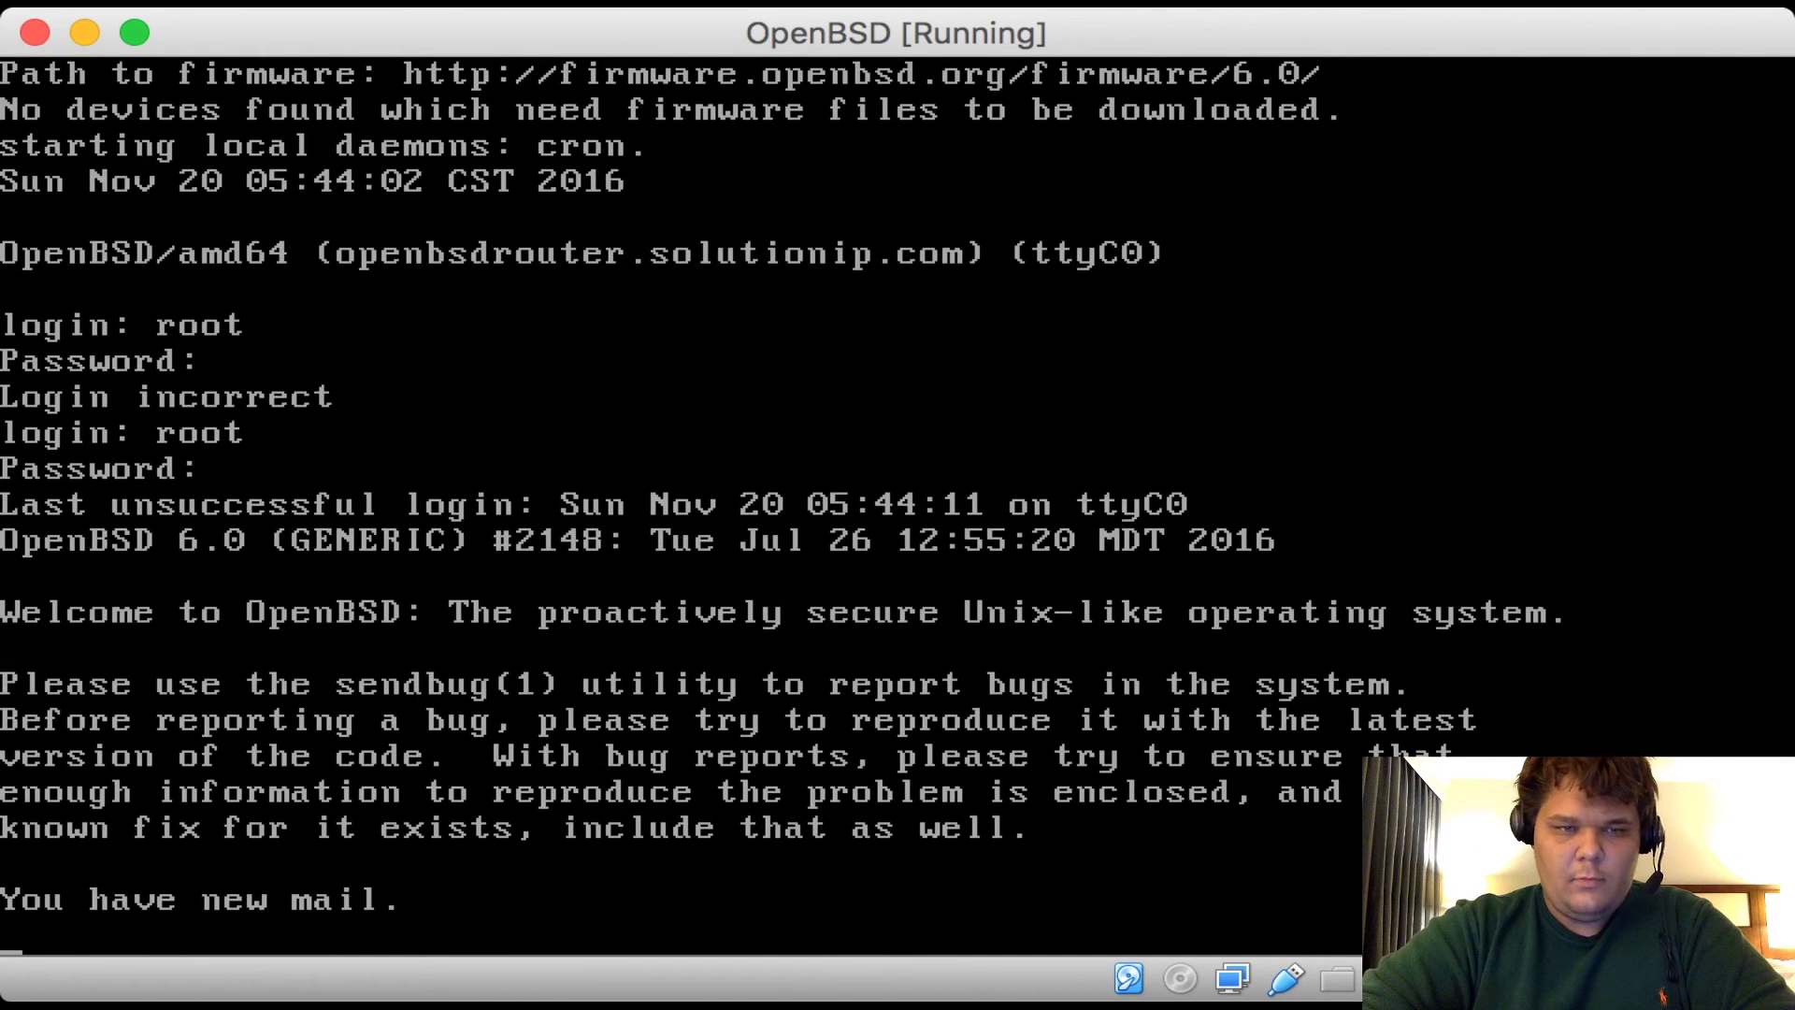
Clear the console and ping 8.8.8.8, stopping it with Ctrl+C to see the statistics
text(ping)
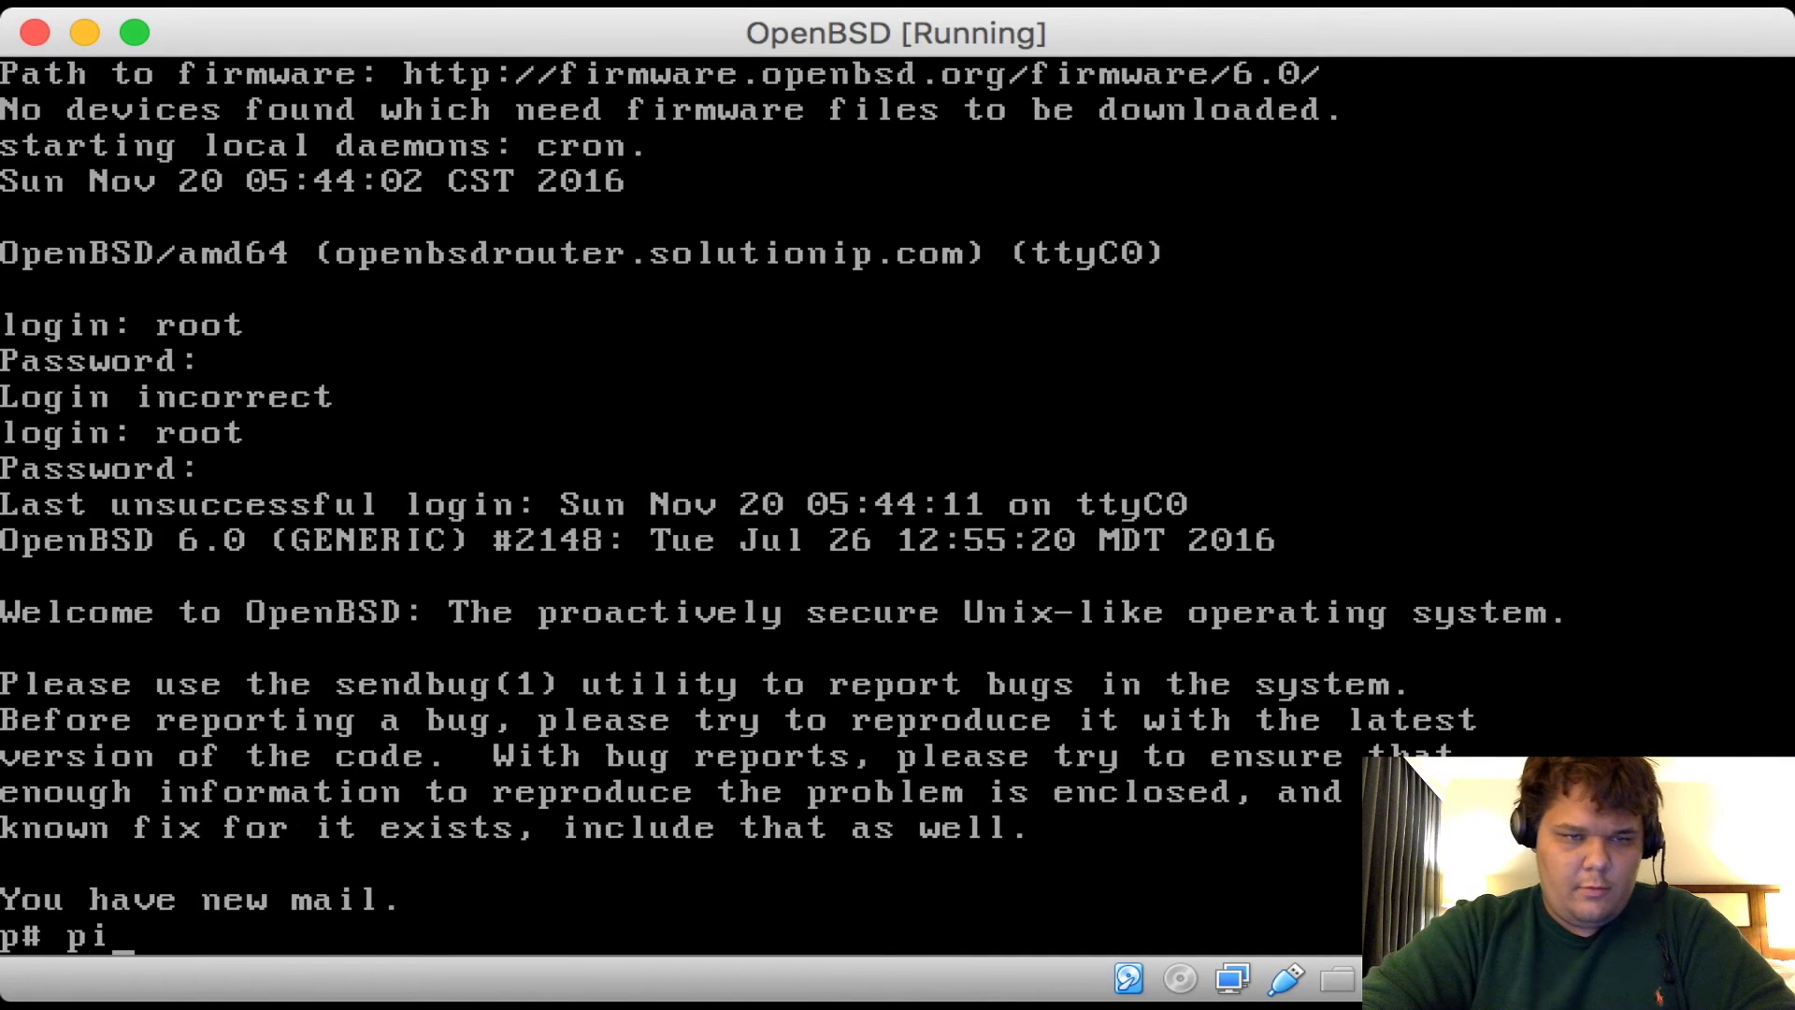
key(BackSpace)
key(BackSpace)
key(BackSpace)
key(BackSpace)
text(clear)
key(Return)
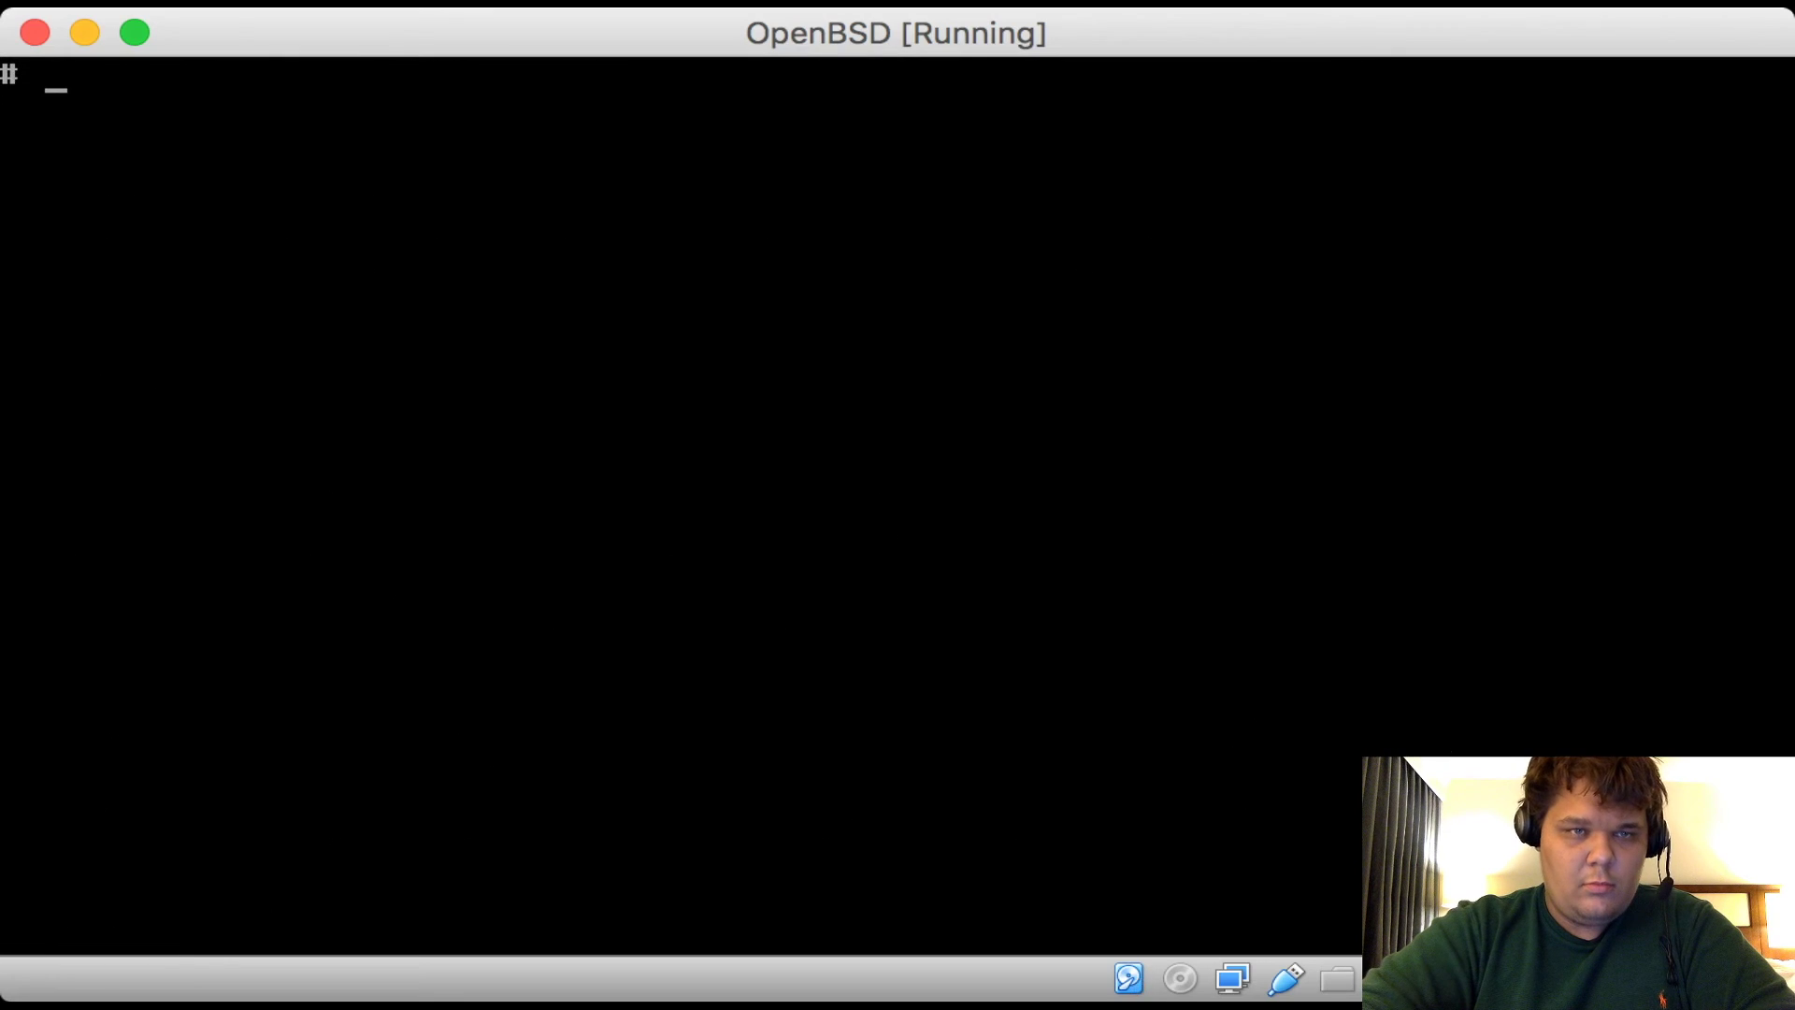
text(ping 8.8.8.8)
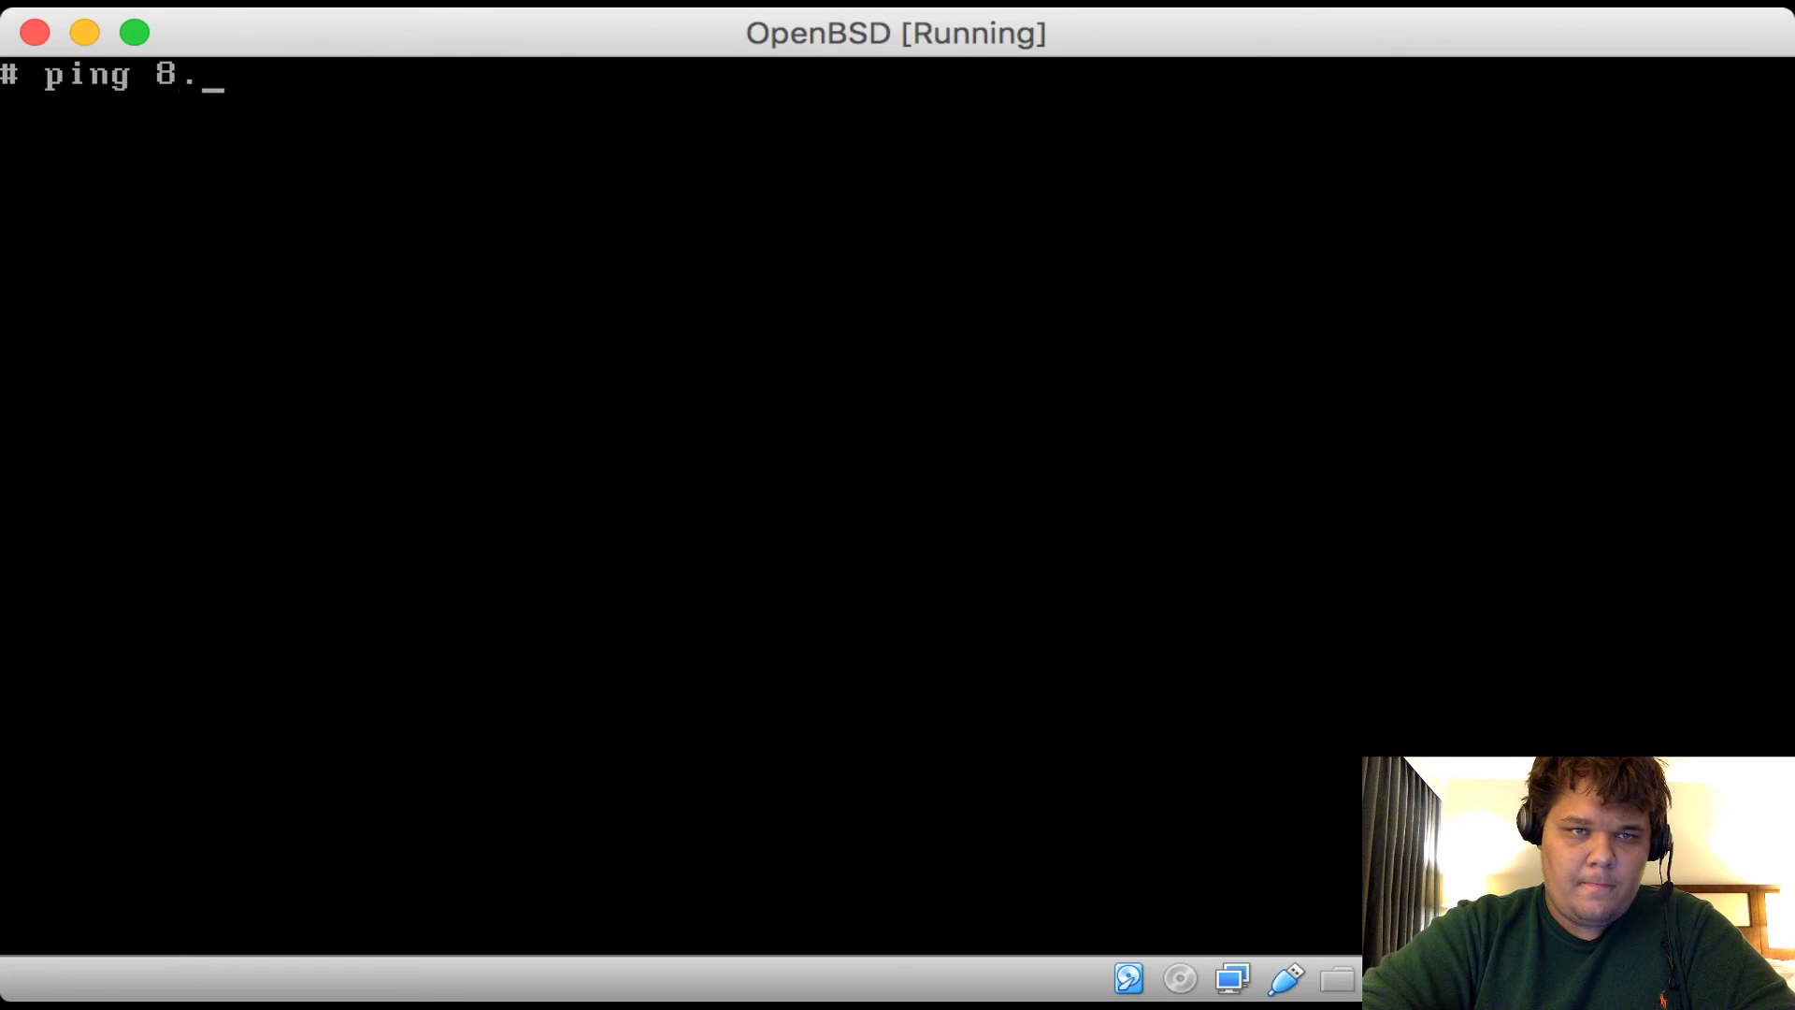
key(Return)
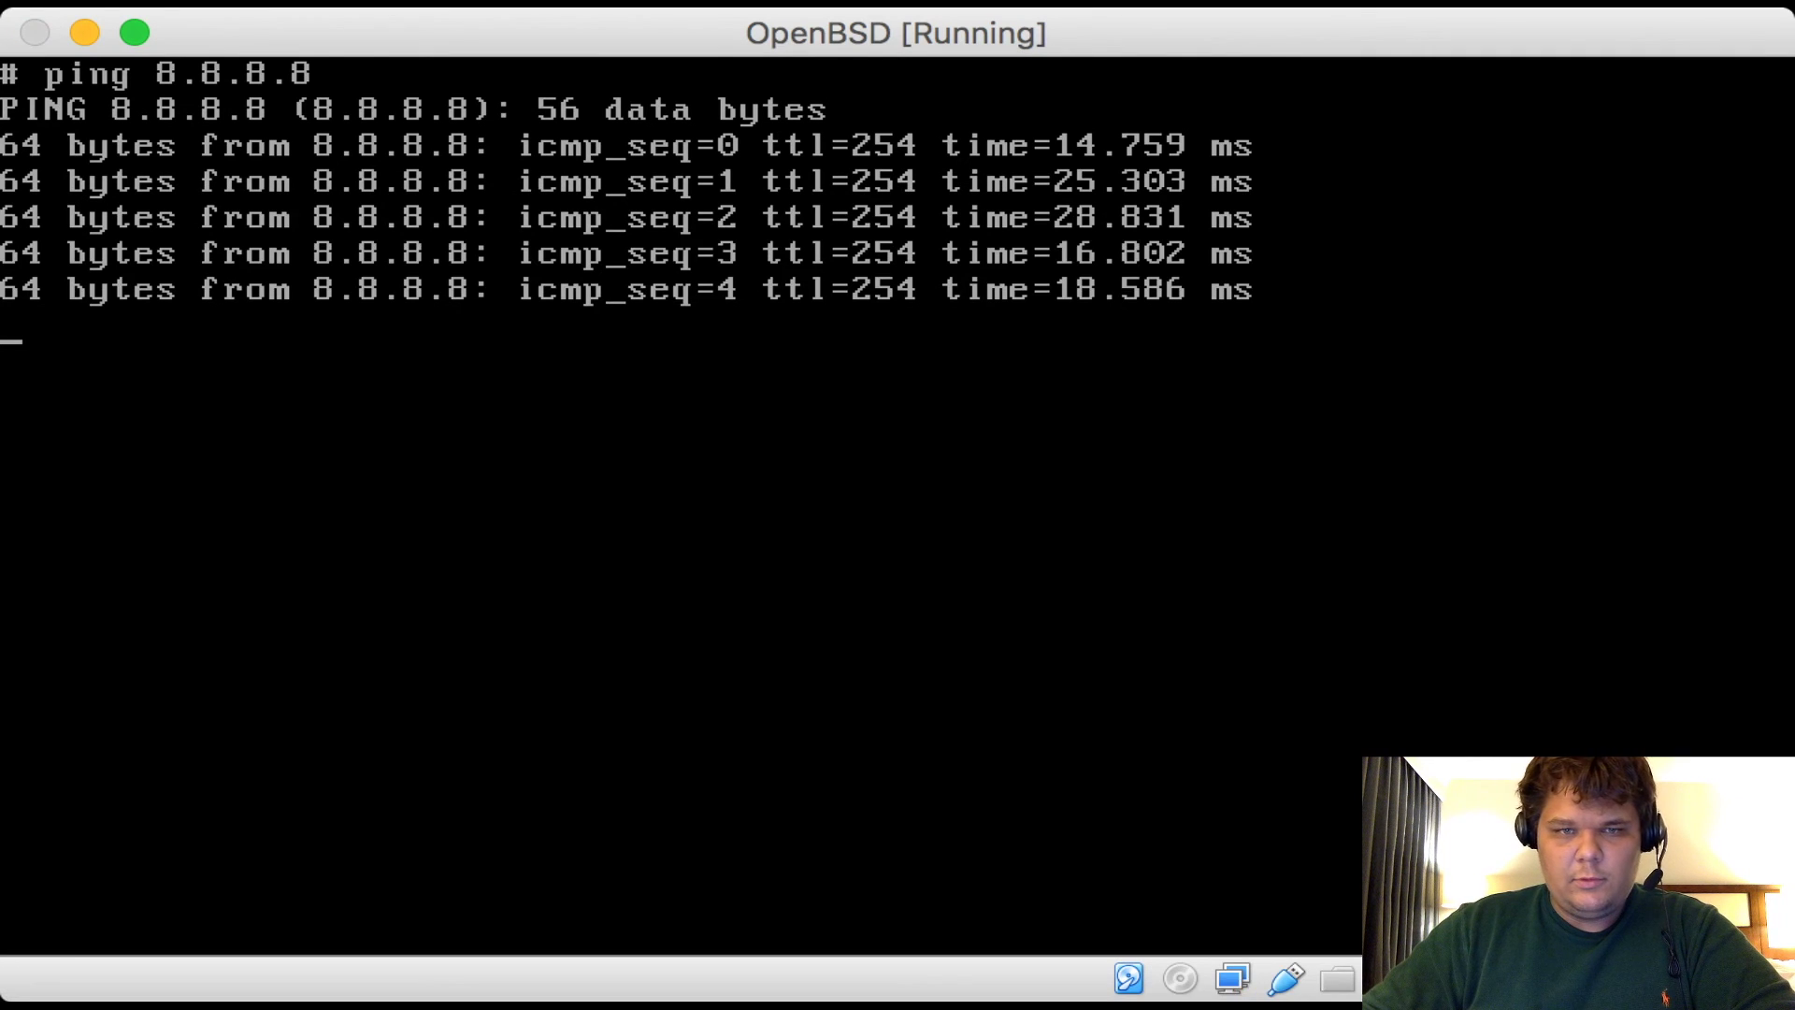
key(ctrl+c)
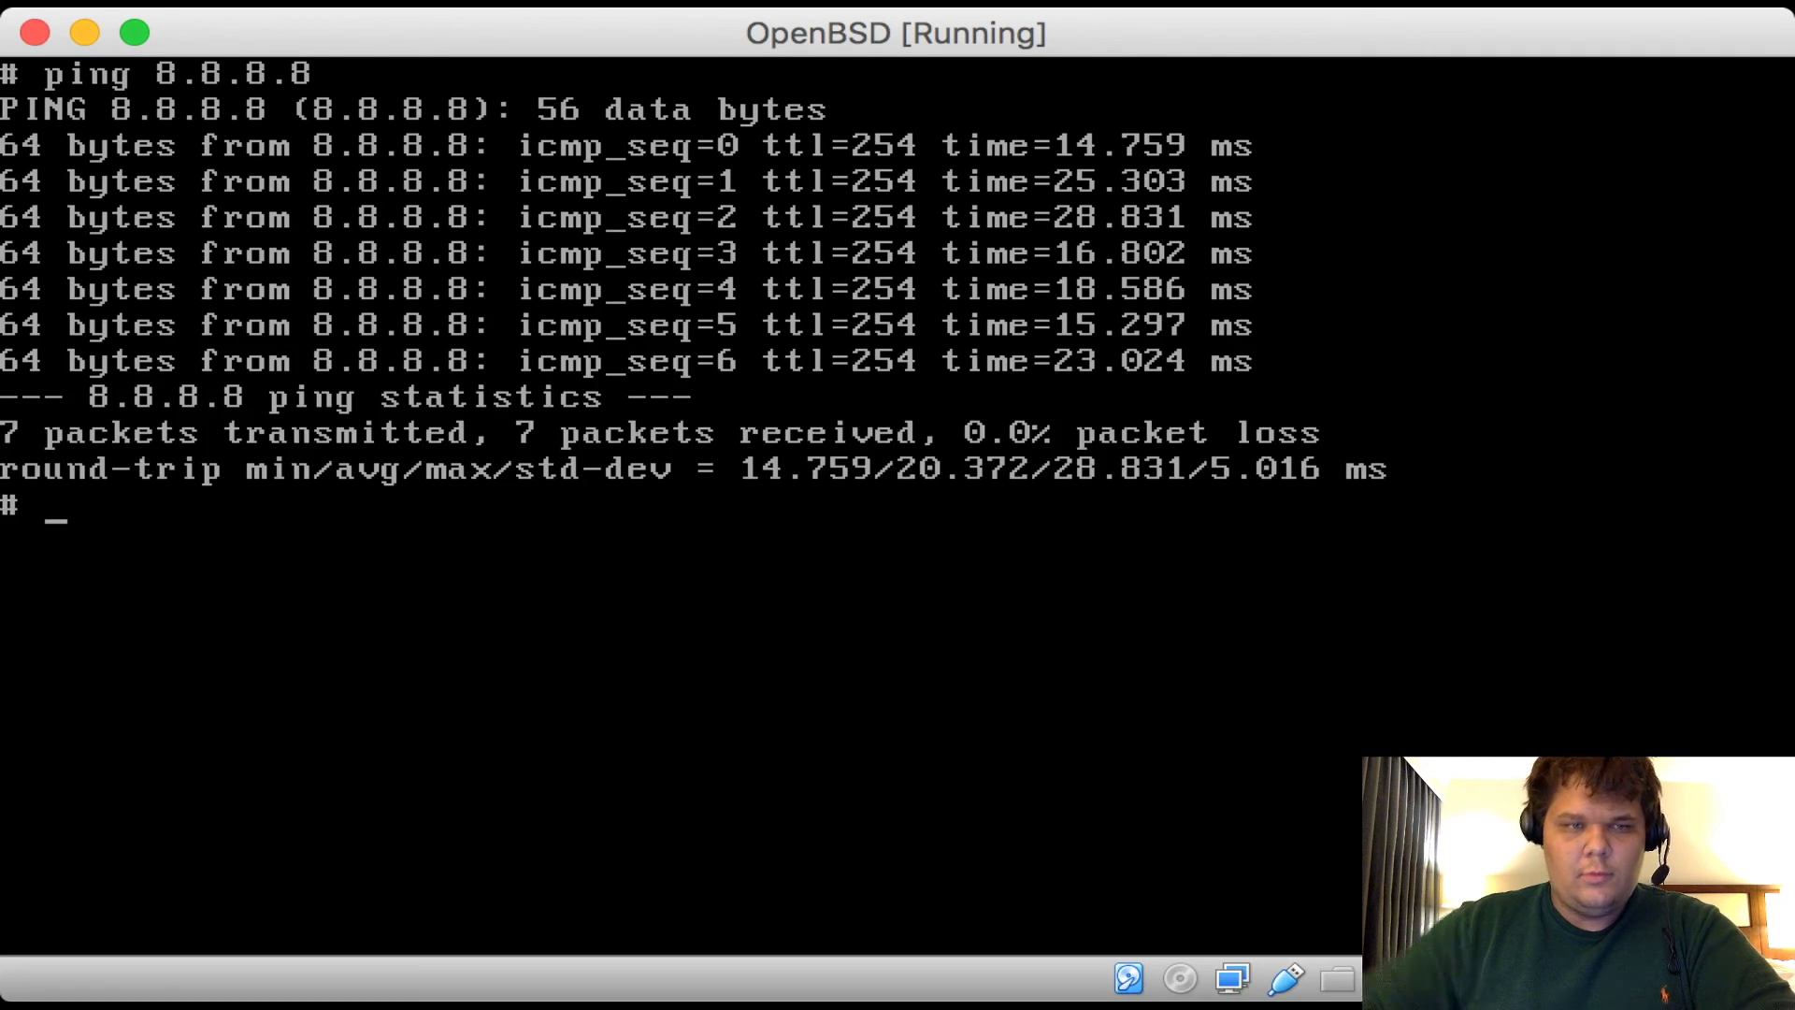
text(ping ww)
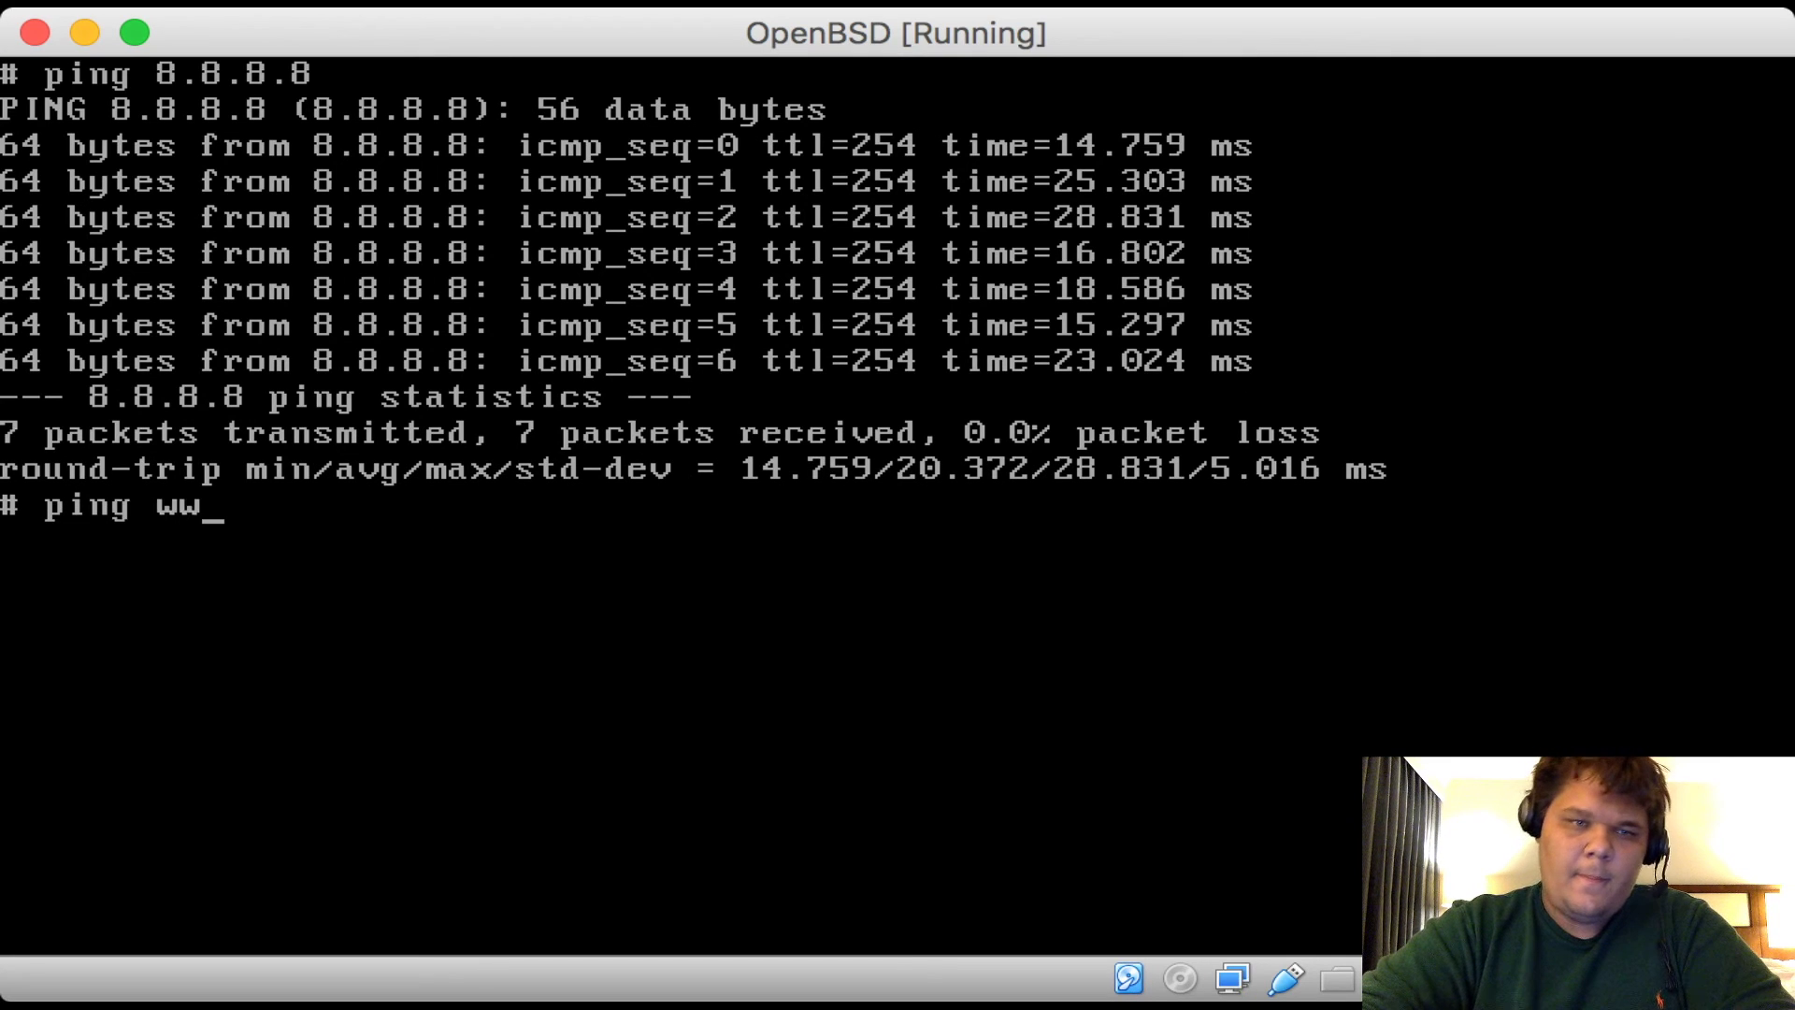
text(w.google.com)
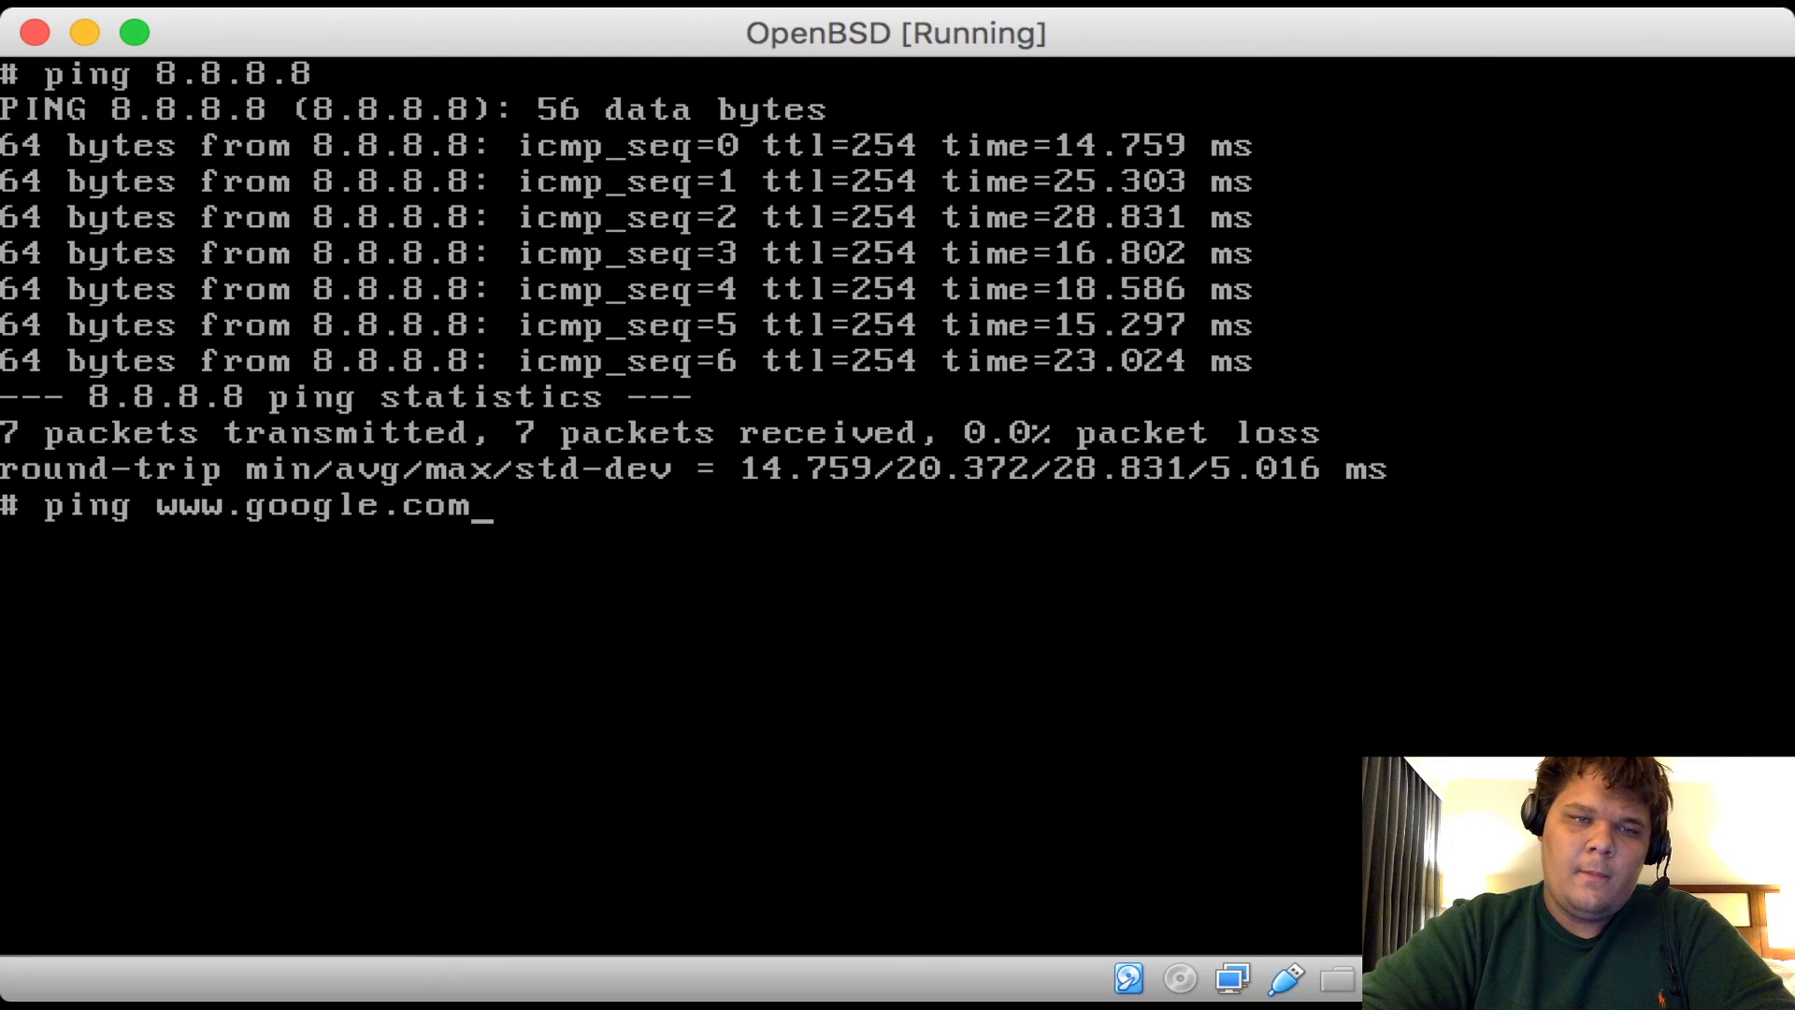
key(Return)
key(ctrl+c)
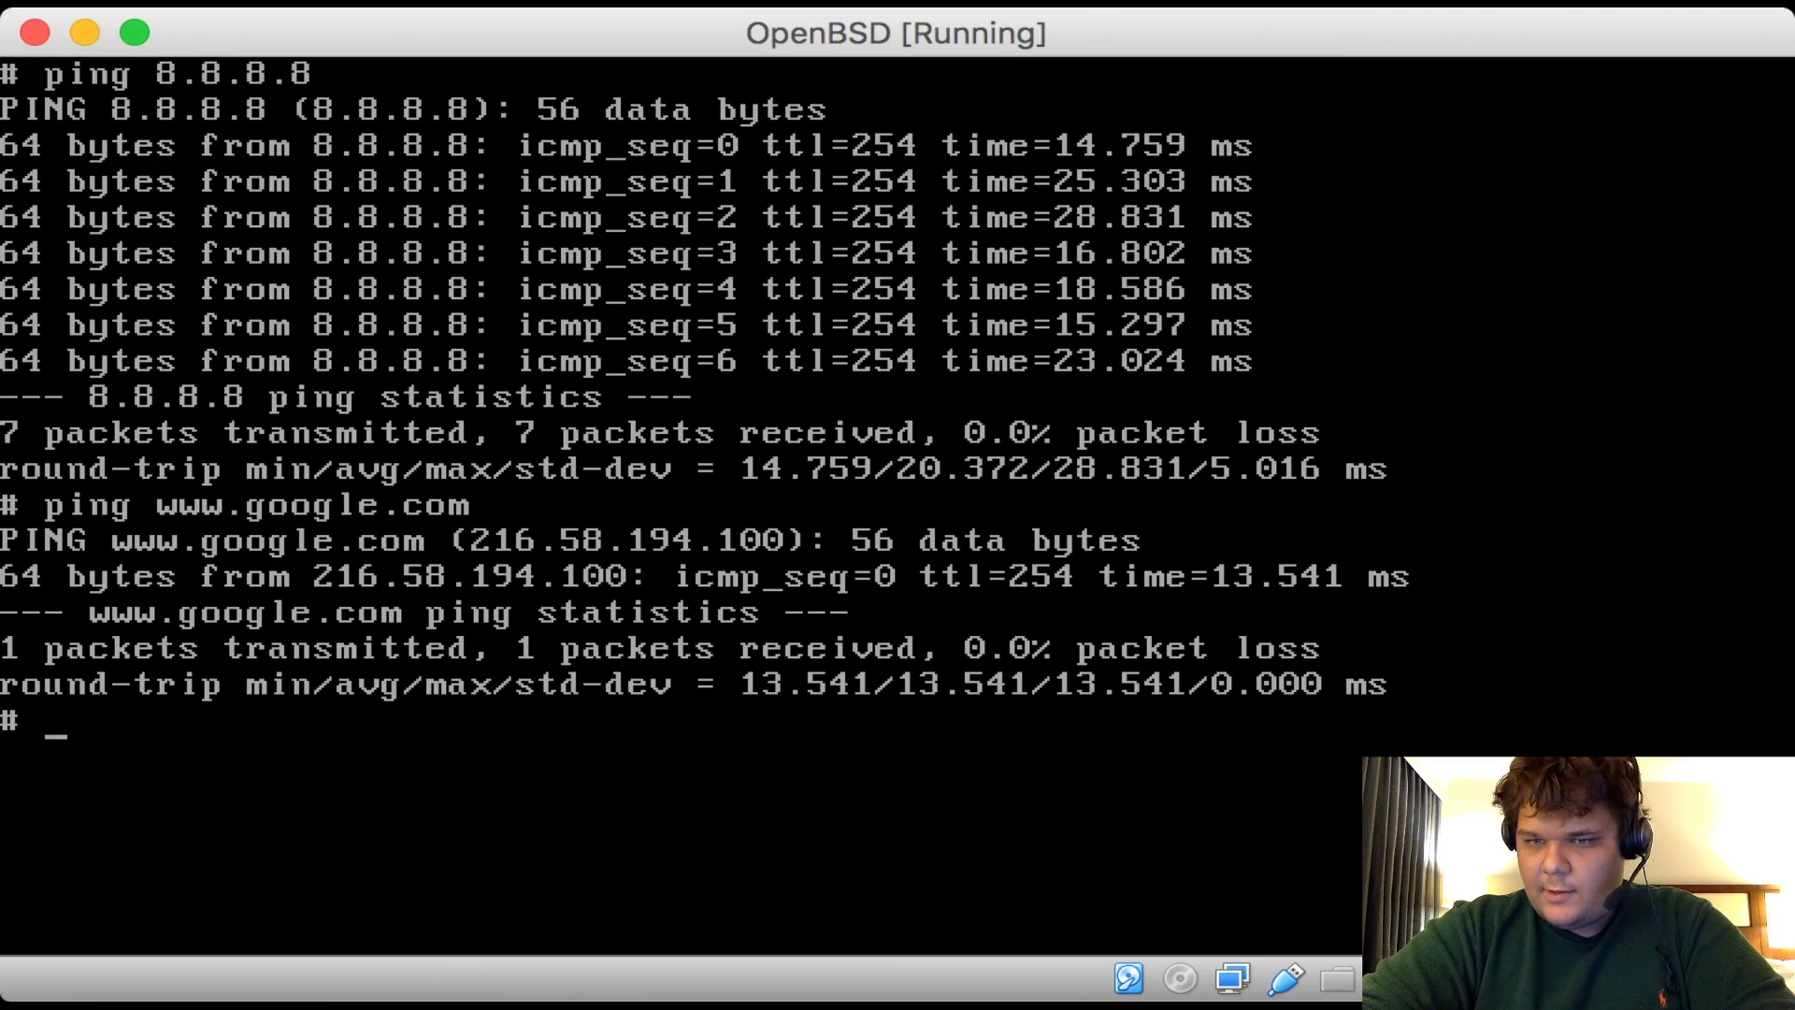
text(w)
key(BackSpace)
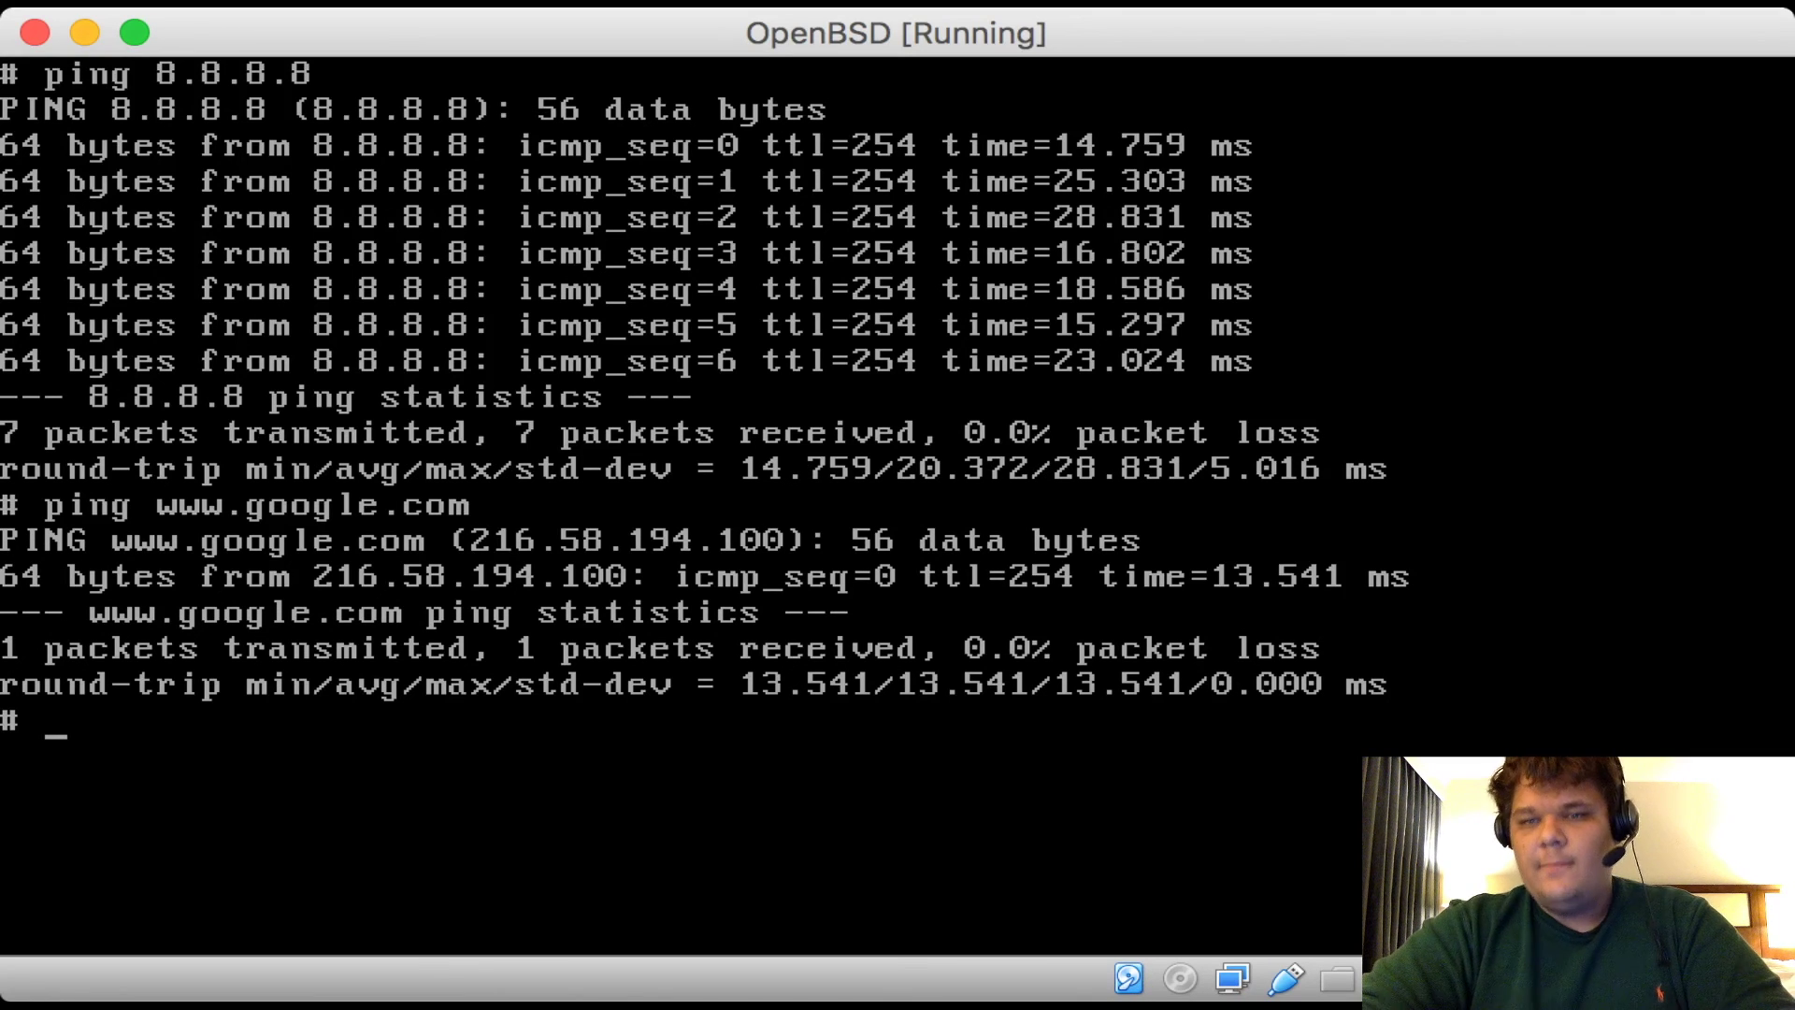